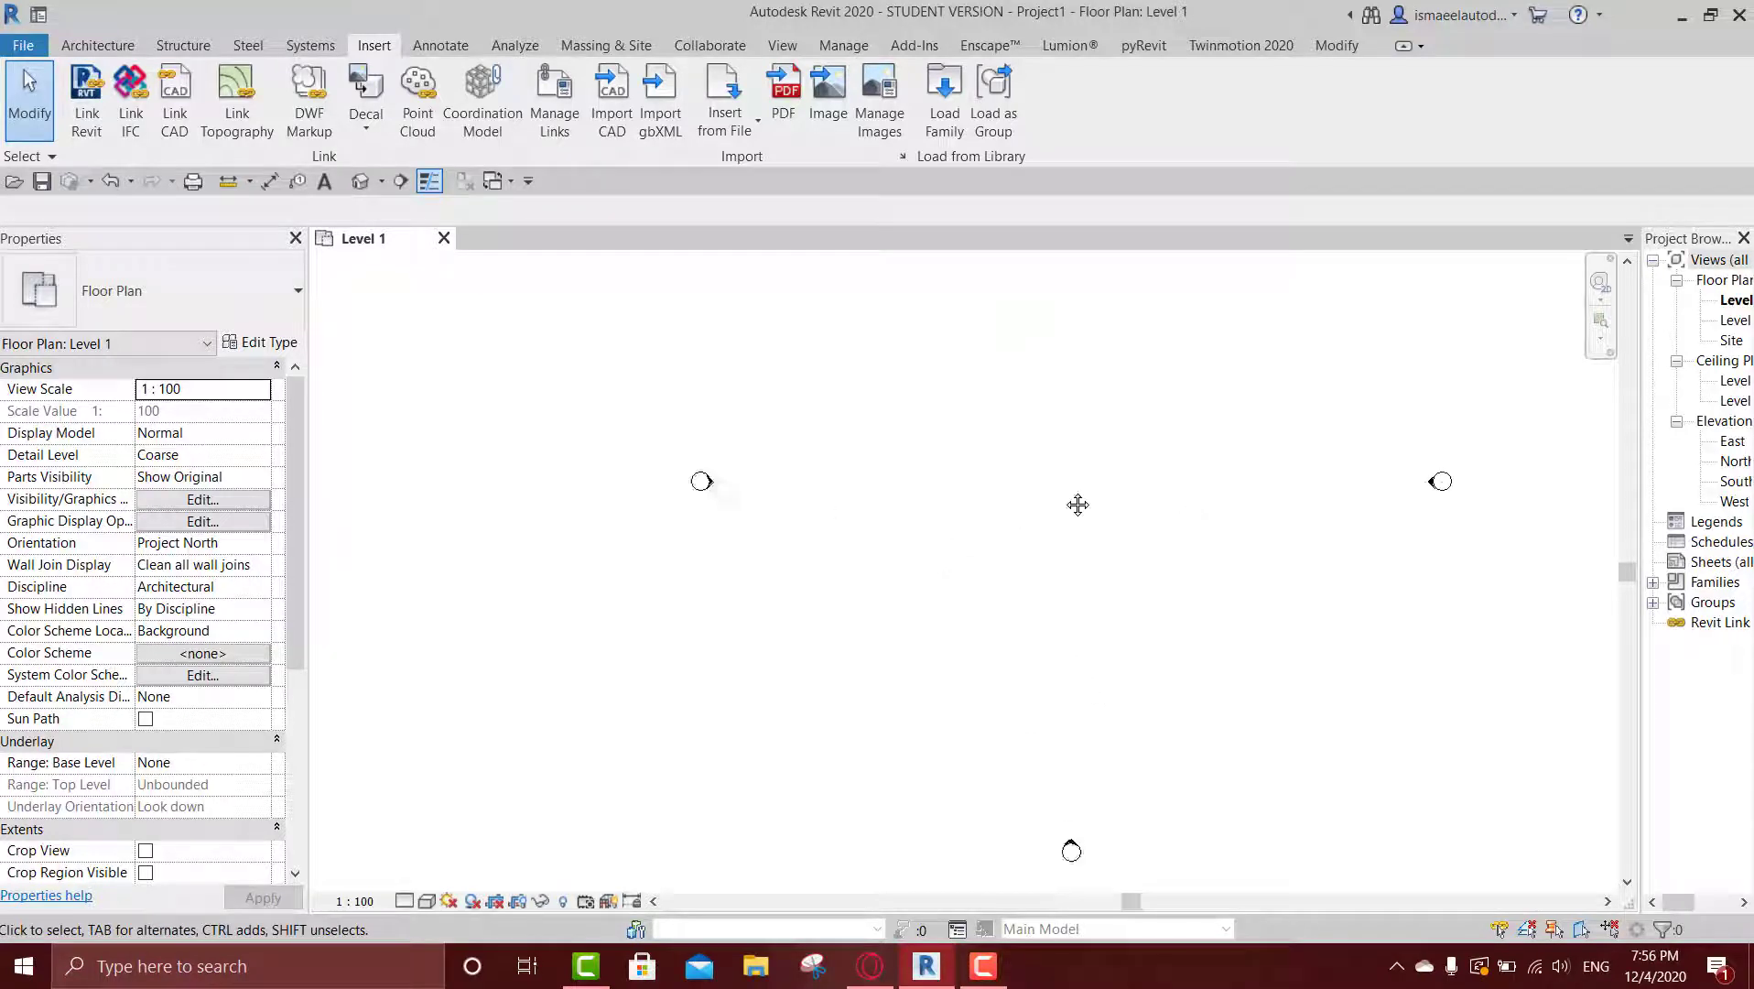
{"action": "scroll", "coordinate": [883, 572], "scroll_direction": "down", "scroll_amount": 1}
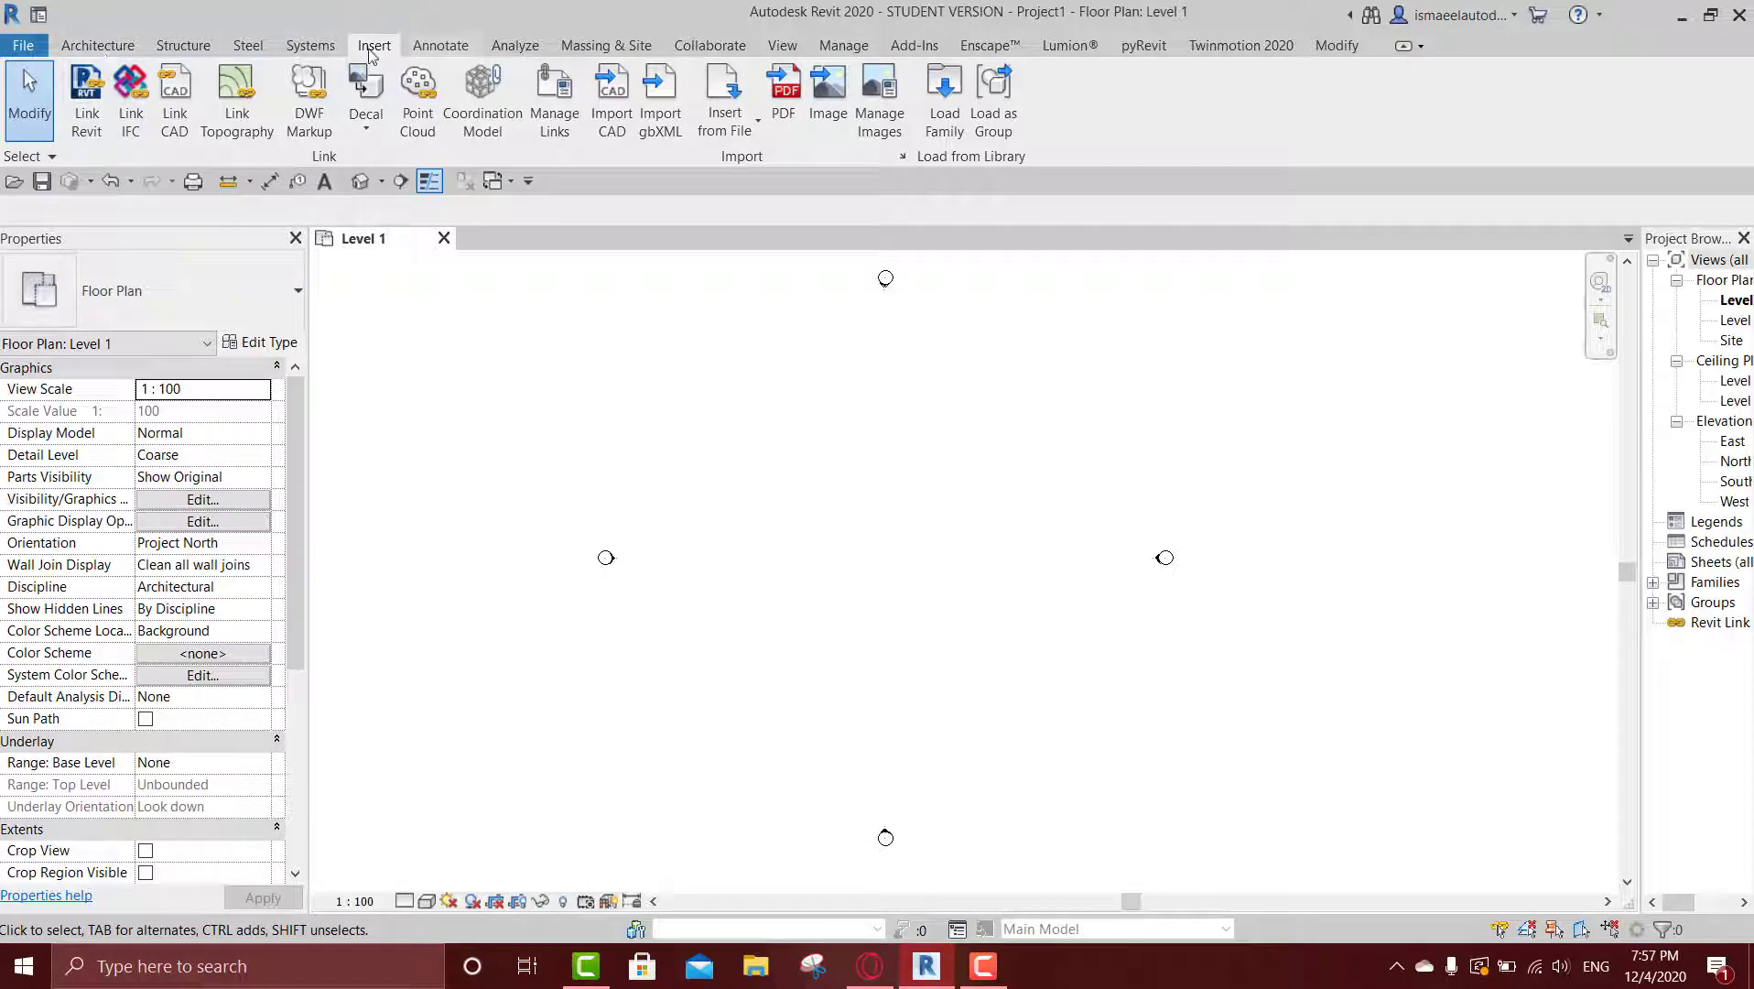
Insert test.jpg as an image in the Level 1 plan, then select it.
{"action": "left_click", "coordinate": [830, 110]}
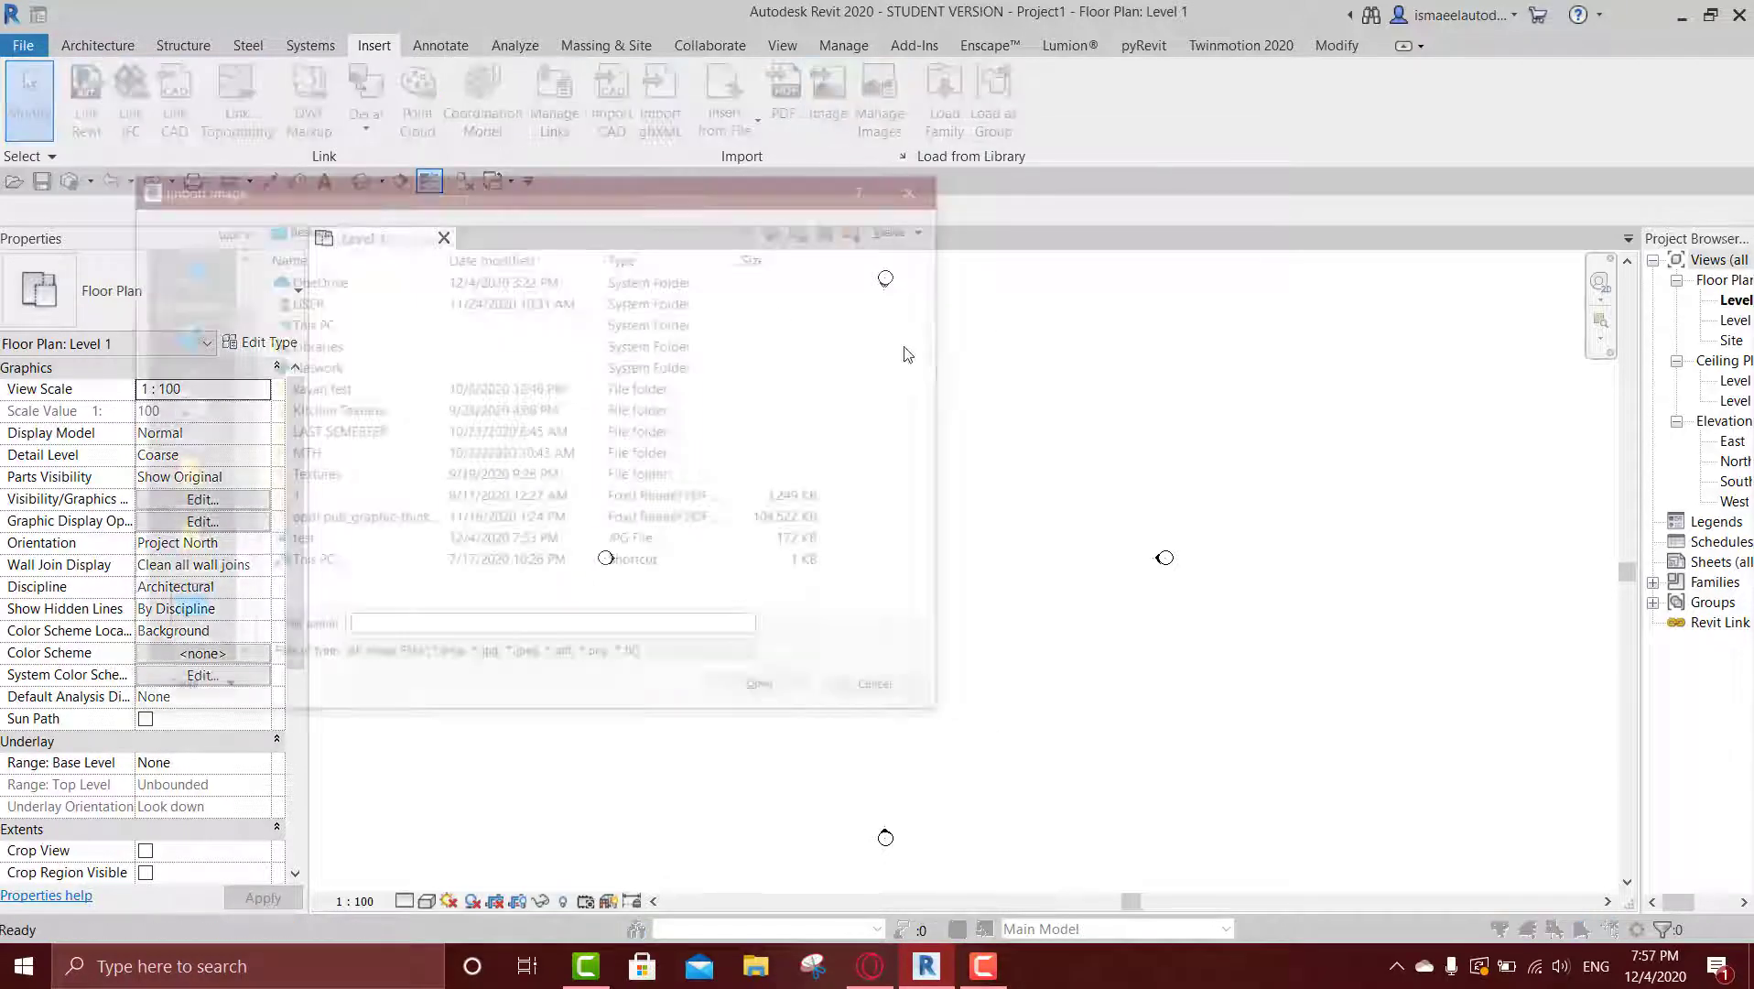
{"action": "left_click", "coordinate": [296, 541]}
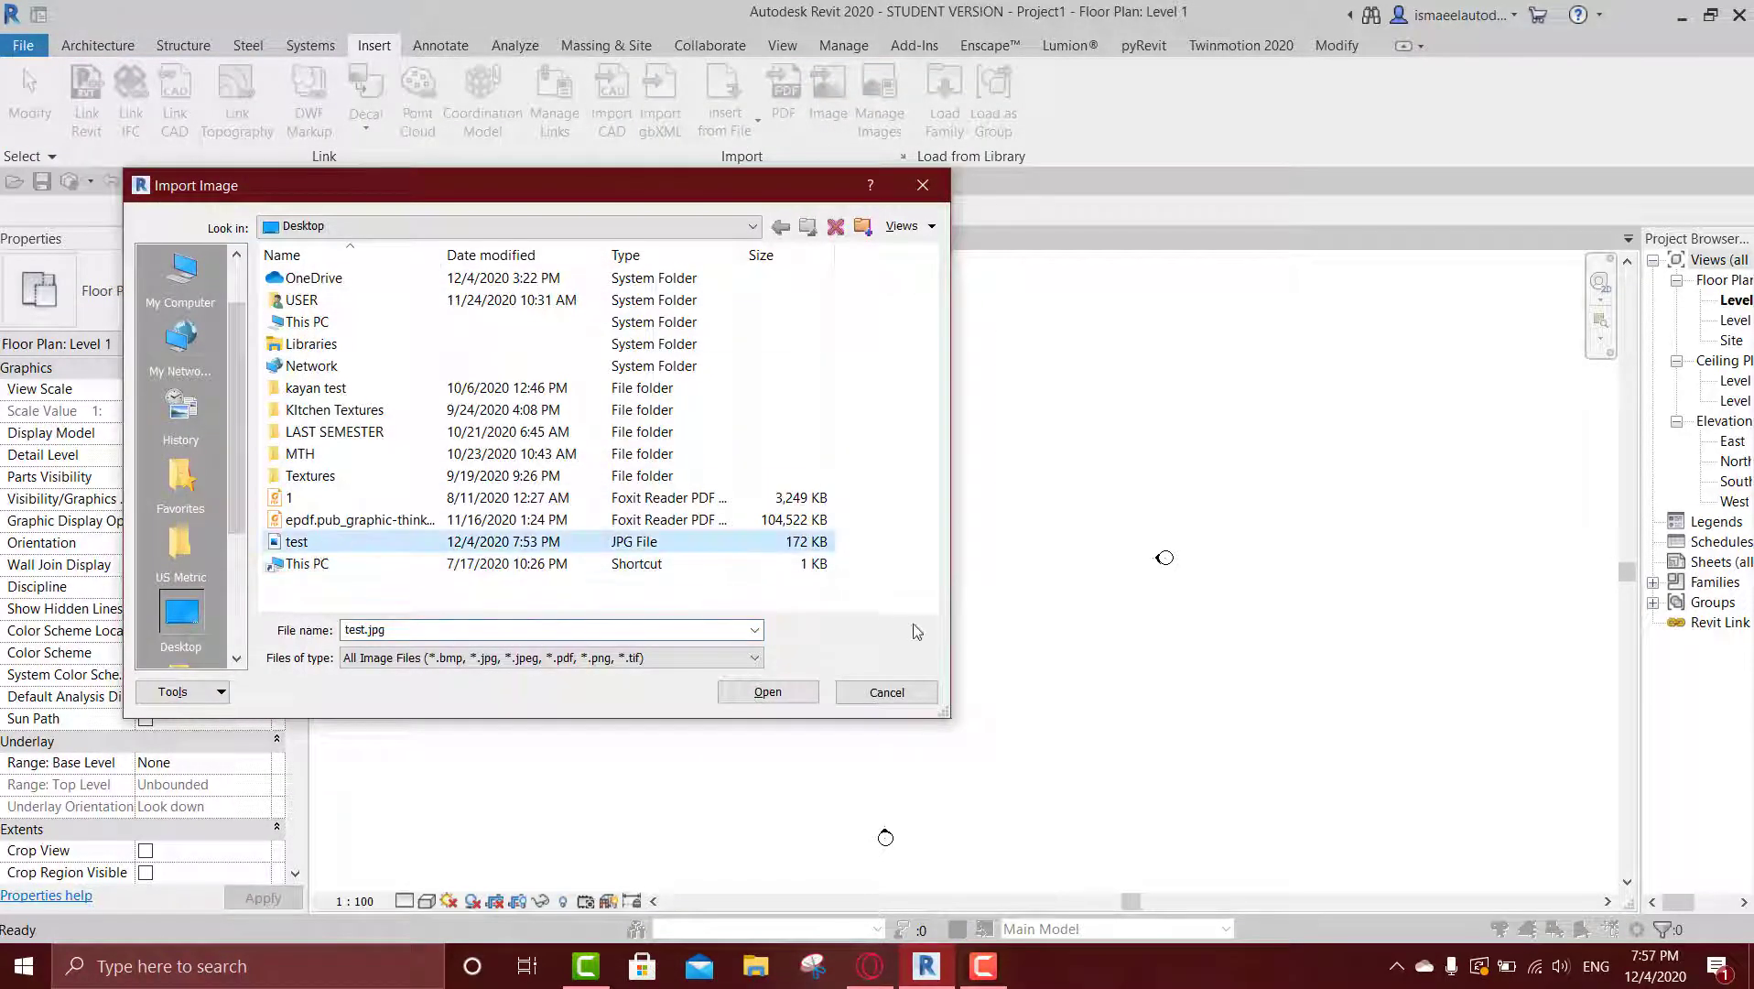
{"action": "left_click", "coordinate": [768, 692]}
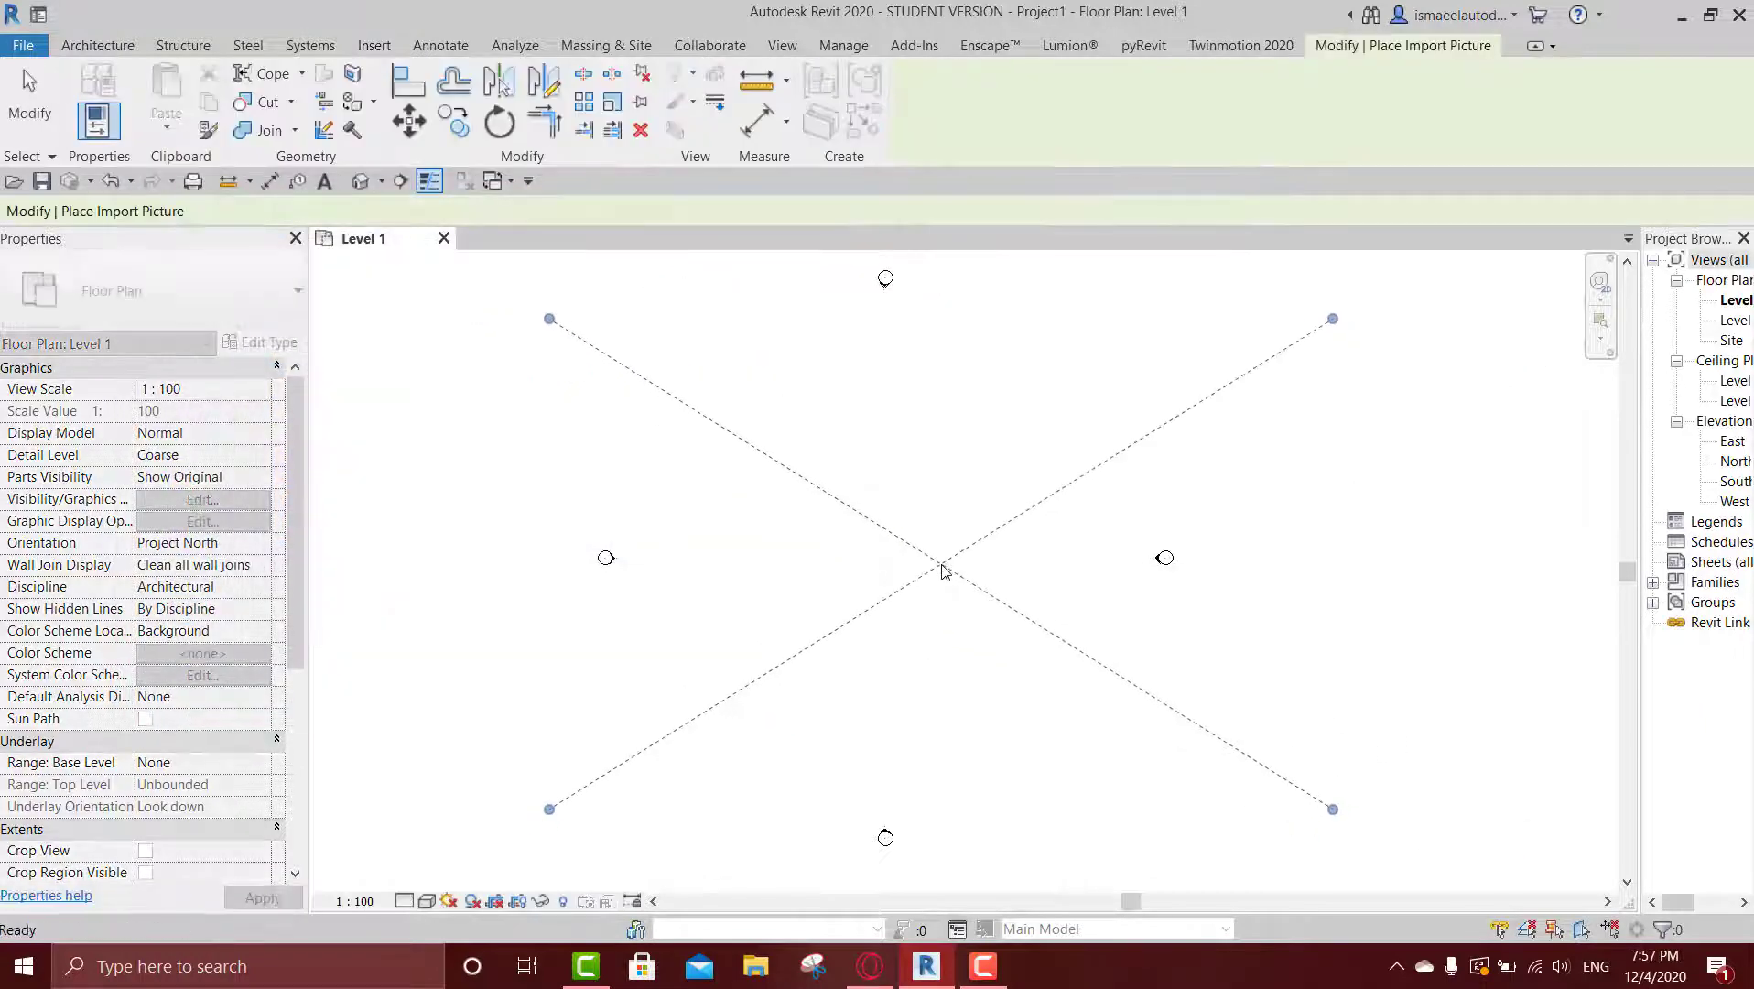
{"action": "left_click", "coordinate": [940, 571]}
{"action": "left_click", "coordinate": [1175, 579]}
{"action": "scroll", "coordinate": [865, 544], "scroll_direction": "up", "scroll_amount": 2}
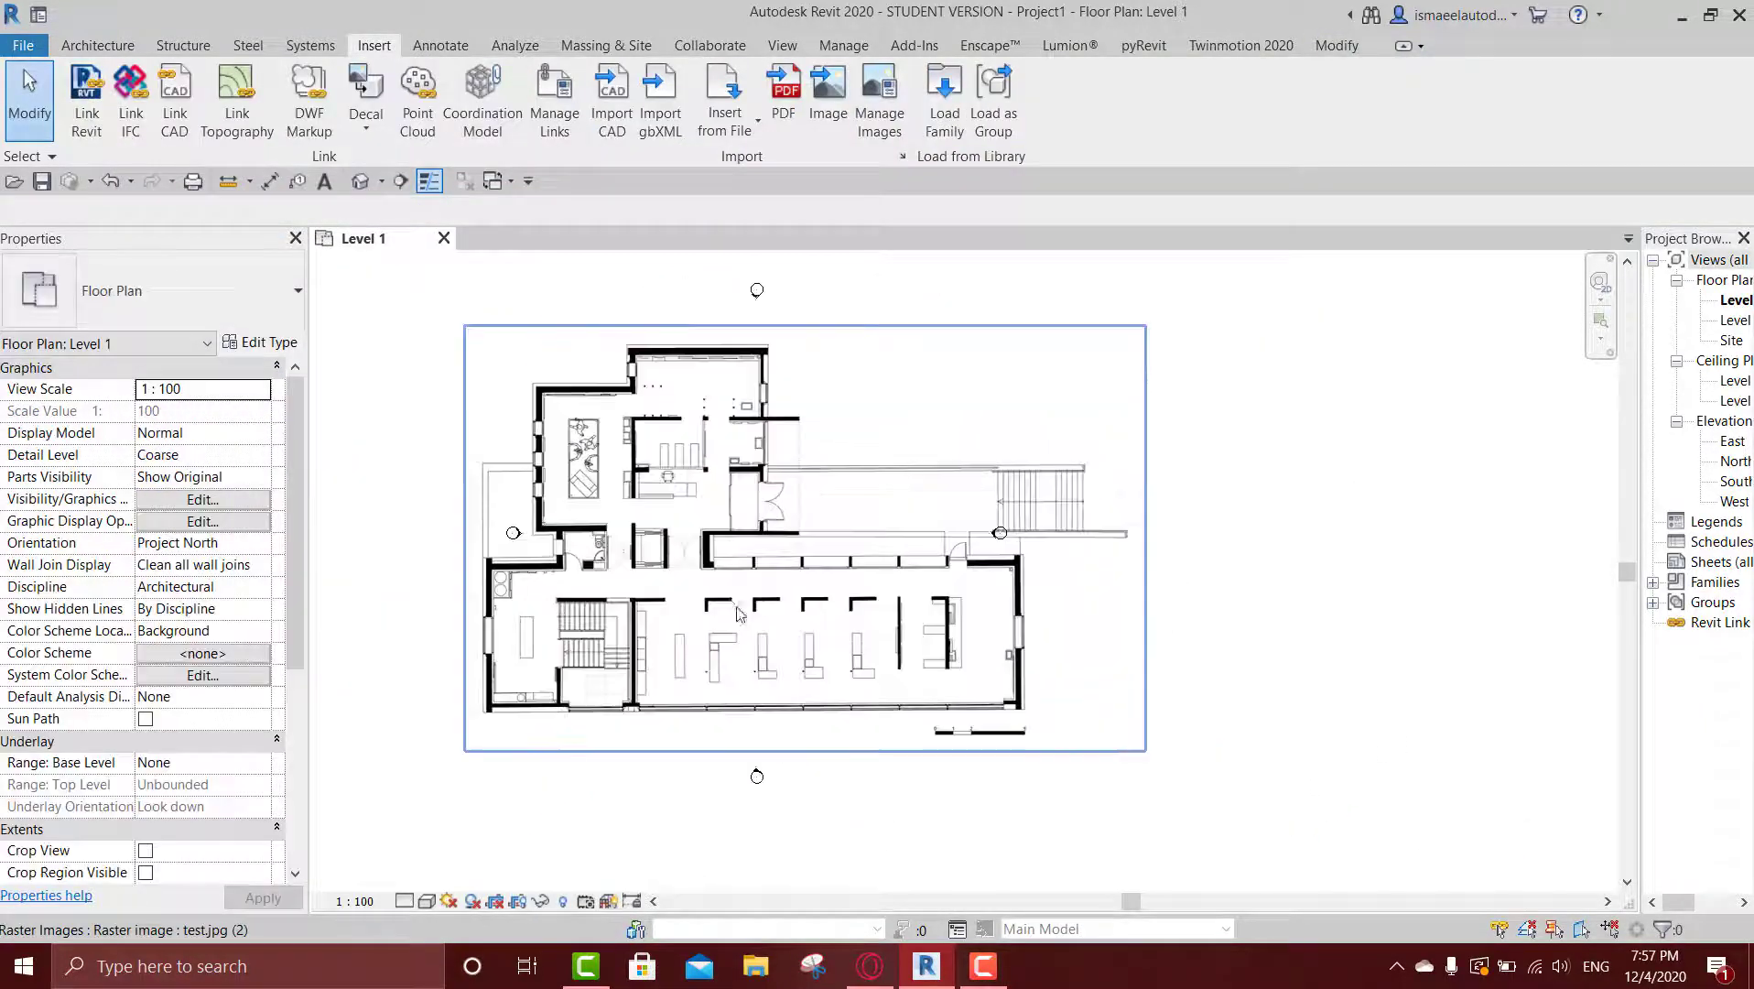
{"action": "scroll", "coordinate": [857, 589], "scroll_direction": "down", "scroll_amount": 2}
{"action": "scroll", "coordinate": [850, 623], "scroll_direction": "down", "scroll_amount": 1}
{"action": "scroll", "coordinate": [846, 643], "scroll_direction": "up", "scroll_amount": 3}
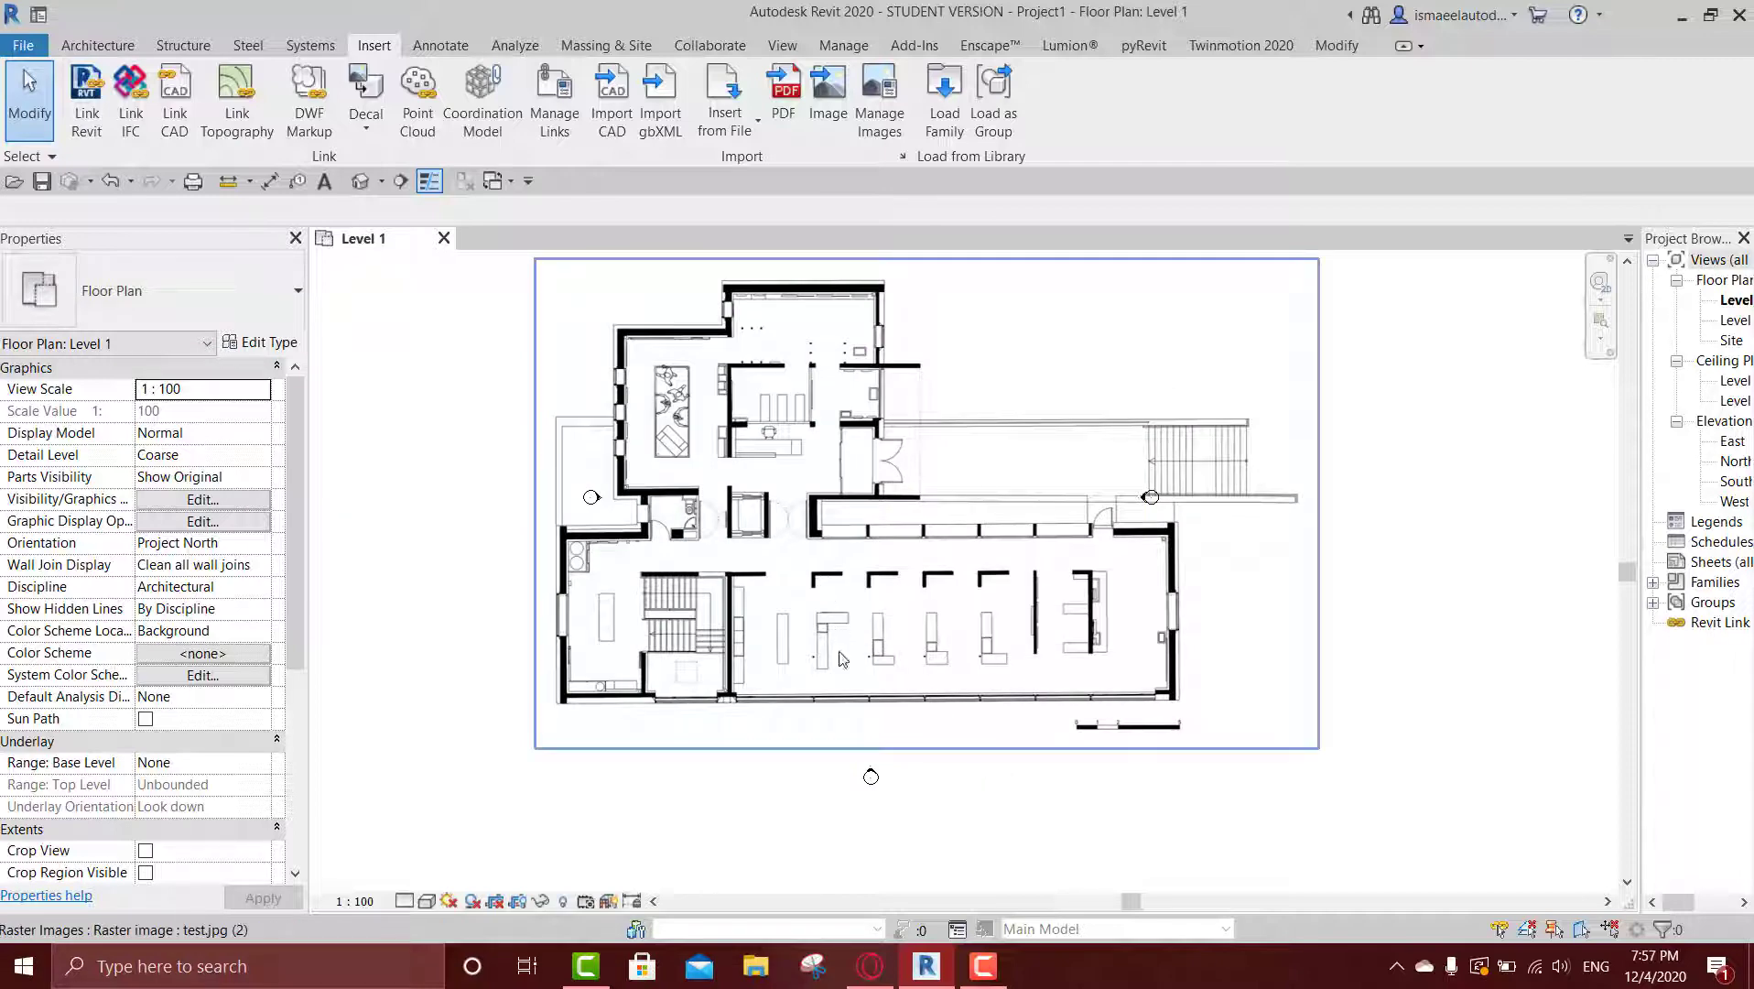
{"action": "left_click", "coordinate": [825, 582]}
{"action": "right_click", "coordinate": [866, 582]}
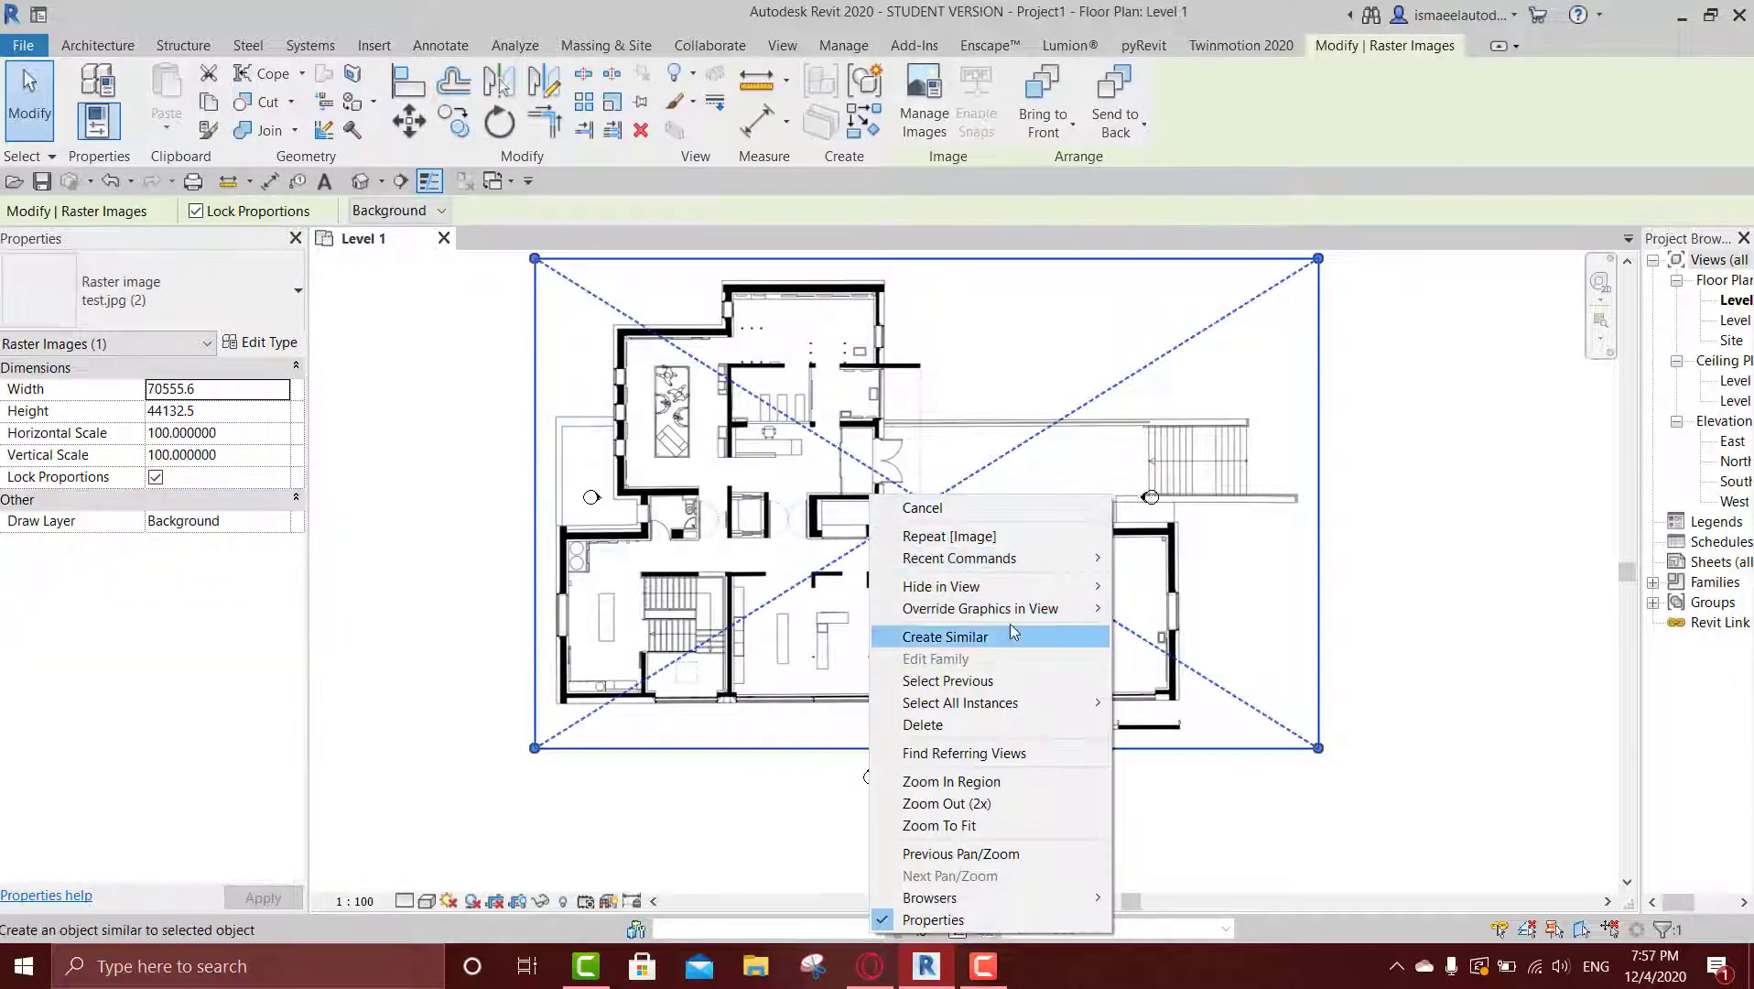
{"action": "mouse_move", "coordinate": [980, 608]}
{"action": "left_click", "coordinate": [1192, 608]}
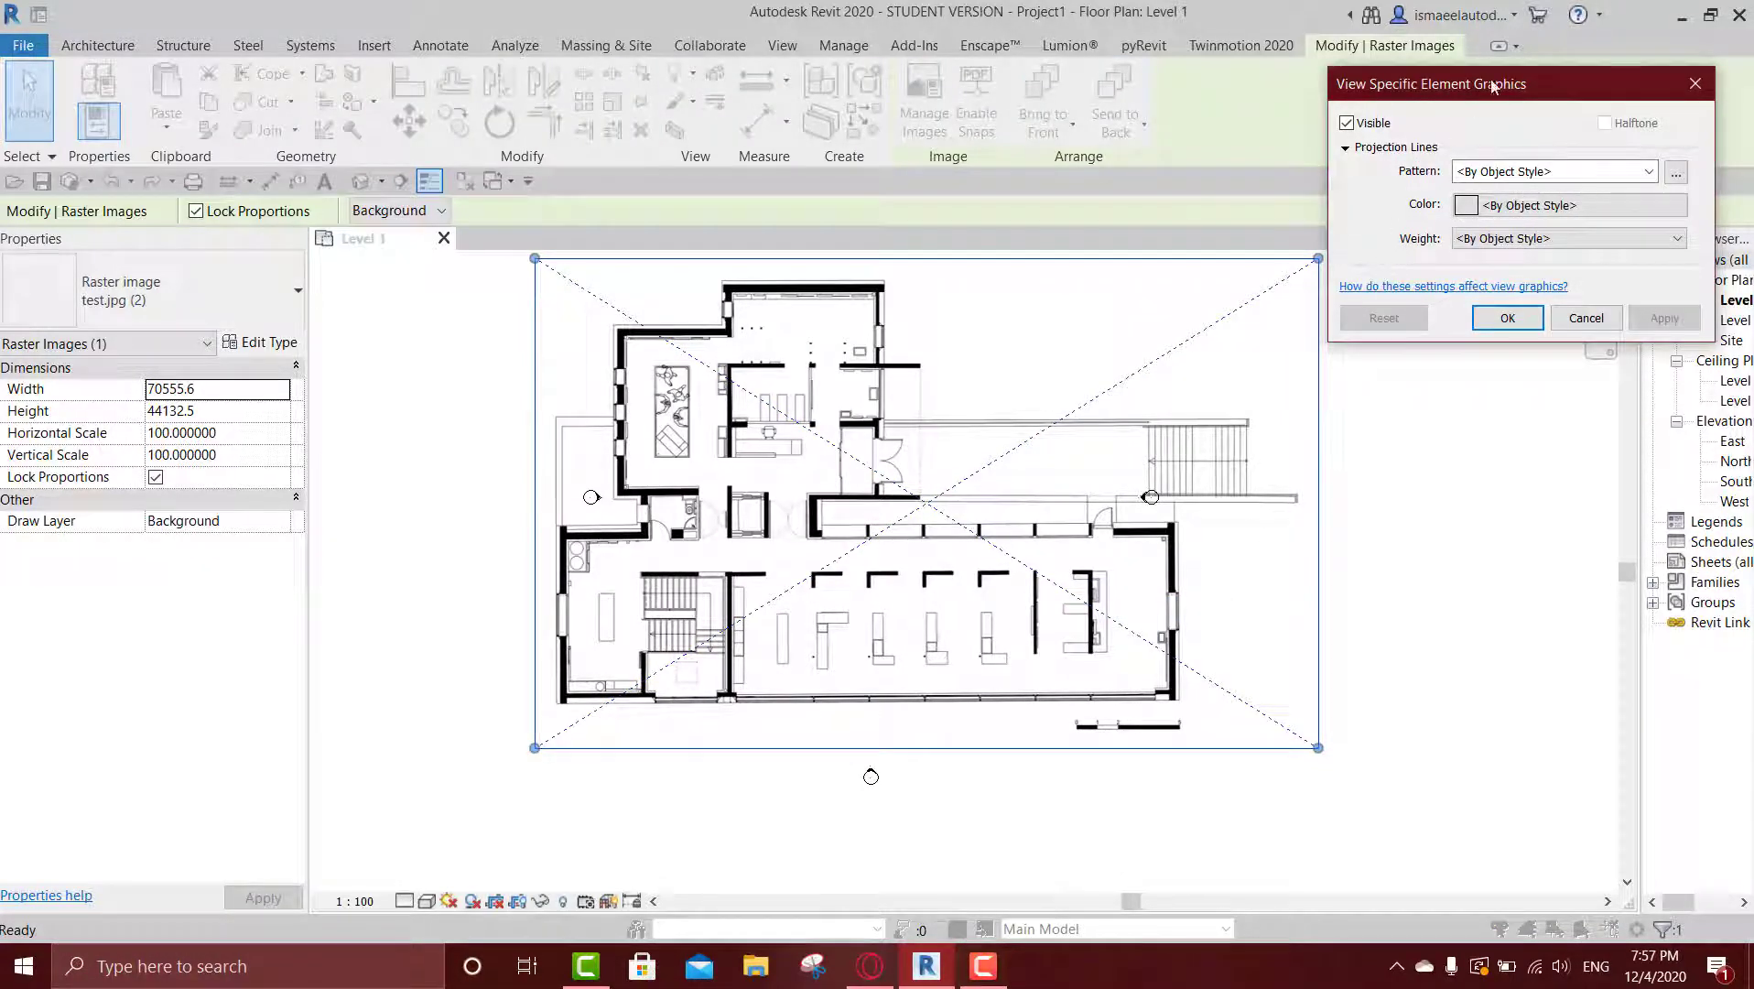
{"action": "left_click_drag", "start_coordinate": [1495, 86], "coordinate": [1272, 106]}
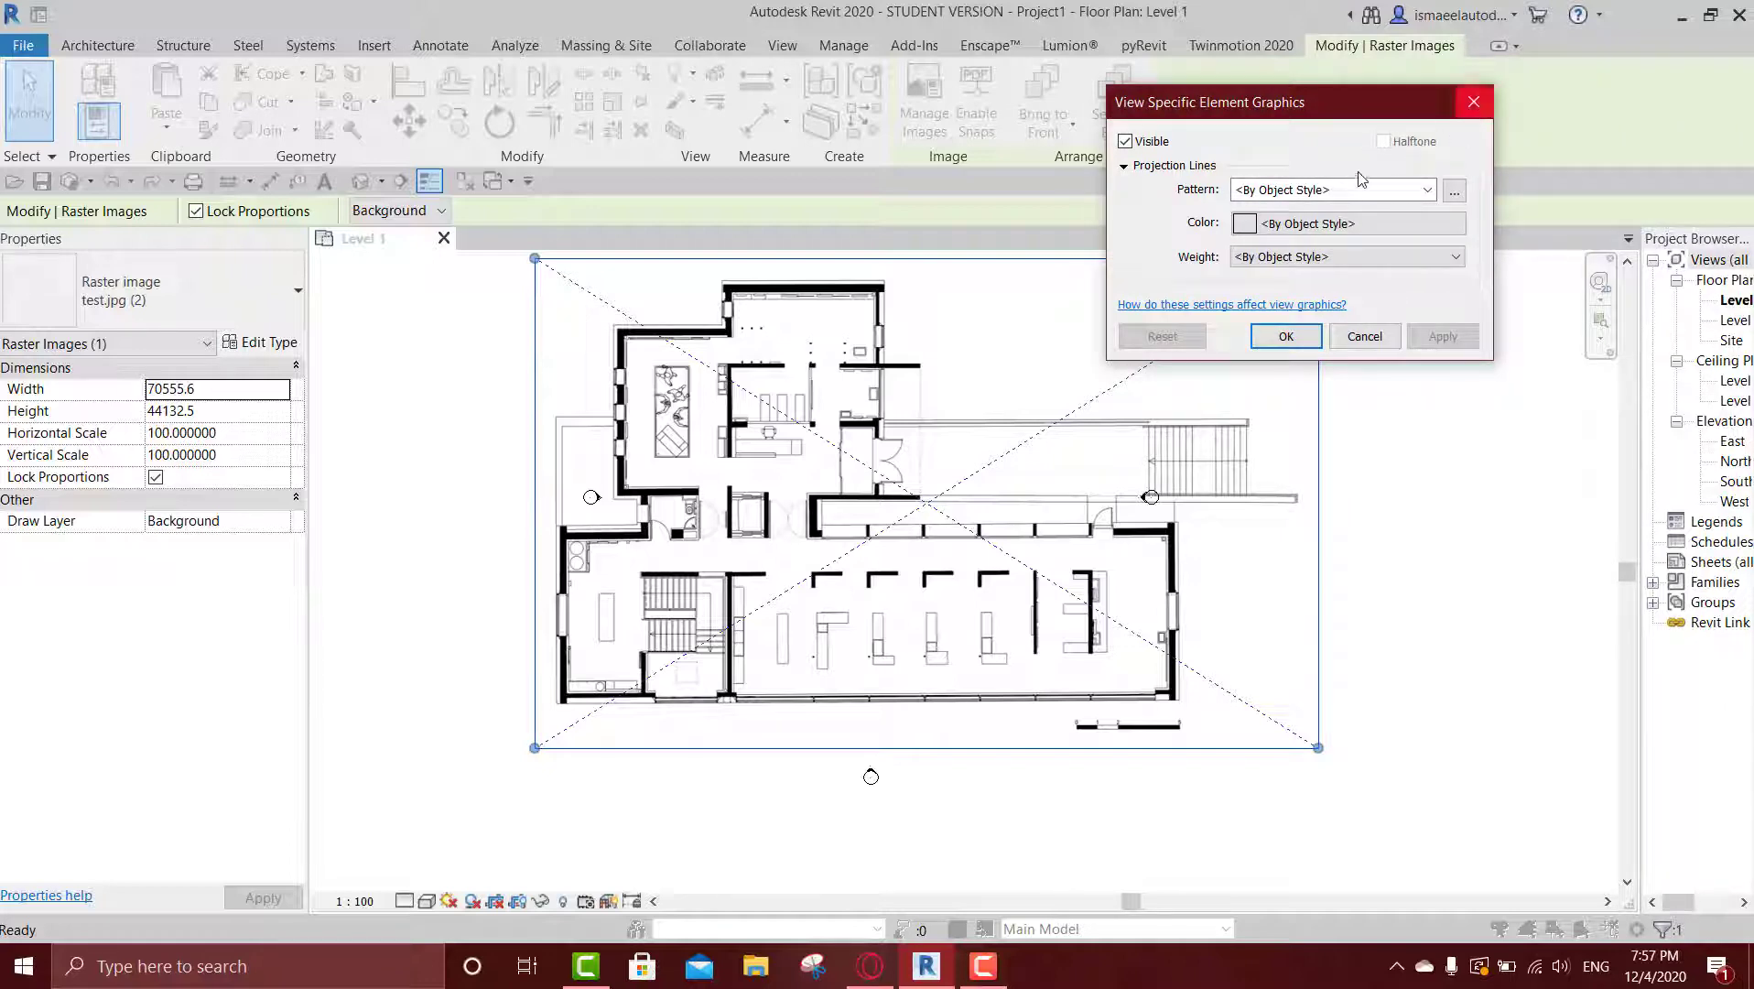
{"action": "left_click", "coordinate": [1475, 102]}
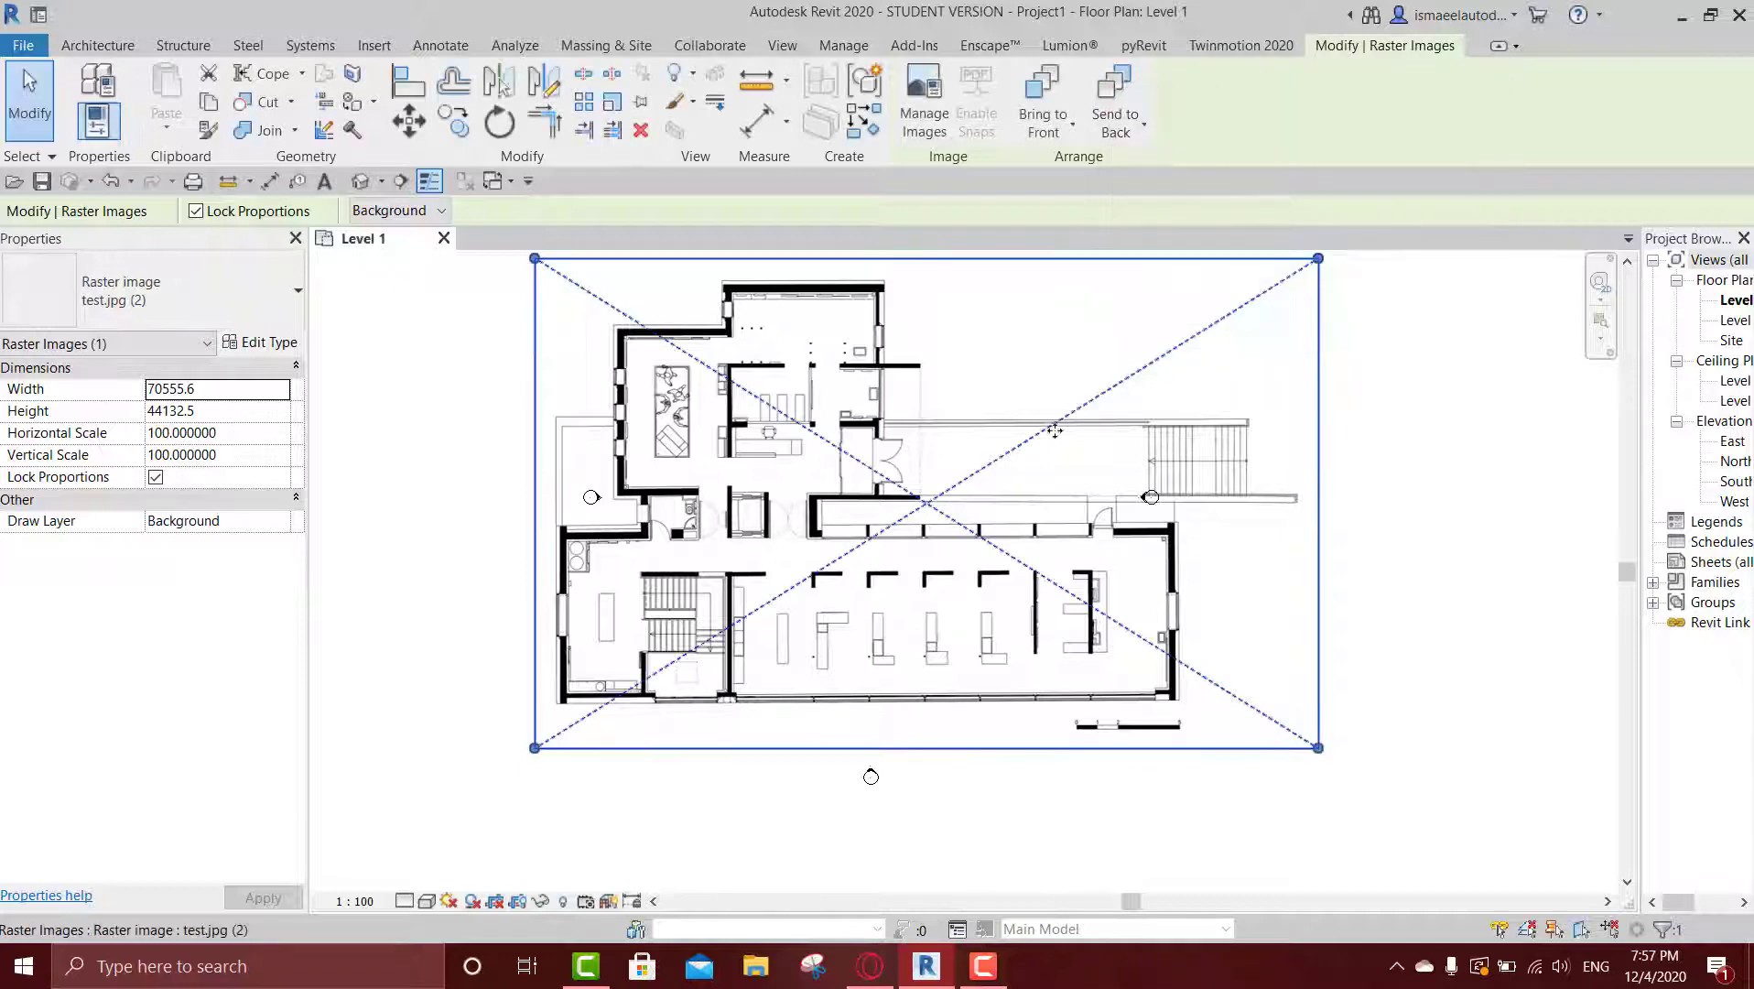
{"action": "left_click", "coordinate": [273, 345]}
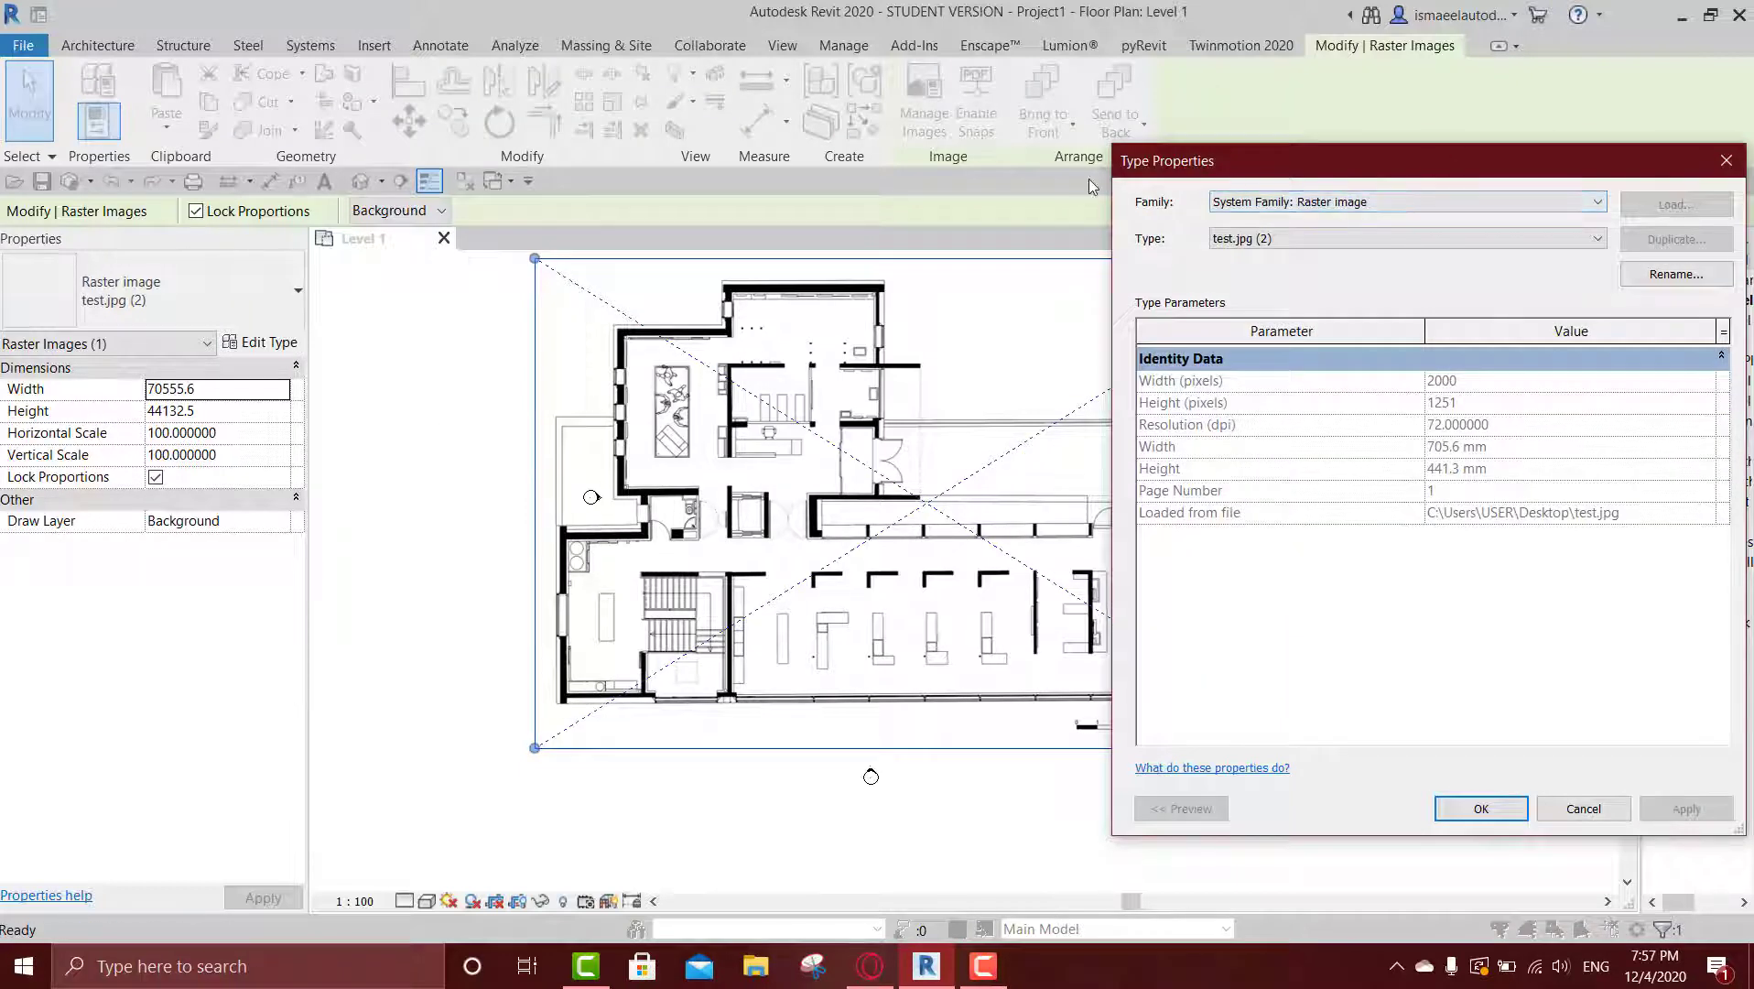
{"action": "left_click_drag", "start_coordinate": [1629, 167], "coordinate": [1320, 196]}
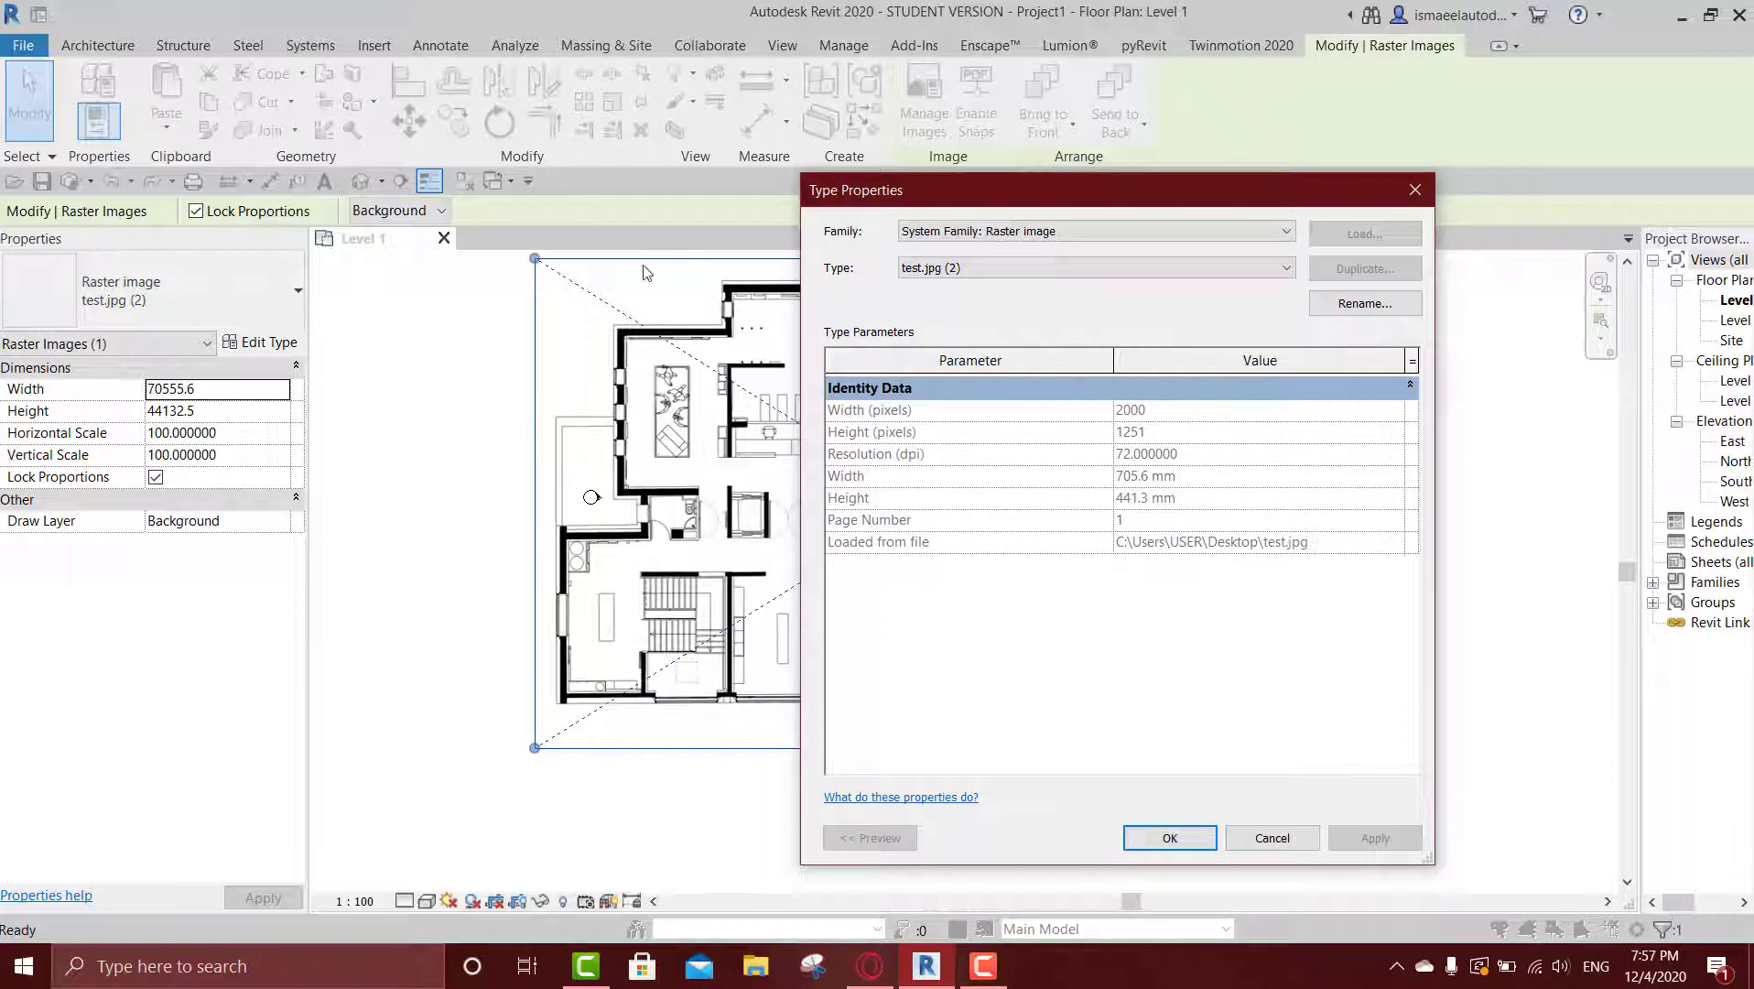
{"action": "left_click", "coordinate": [1412, 188]}
{"action": "left_click", "coordinate": [924, 121]}
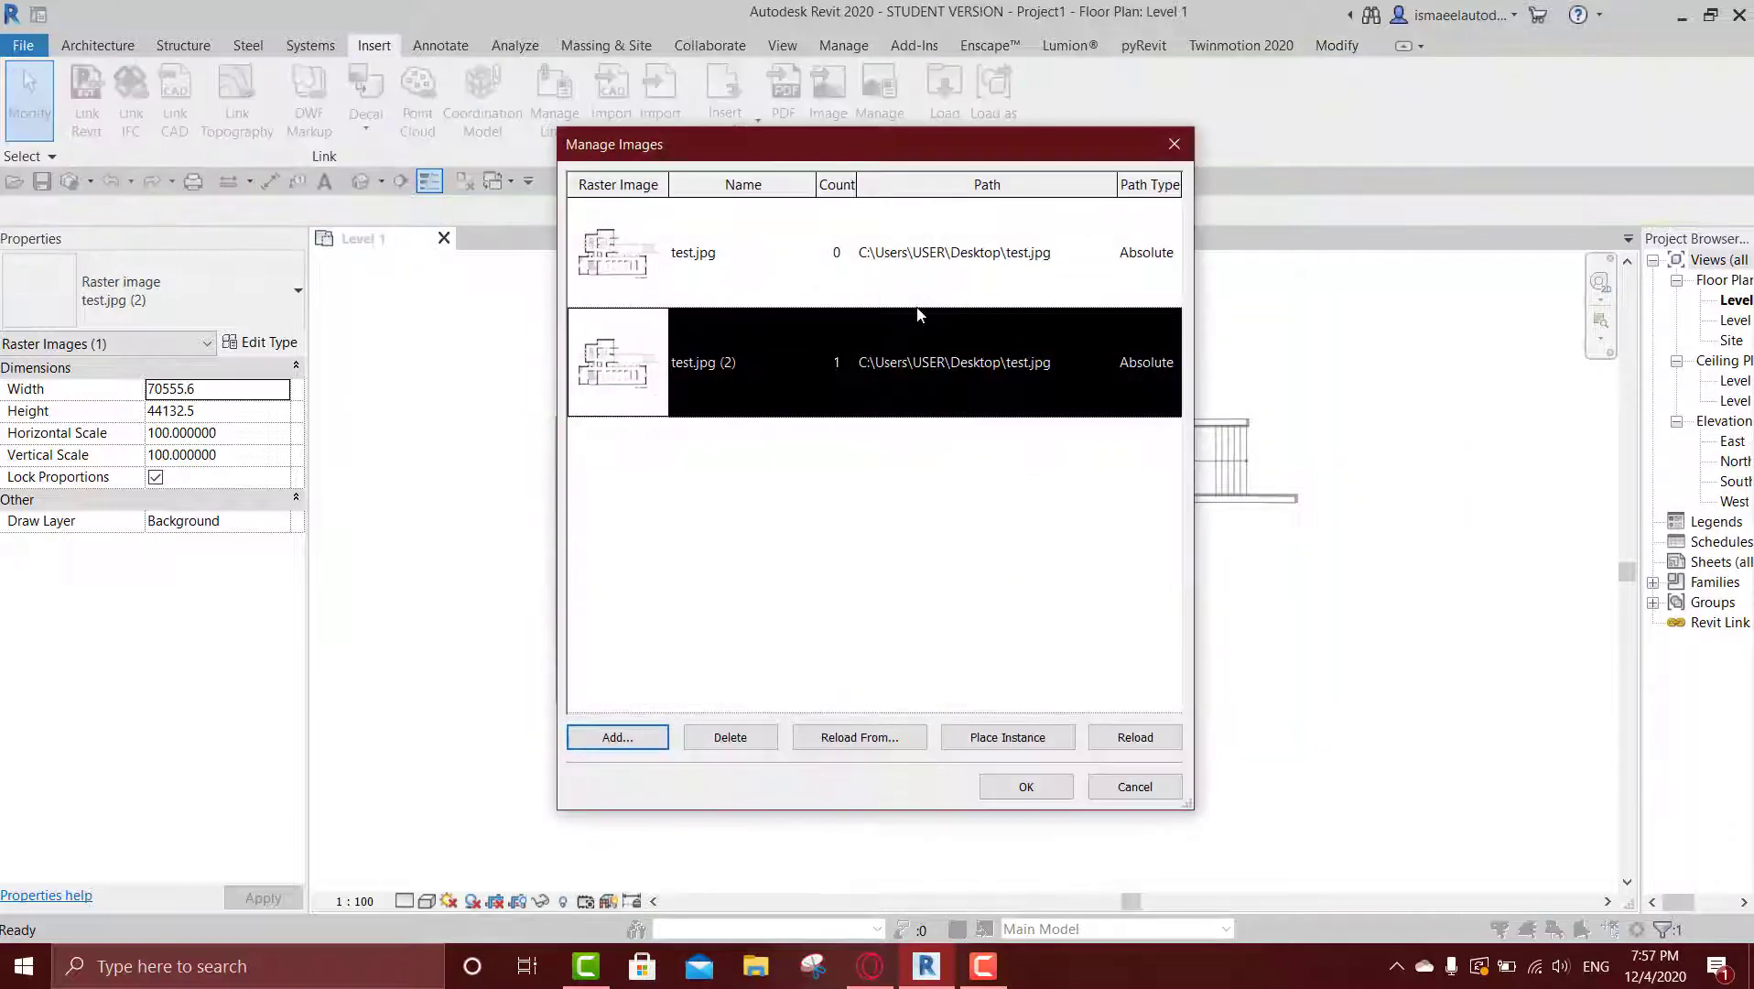
{"action": "left_click", "coordinate": [904, 282]}
{"action": "right_click", "coordinate": [932, 249]}
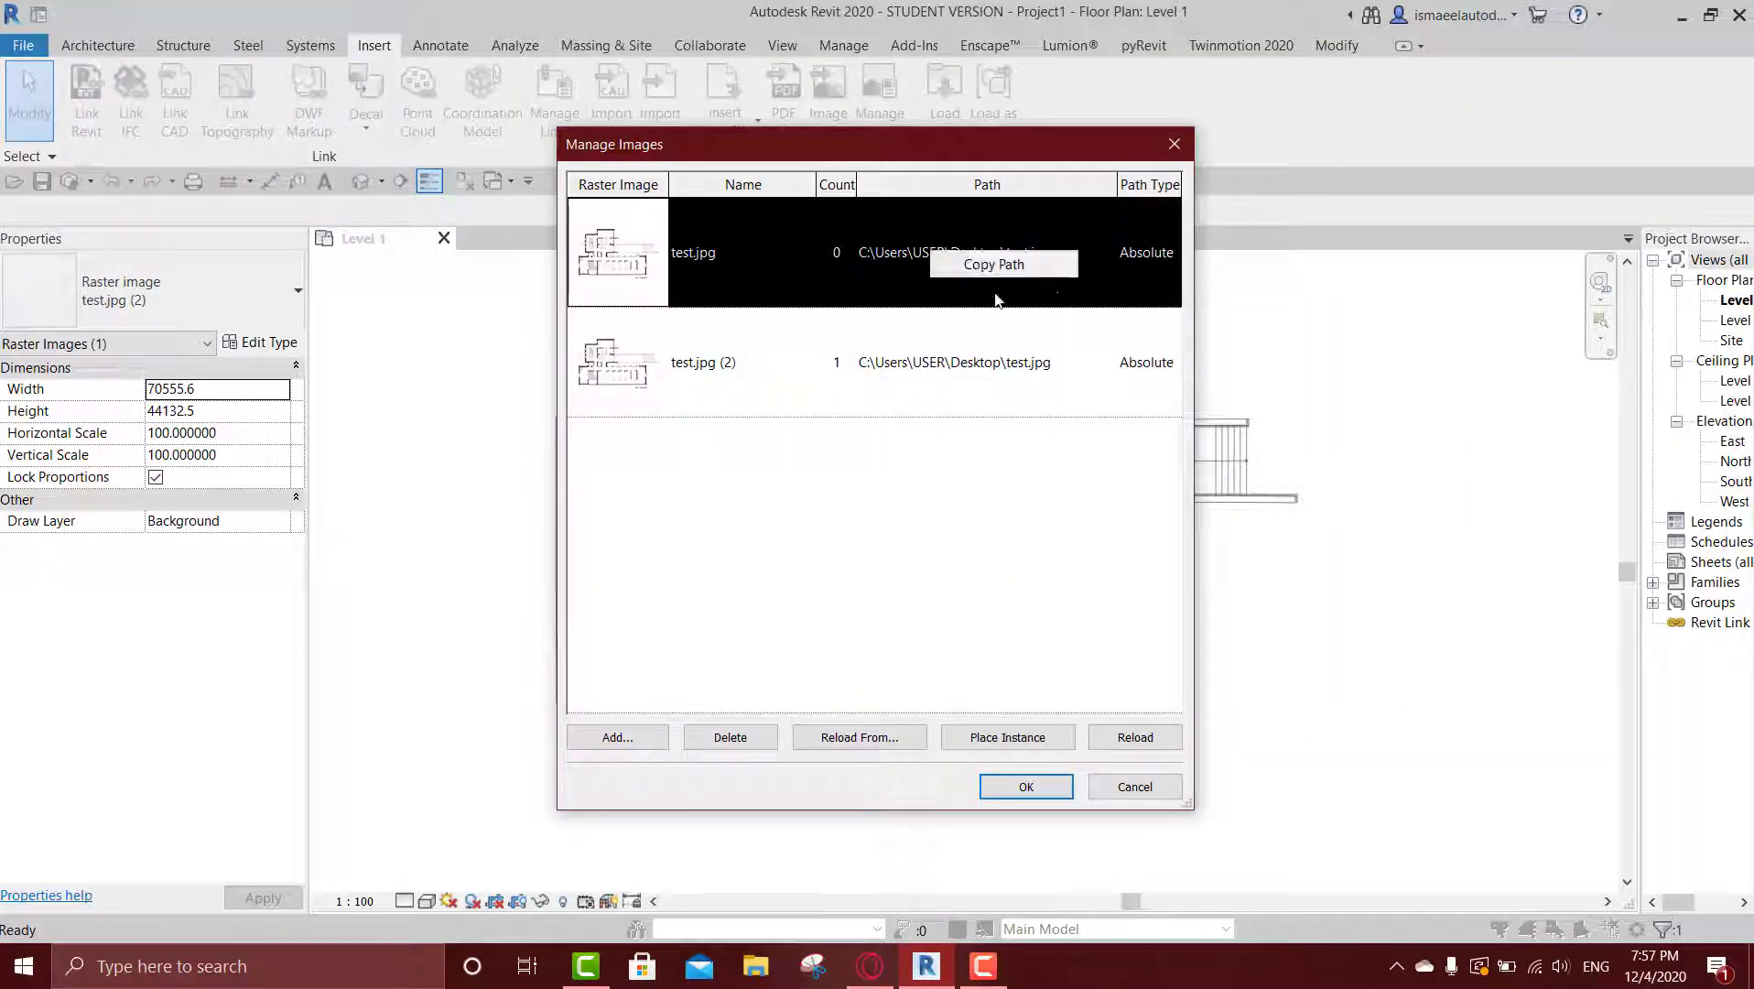
{"action": "left_click", "coordinate": [1252, 157]}
Draw a Generic - 300mm wall along the floor plan's left wall.
{"action": "left_click", "coordinate": [1173, 143]}
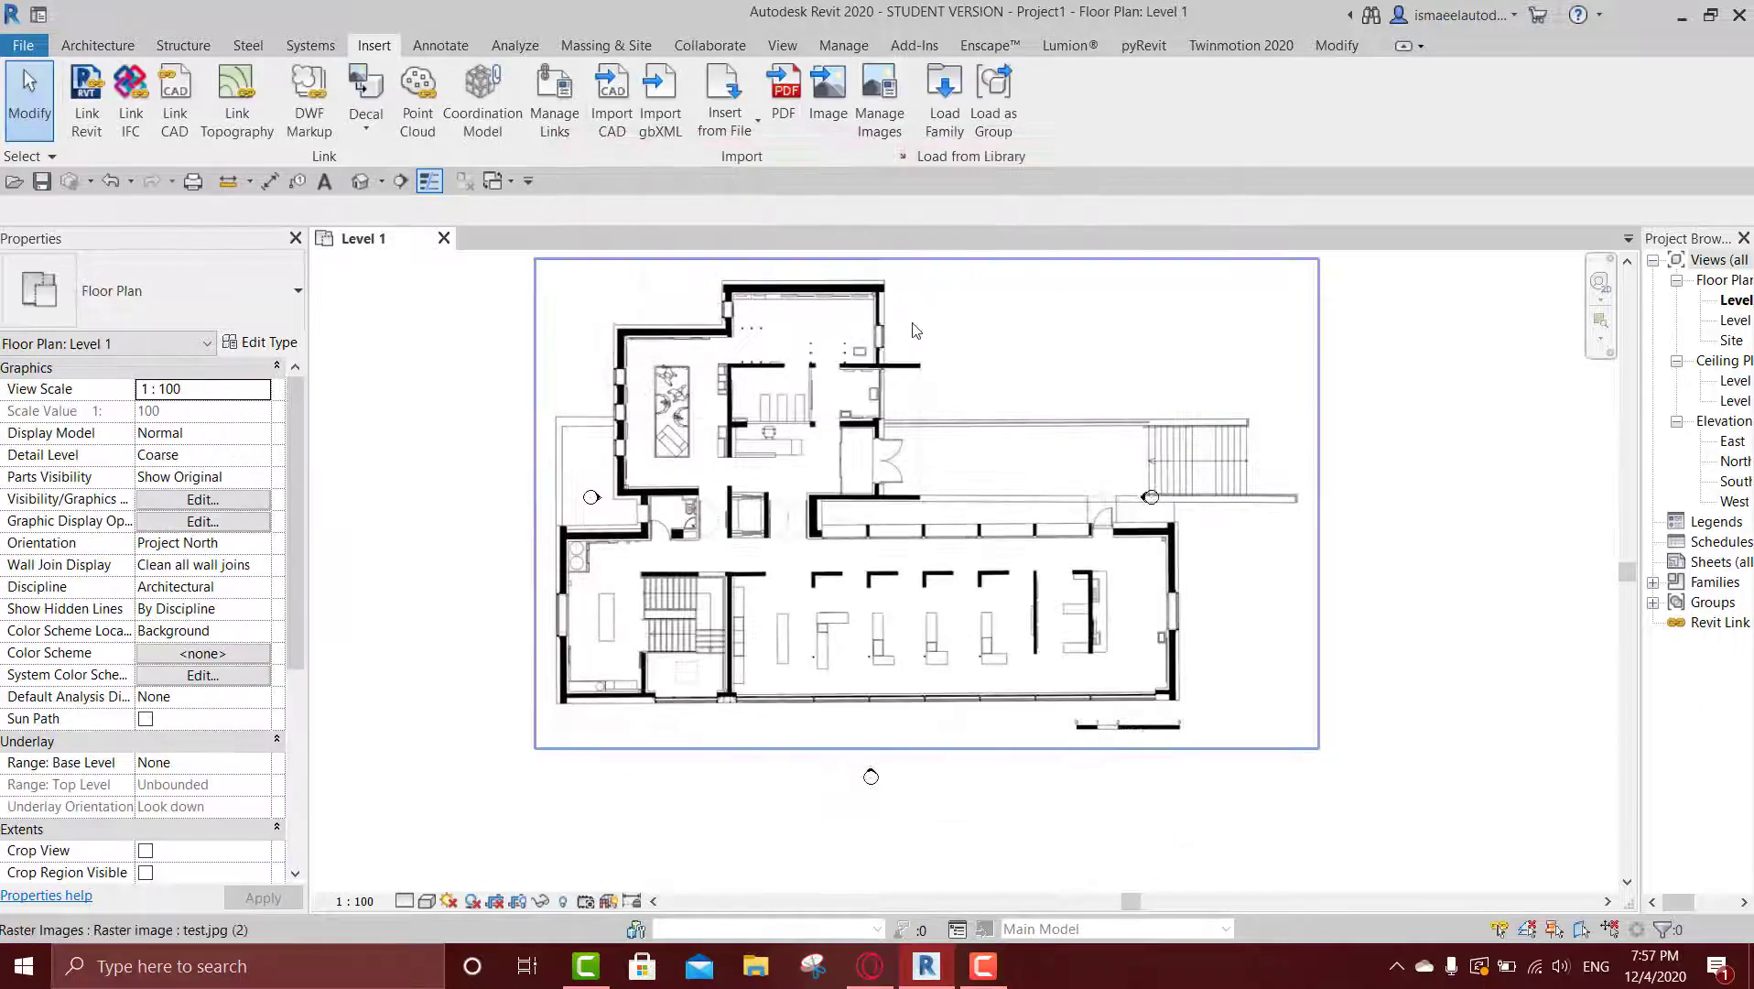
{"action": "scroll", "coordinate": [868, 428], "scroll_direction": "down", "scroll_amount": 1}
{"action": "scroll", "coordinate": [774, 466], "scroll_direction": "up", "scroll_amount": 2}
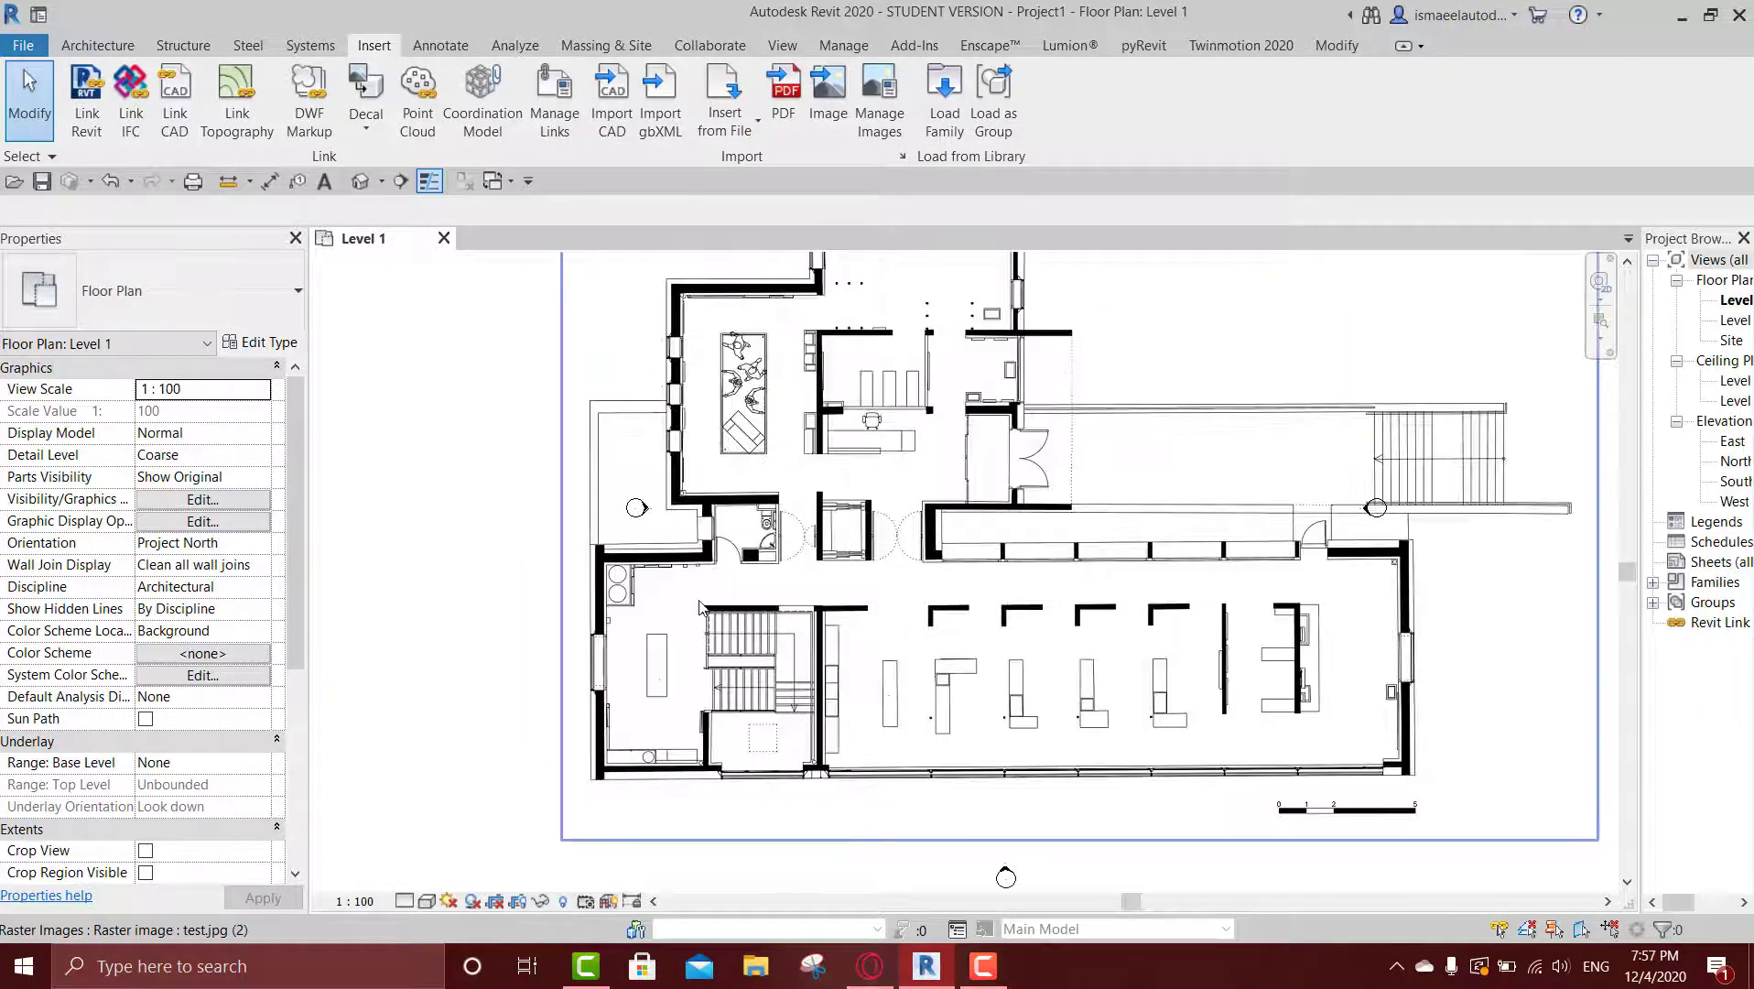
{"action": "scroll", "coordinate": [701, 608], "scroll_direction": "up", "scroll_amount": 1}
{"action": "key", "text": "a"}
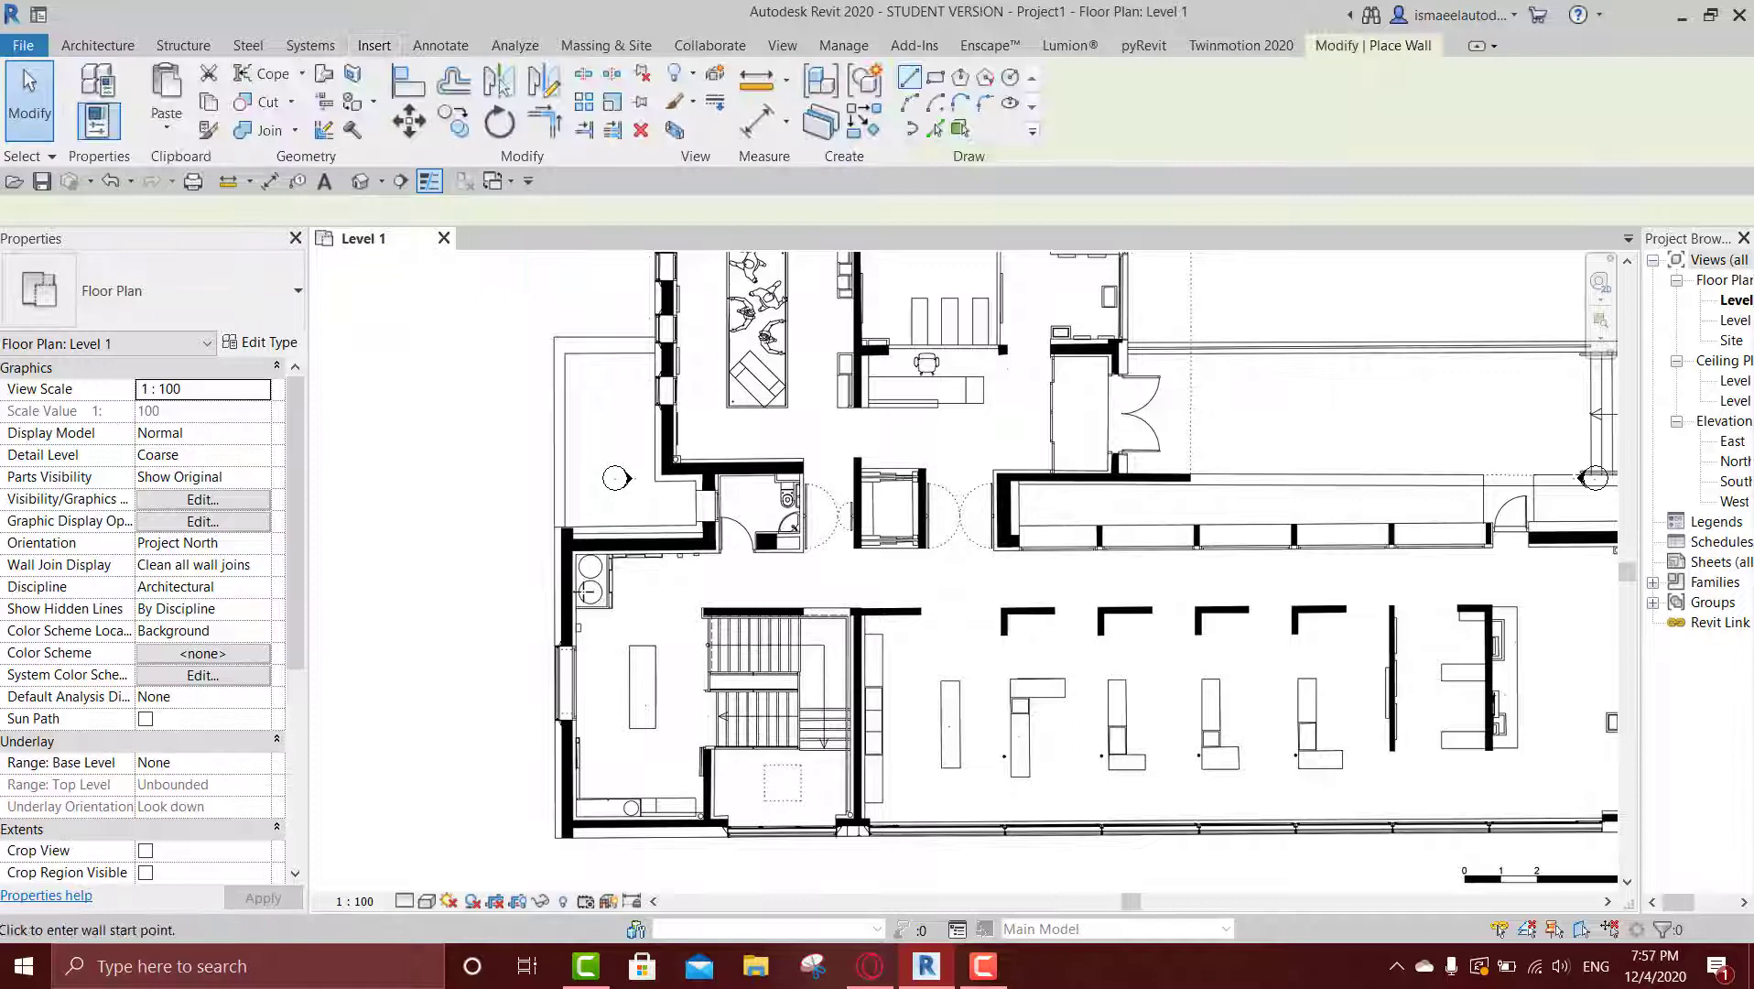
{"action": "scroll", "coordinate": [671, 346], "scroll_direction": "up", "scroll_amount": 1}
{"action": "scroll", "coordinate": [671, 346], "scroll_direction": "up", "scroll_amount": 2}
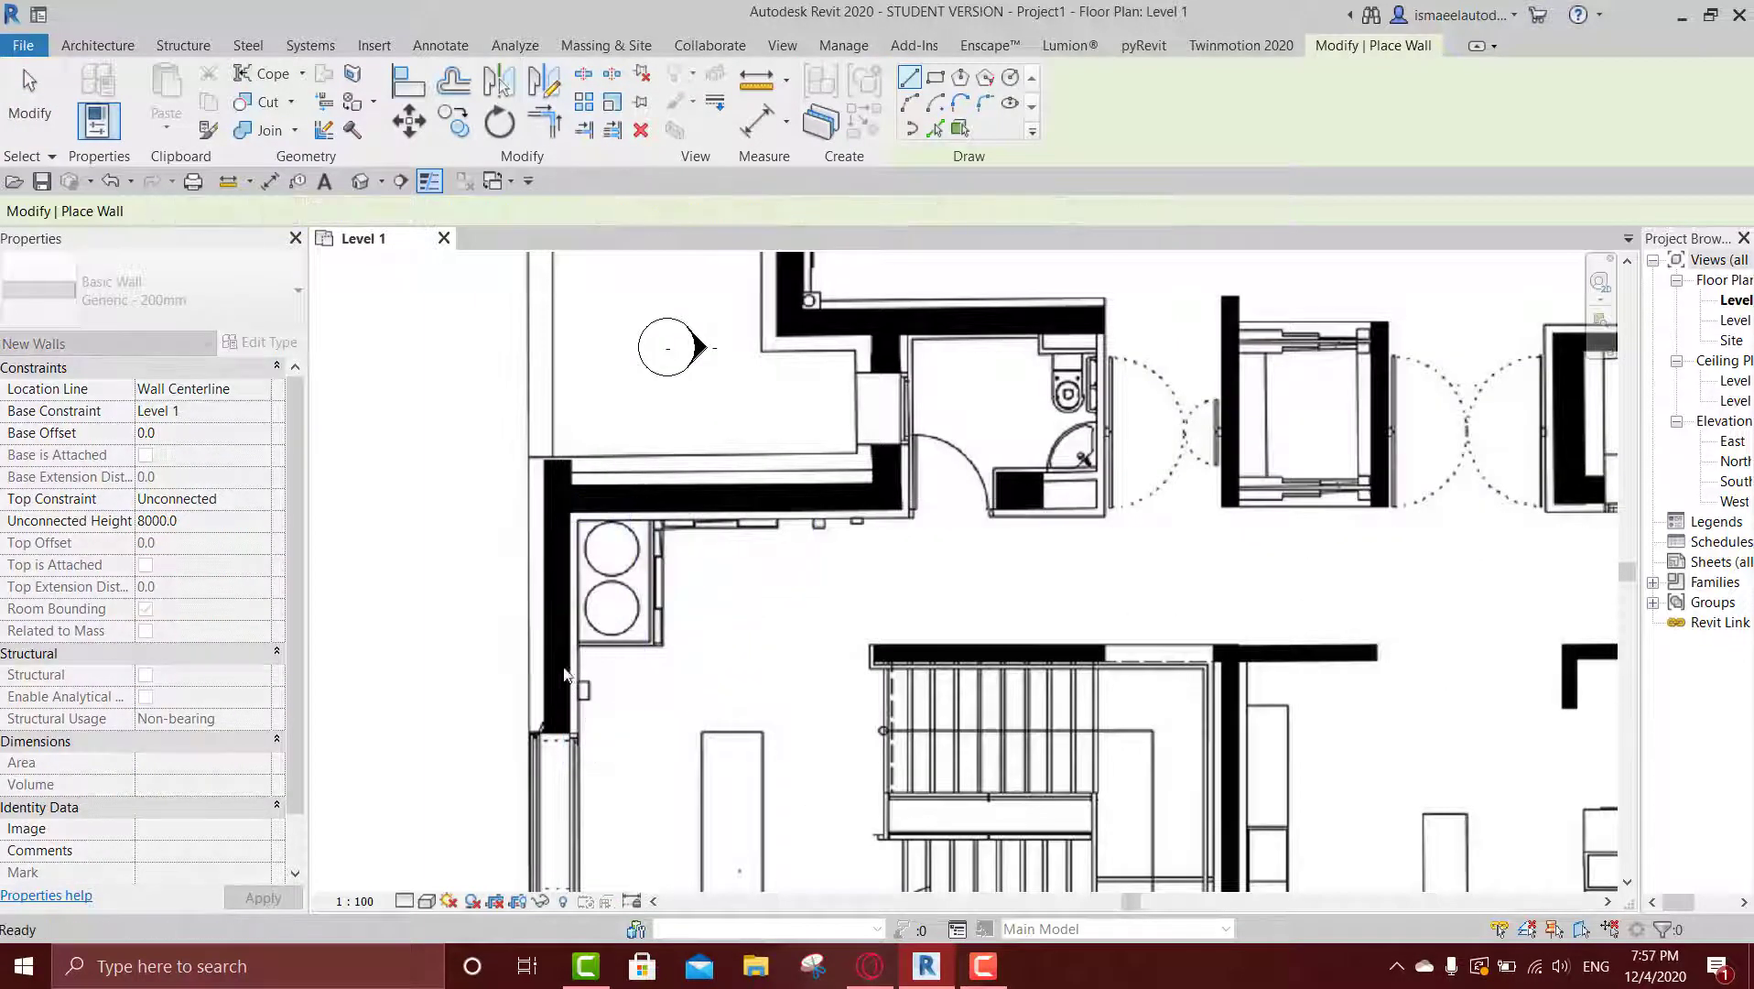
{"action": "left_click", "coordinate": [252, 295]}
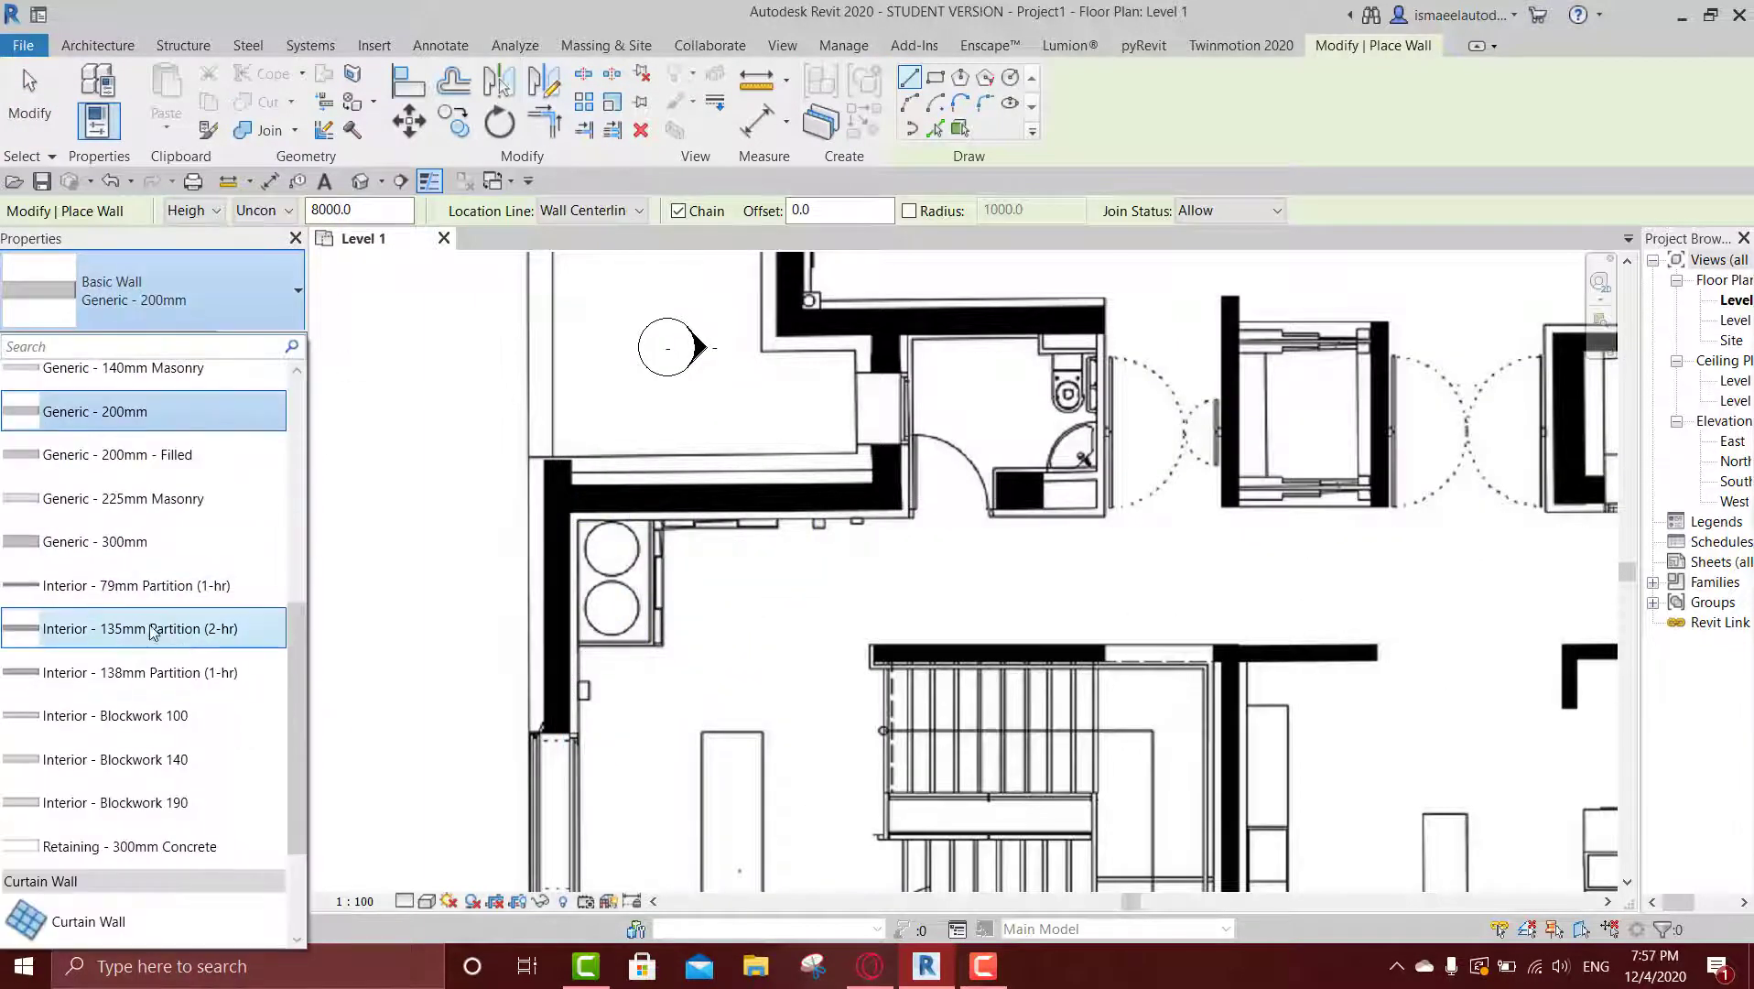
{"action": "key", "text": "Escape"}
{"action": "left_click", "coordinate": [151, 295]}
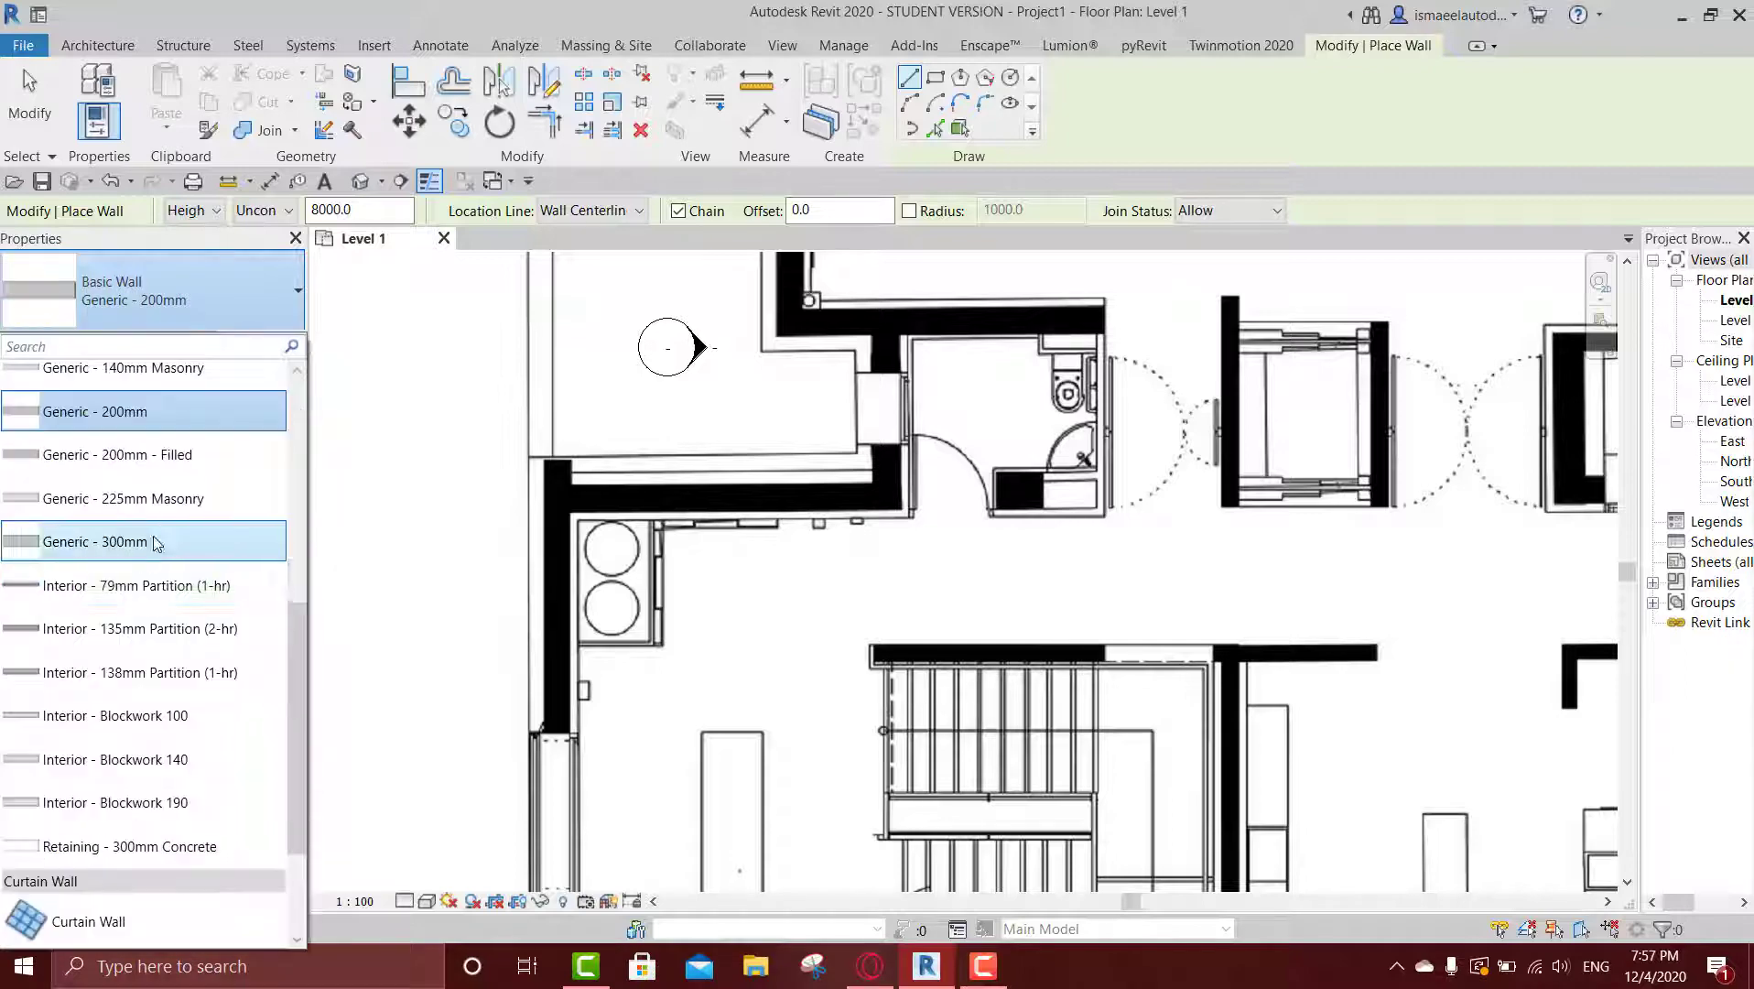
{"action": "left_click", "coordinate": [82, 540]}
{"action": "left_click", "coordinate": [555, 500]}
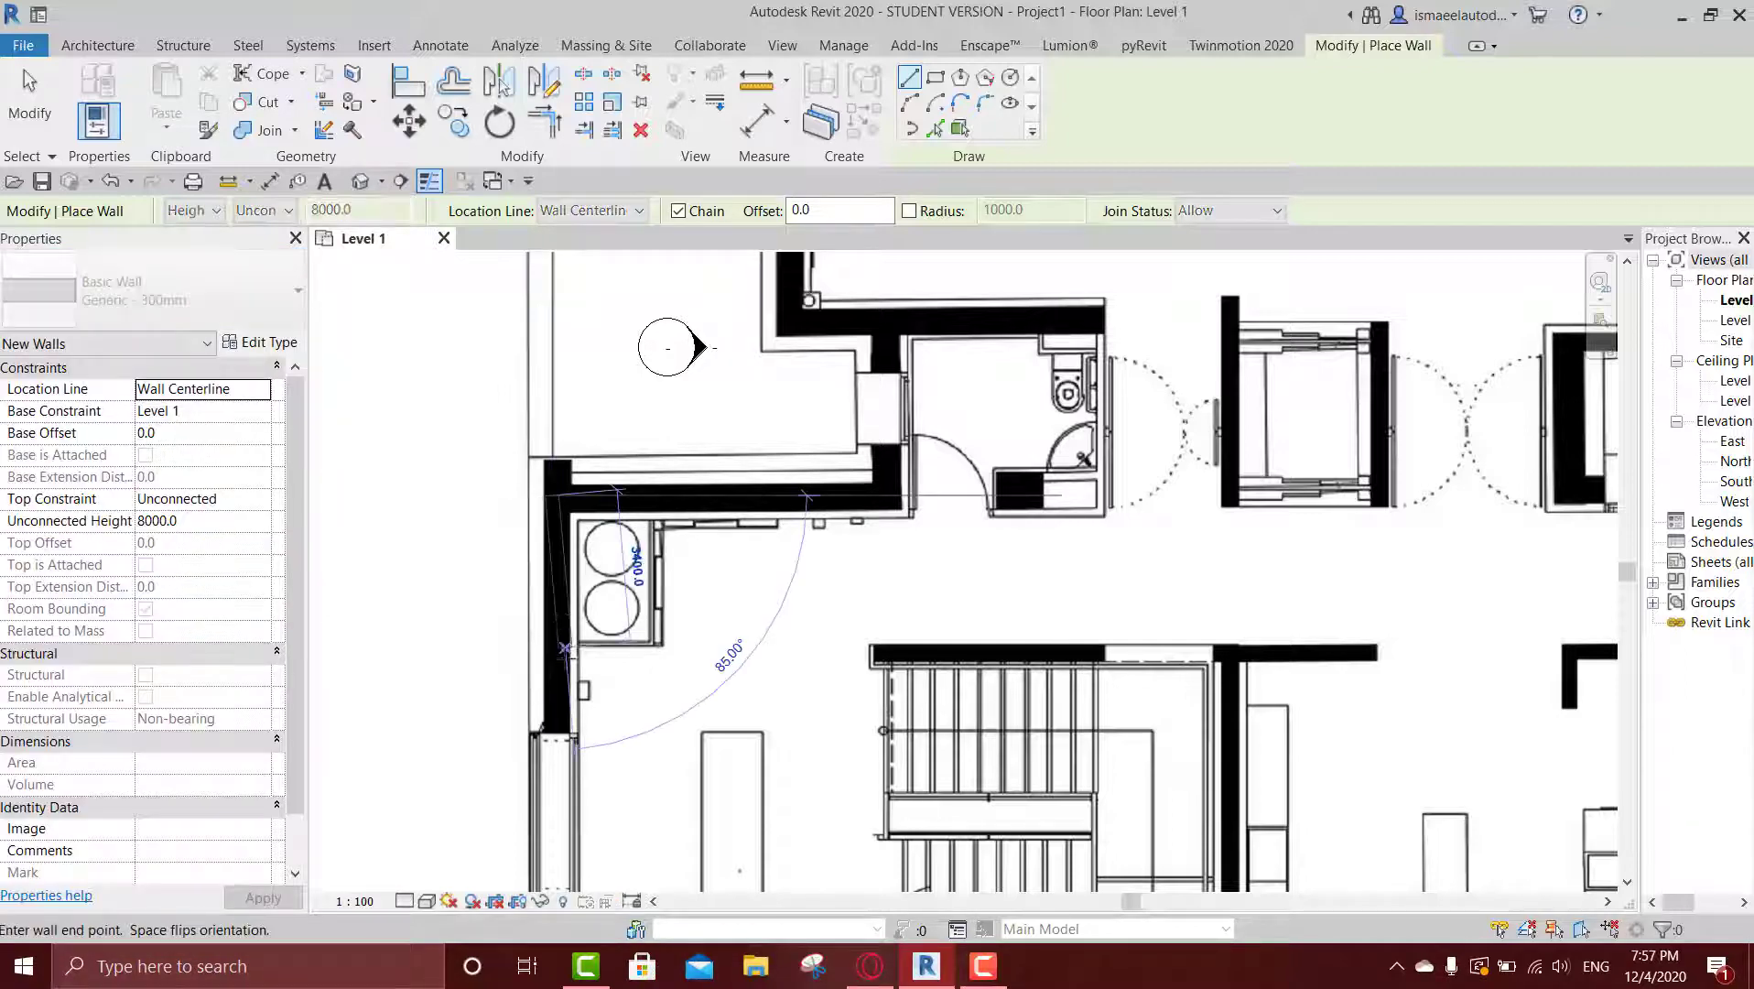
{"action": "left_click", "coordinate": [555, 740]}
Select the floor-plan image and set its Draw Layer to Foreground, then Background.
{"action": "key", "text": "Escape"}
{"action": "key", "text": "Escape"}
{"action": "scroll", "coordinate": [613, 541], "scroll_direction": "up", "scroll_amount": 2}
{"action": "left_click", "coordinate": [612, 525]}
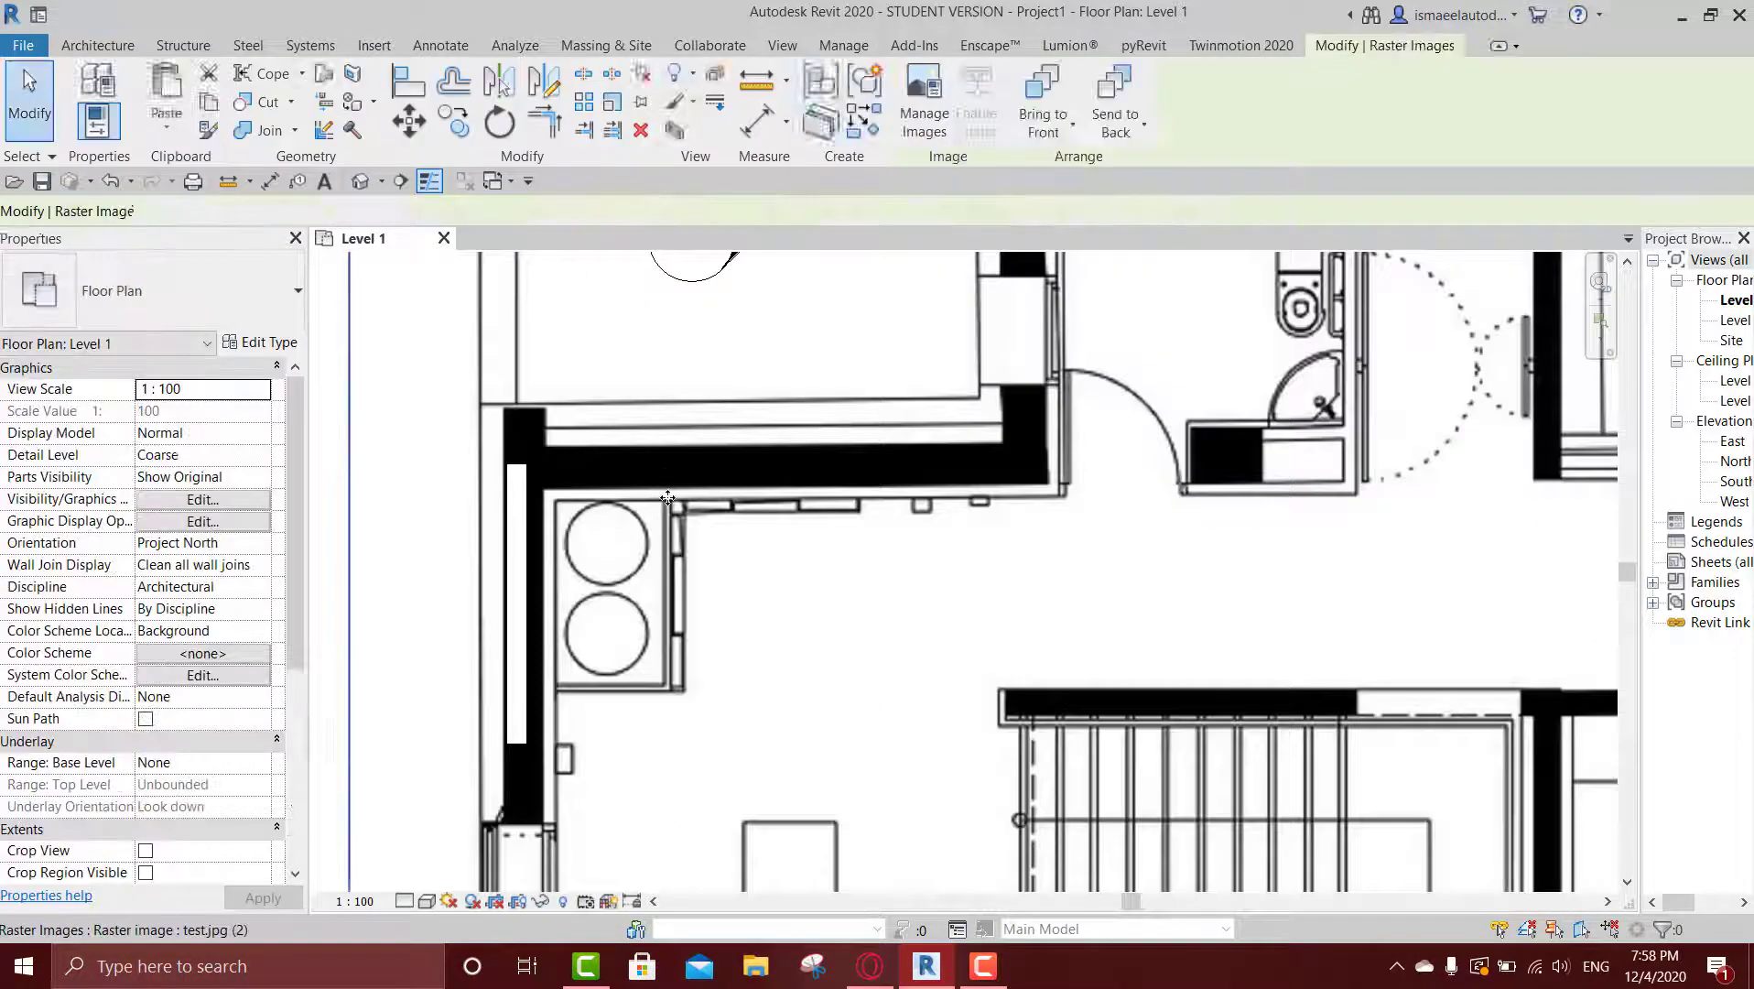
{"action": "scroll", "coordinate": [671, 428], "scroll_direction": "up", "scroll_amount": 2}
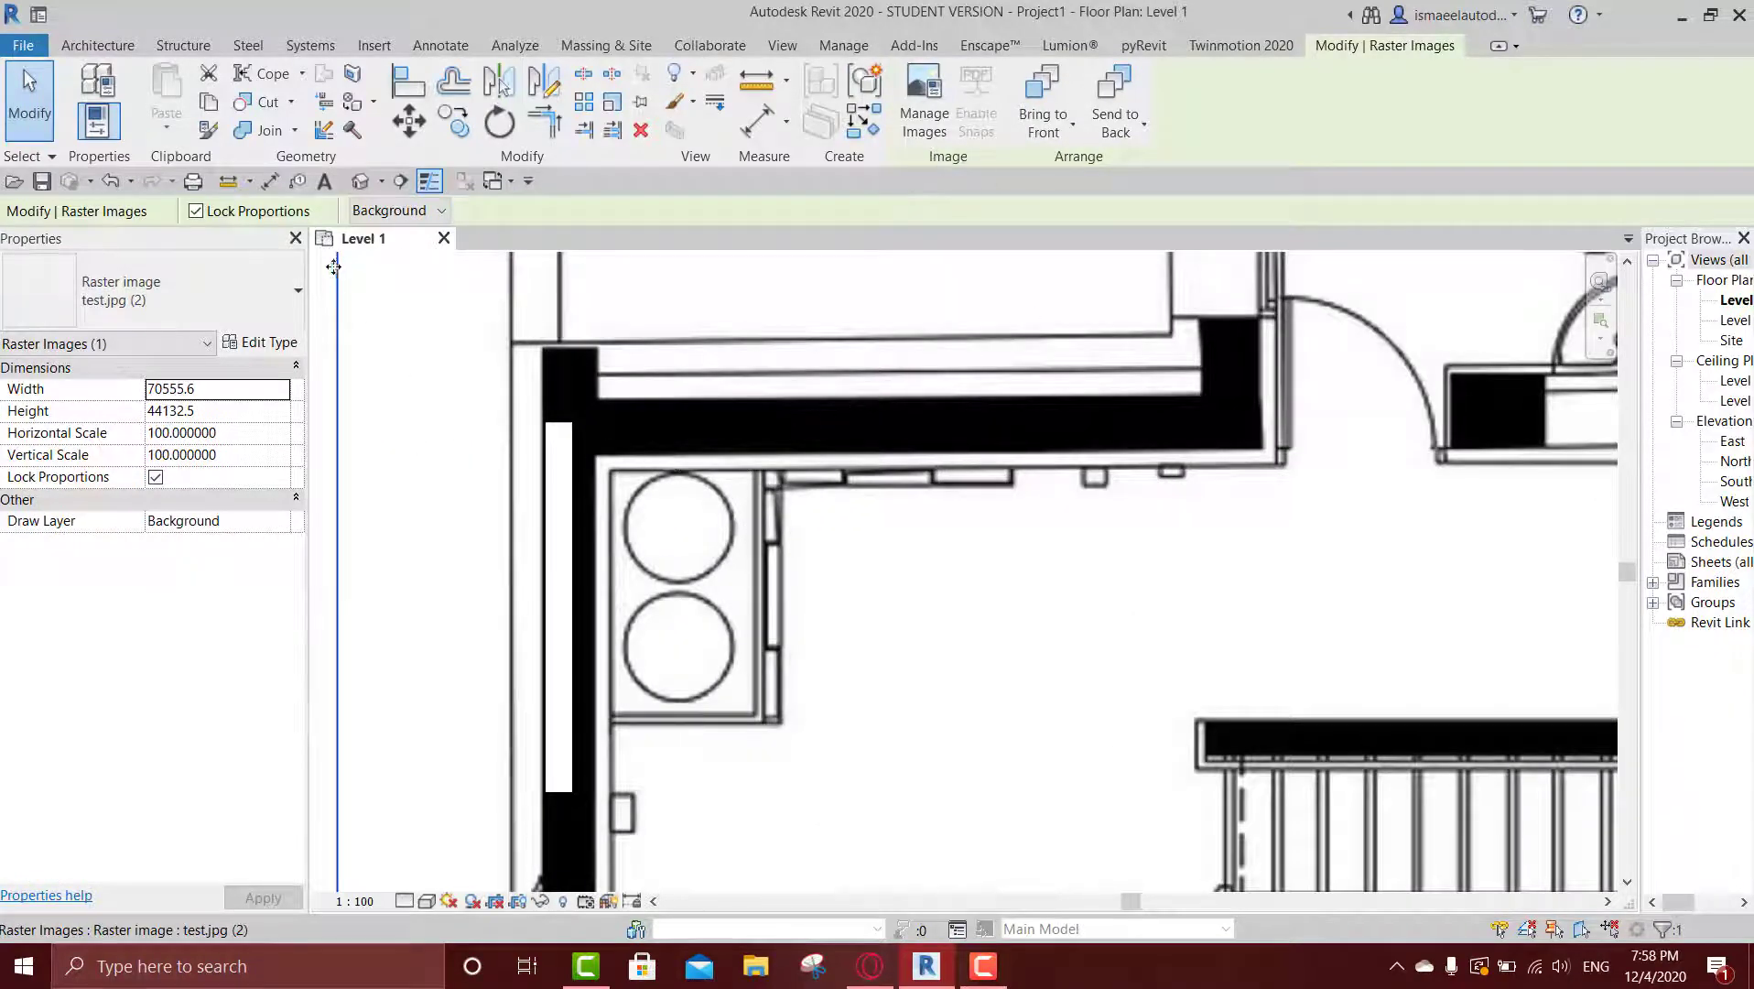
{"action": "left_click", "coordinate": [397, 210]}
{"action": "left_click", "coordinate": [391, 250]}
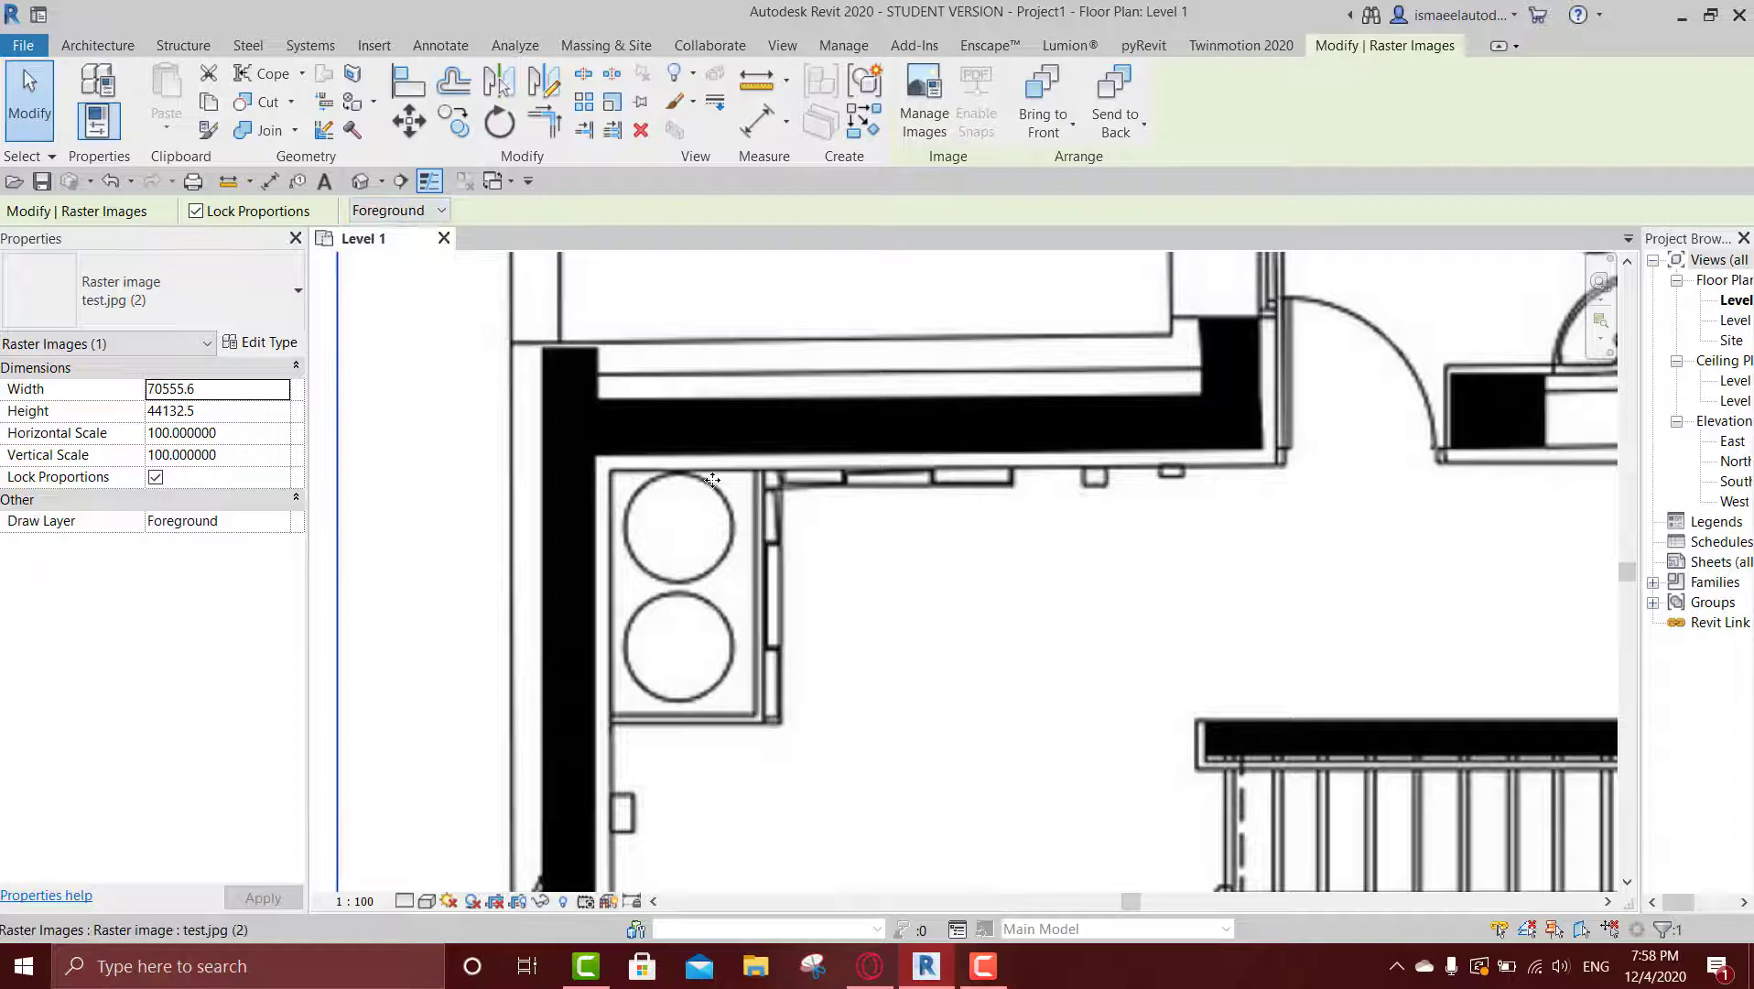
{"action": "left_click", "coordinate": [435, 210]}
{"action": "left_click", "coordinate": [395, 232]}
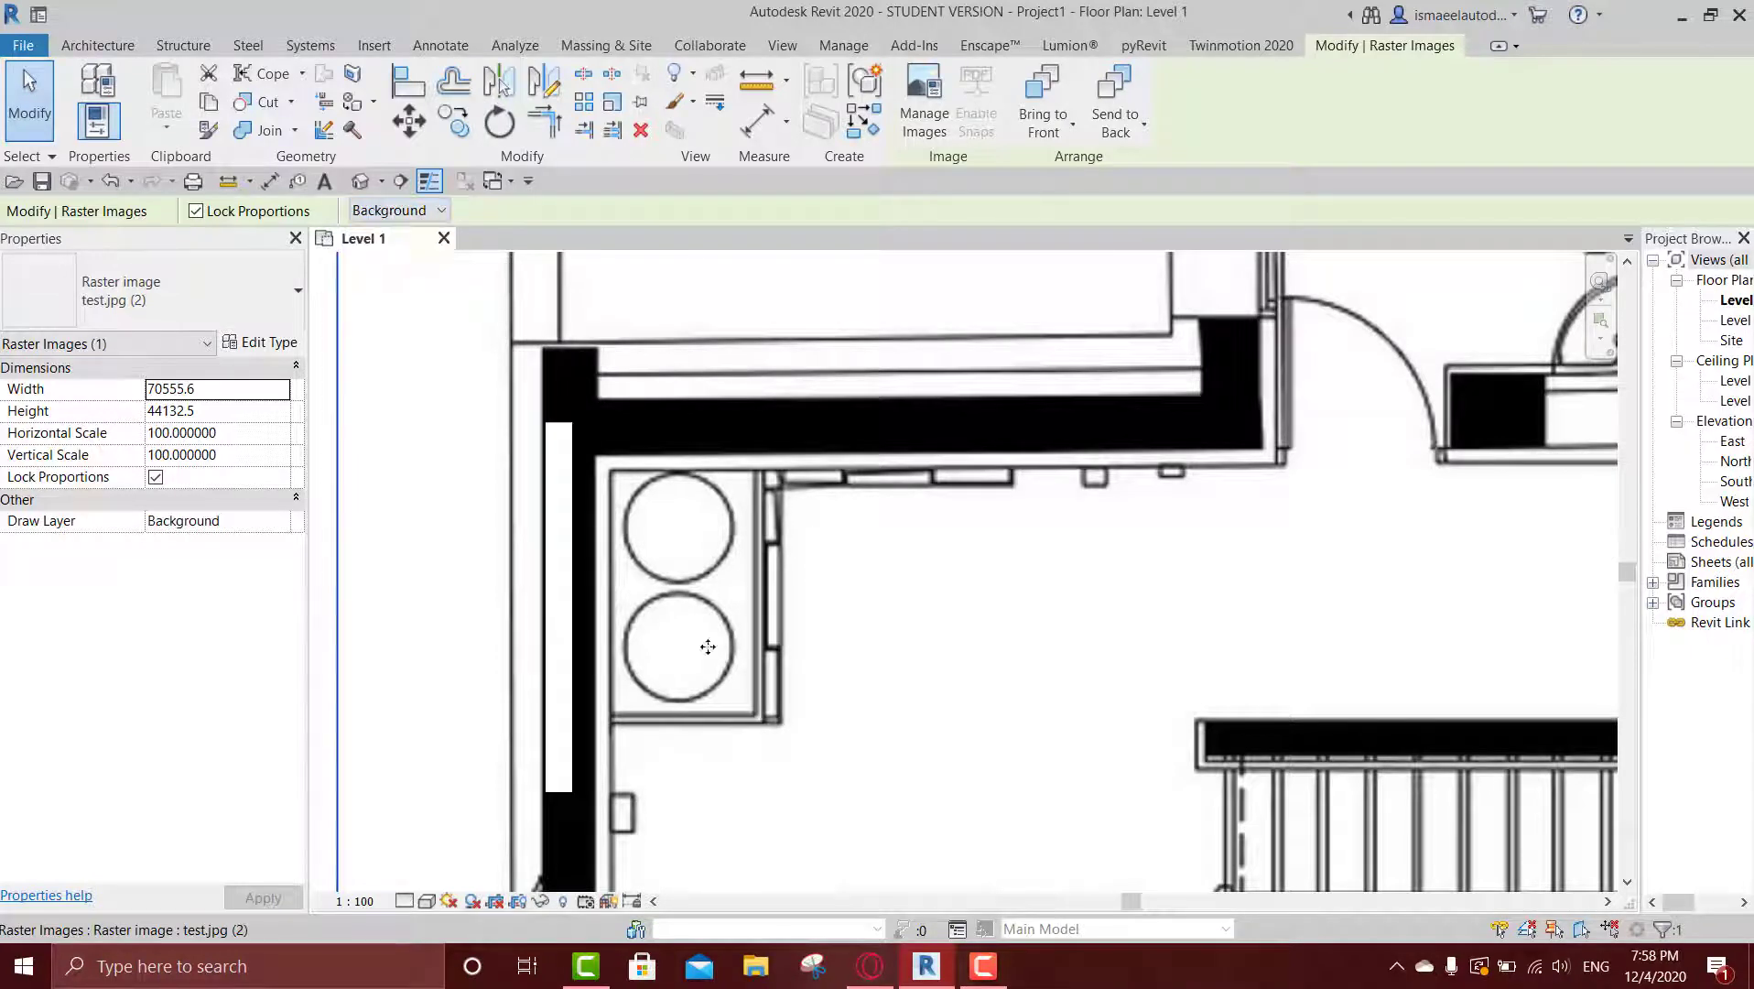
{"action": "scroll", "coordinate": [573, 431], "scroll_direction": "down", "scroll_amount": 2}
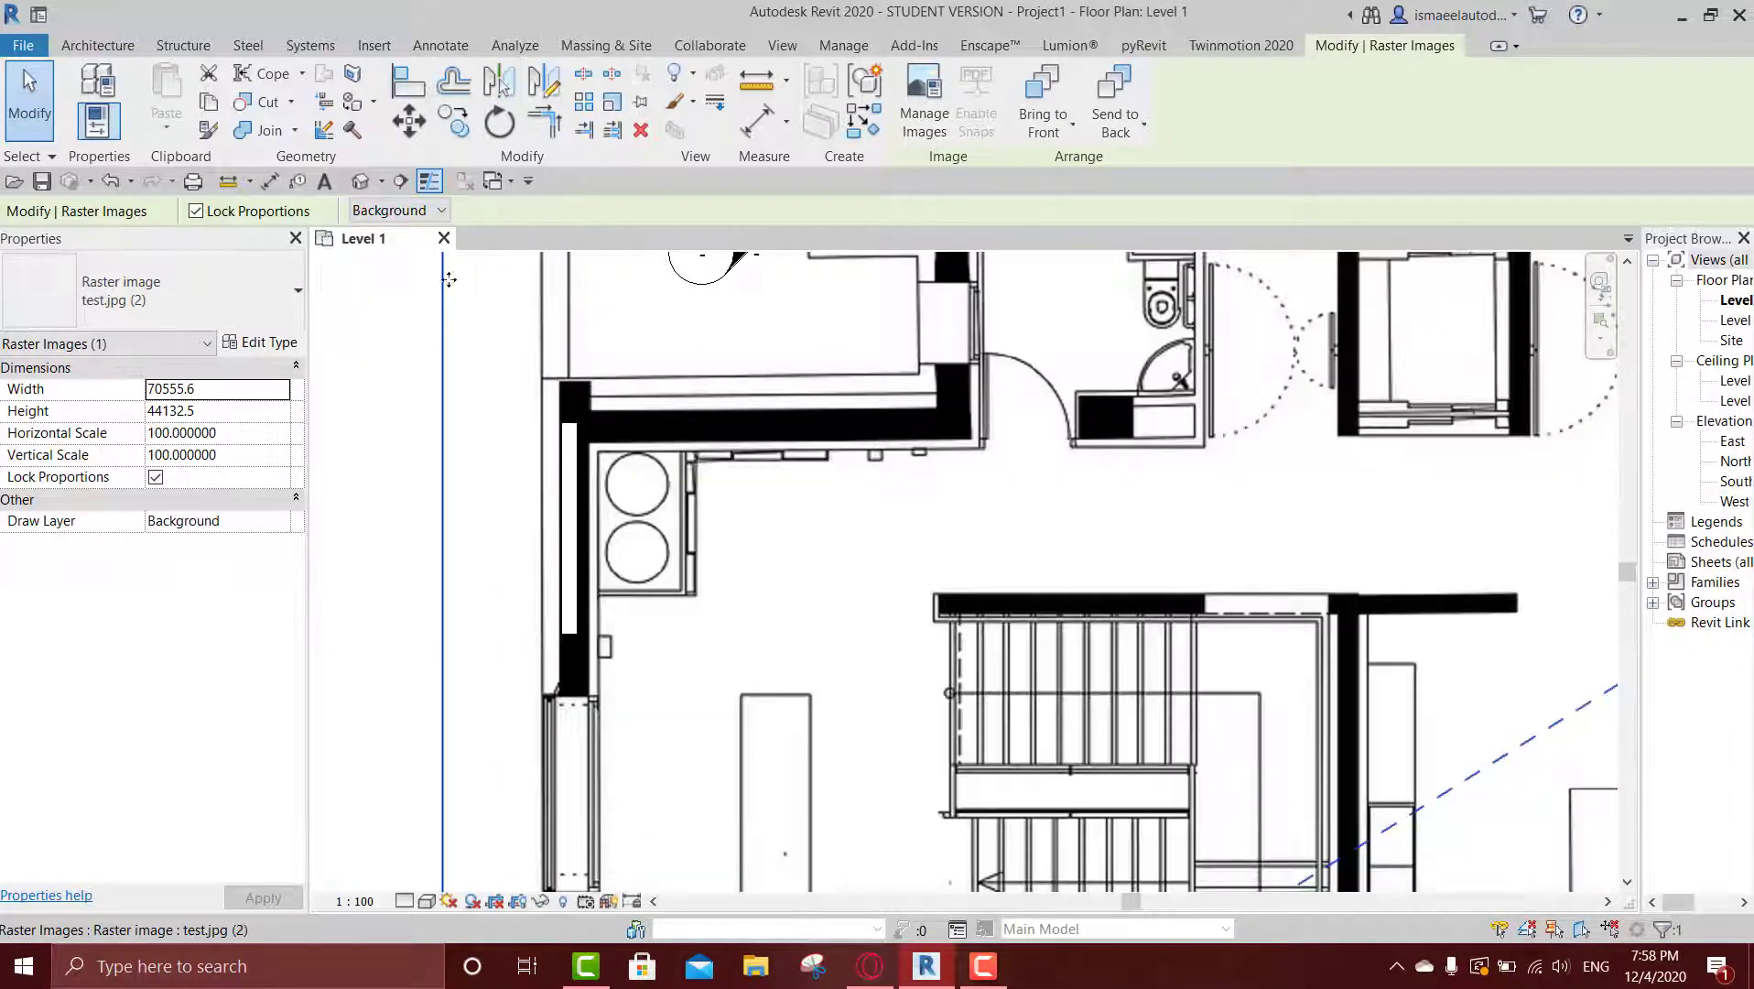
Switch the image to Foreground once more, return it to Background, and reselect it.
{"action": "left_click", "coordinate": [397, 210]}
{"action": "left_click", "coordinate": [391, 251]}
{"action": "scroll", "coordinate": [647, 505], "scroll_direction": "up", "scroll_amount": 2}
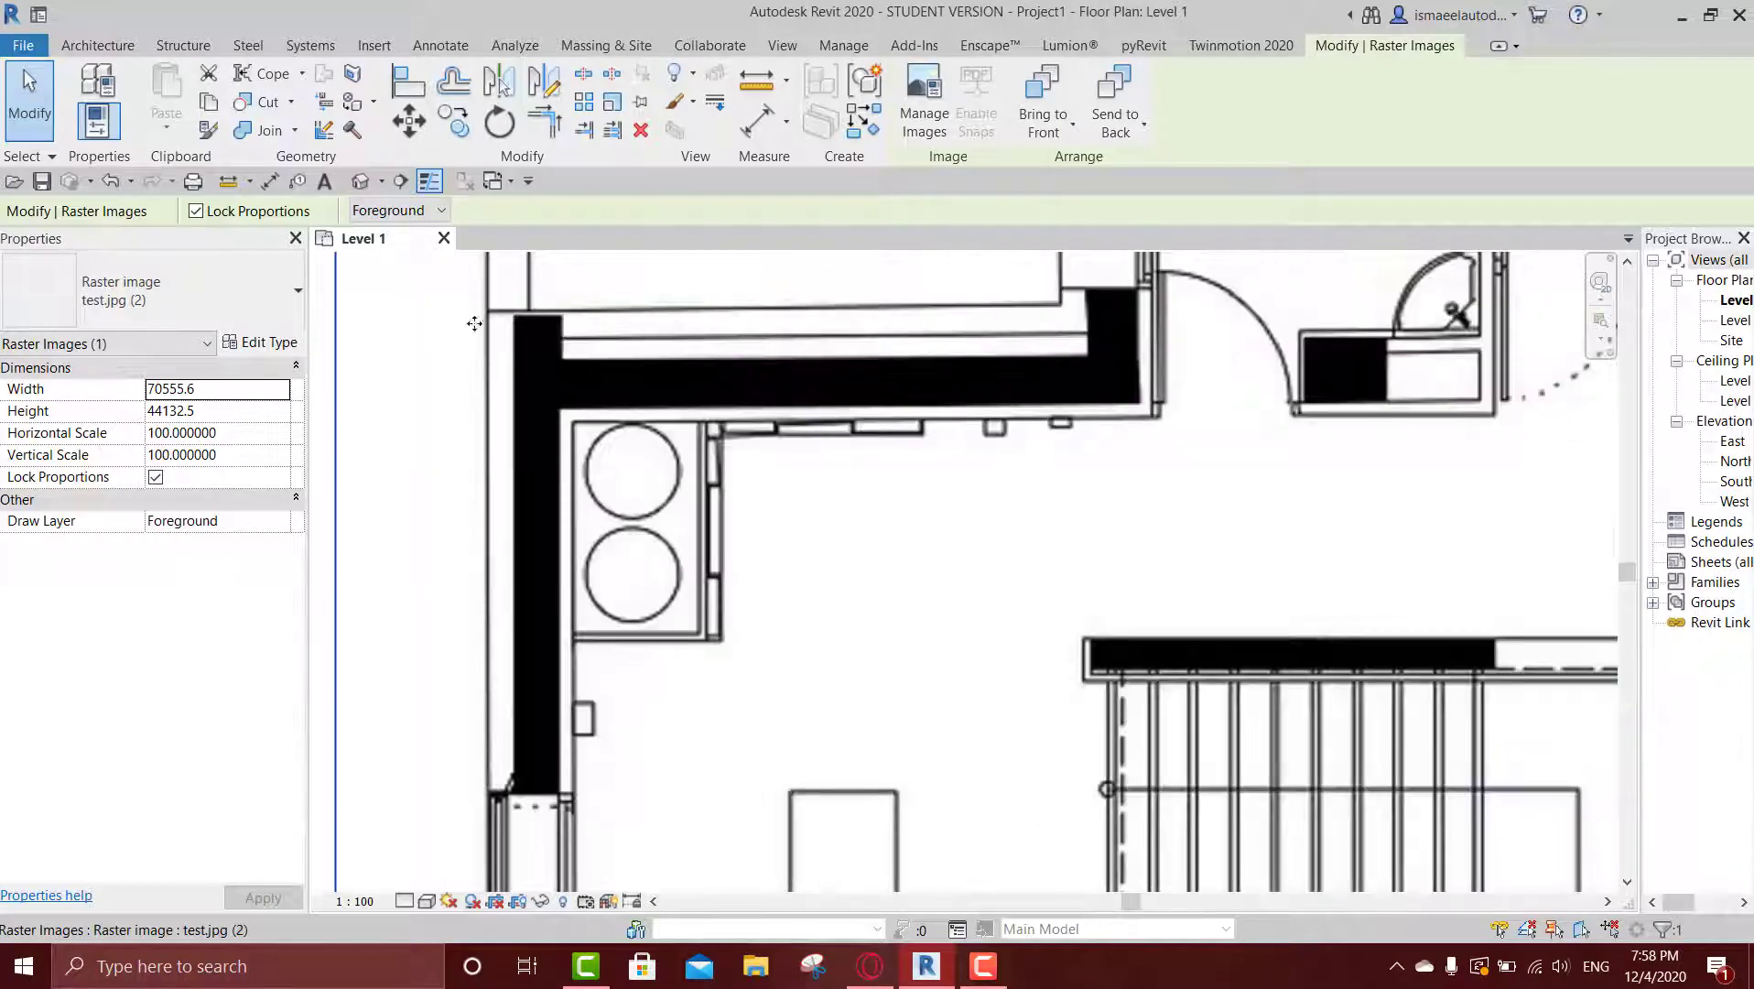
{"action": "left_click", "coordinate": [408, 210]}
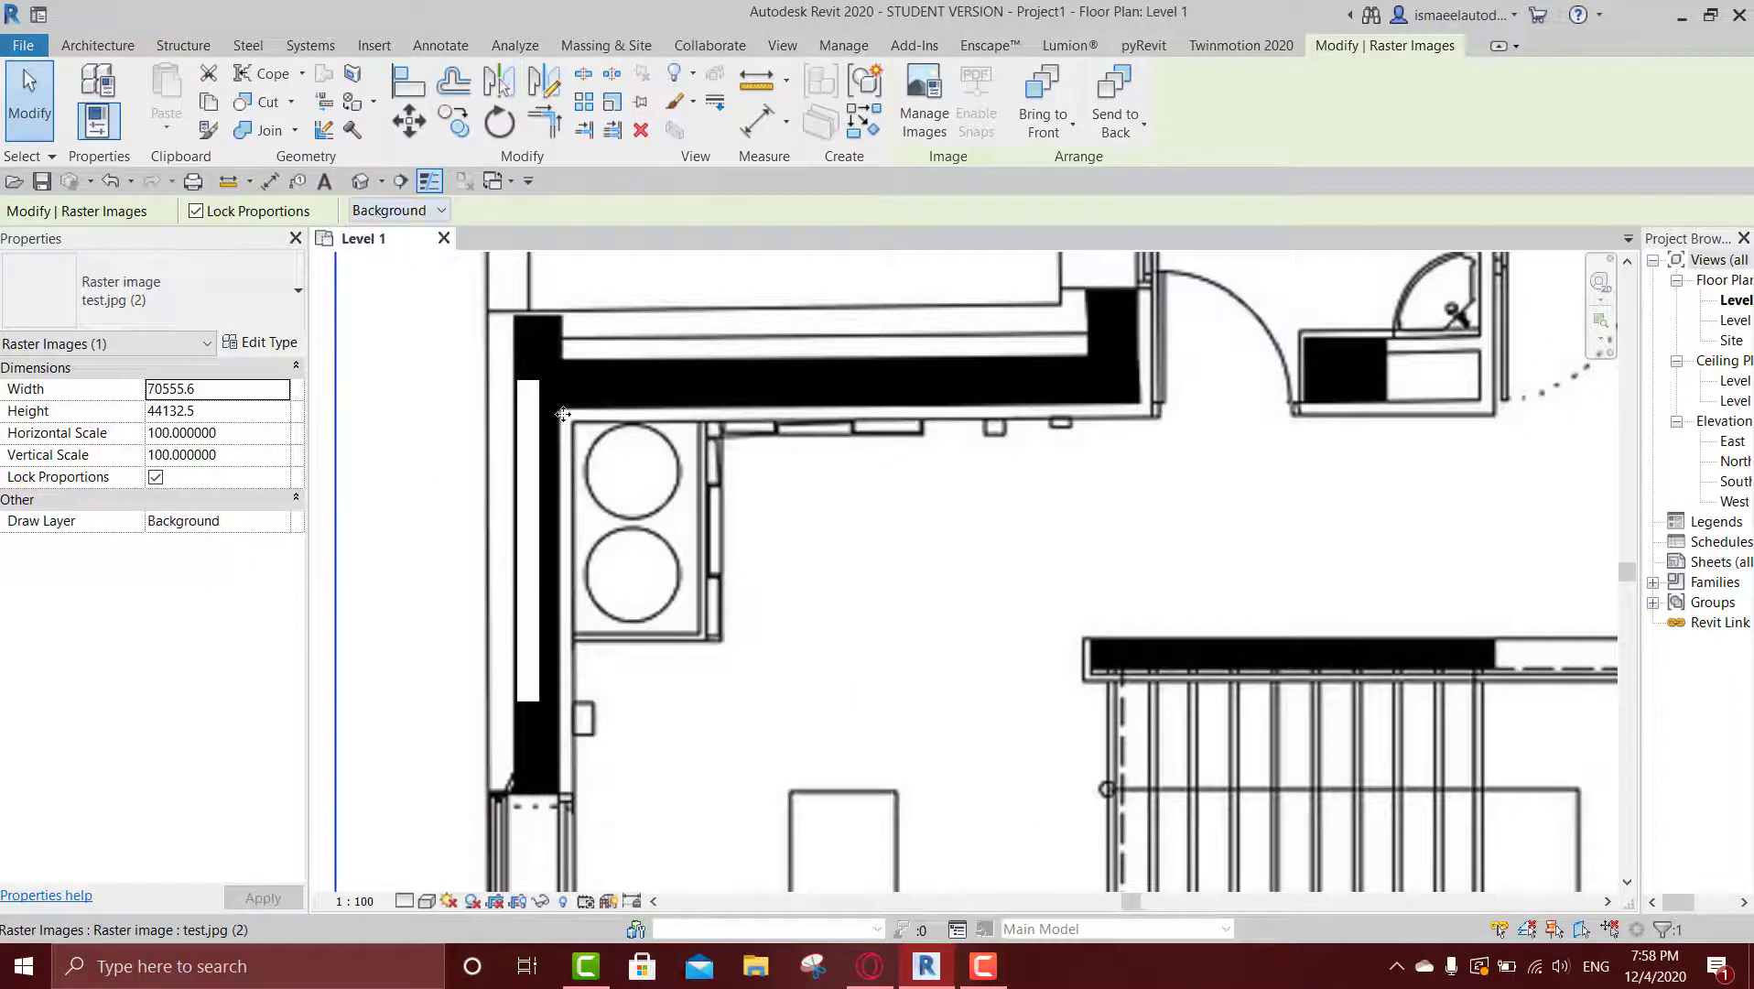
{"action": "scroll", "coordinate": [562, 413], "scroll_direction": "down", "scroll_amount": 2}
{"action": "key", "text": "Escape"}
{"action": "scroll", "coordinate": [590, 480], "scroll_direction": "down", "scroll_amount": 1}
{"action": "scroll", "coordinate": [601, 506], "scroll_direction": "down", "scroll_amount": 1}
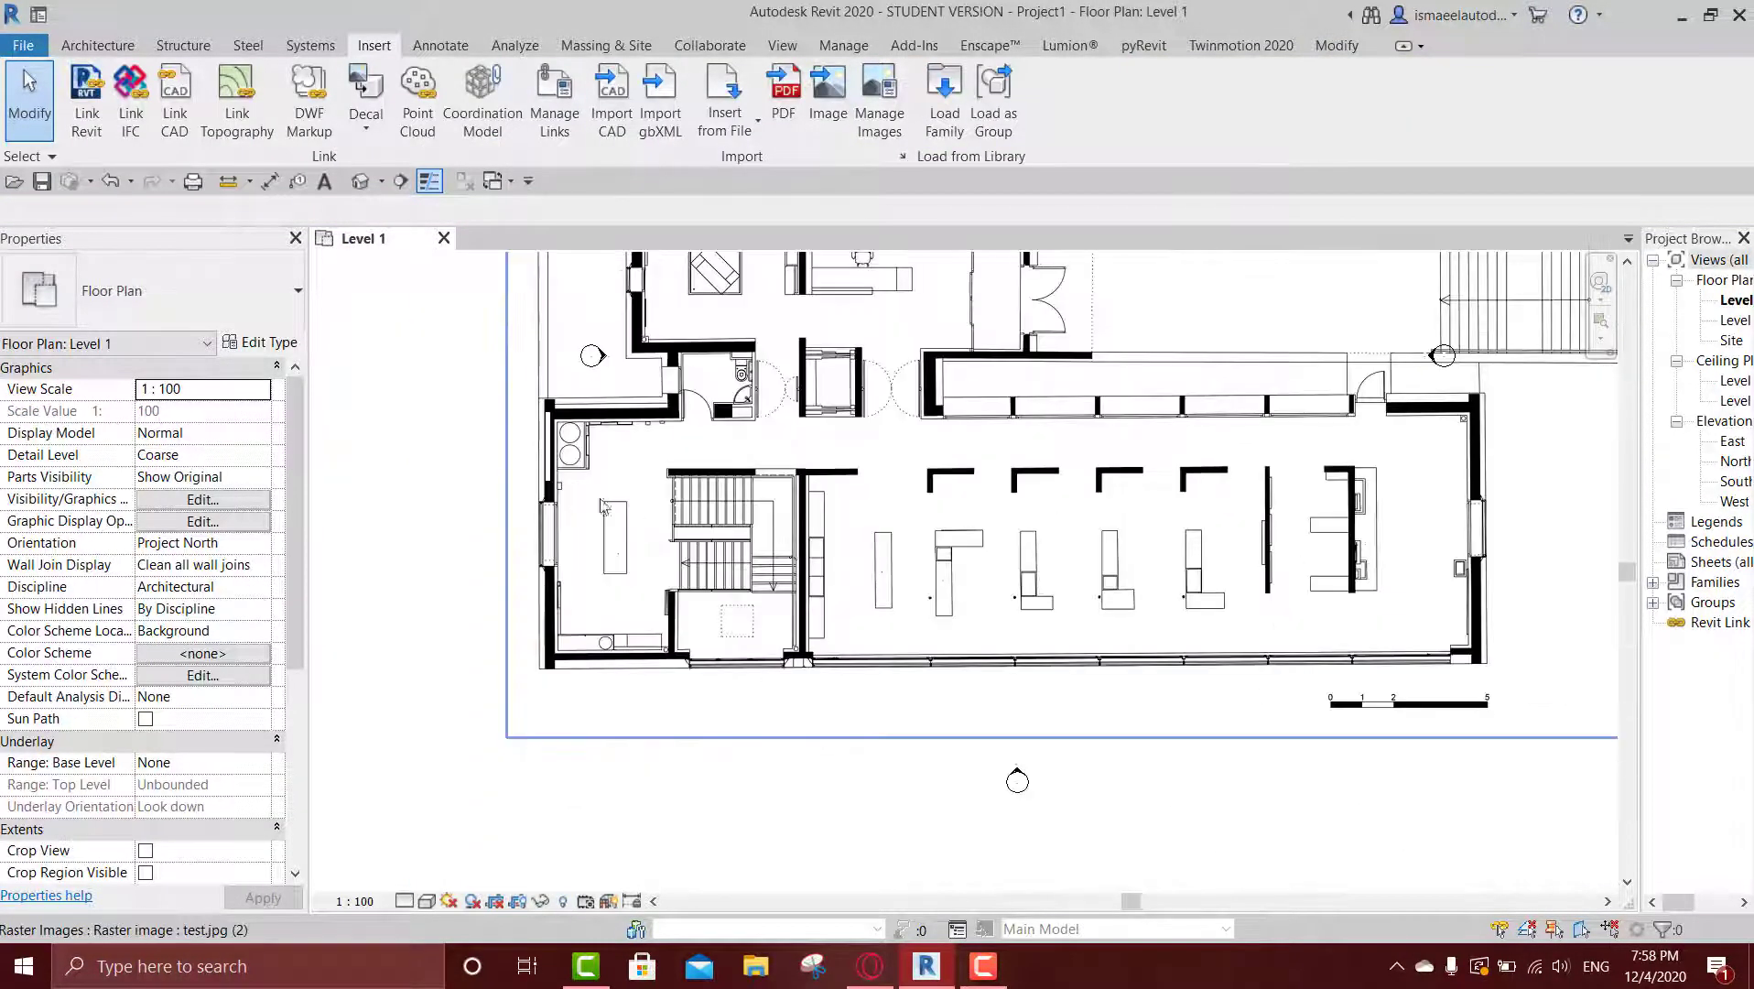
{"action": "scroll", "coordinate": [846, 533], "scroll_direction": "down", "scroll_amount": 2}
{"action": "left_click", "coordinate": [908, 455]}
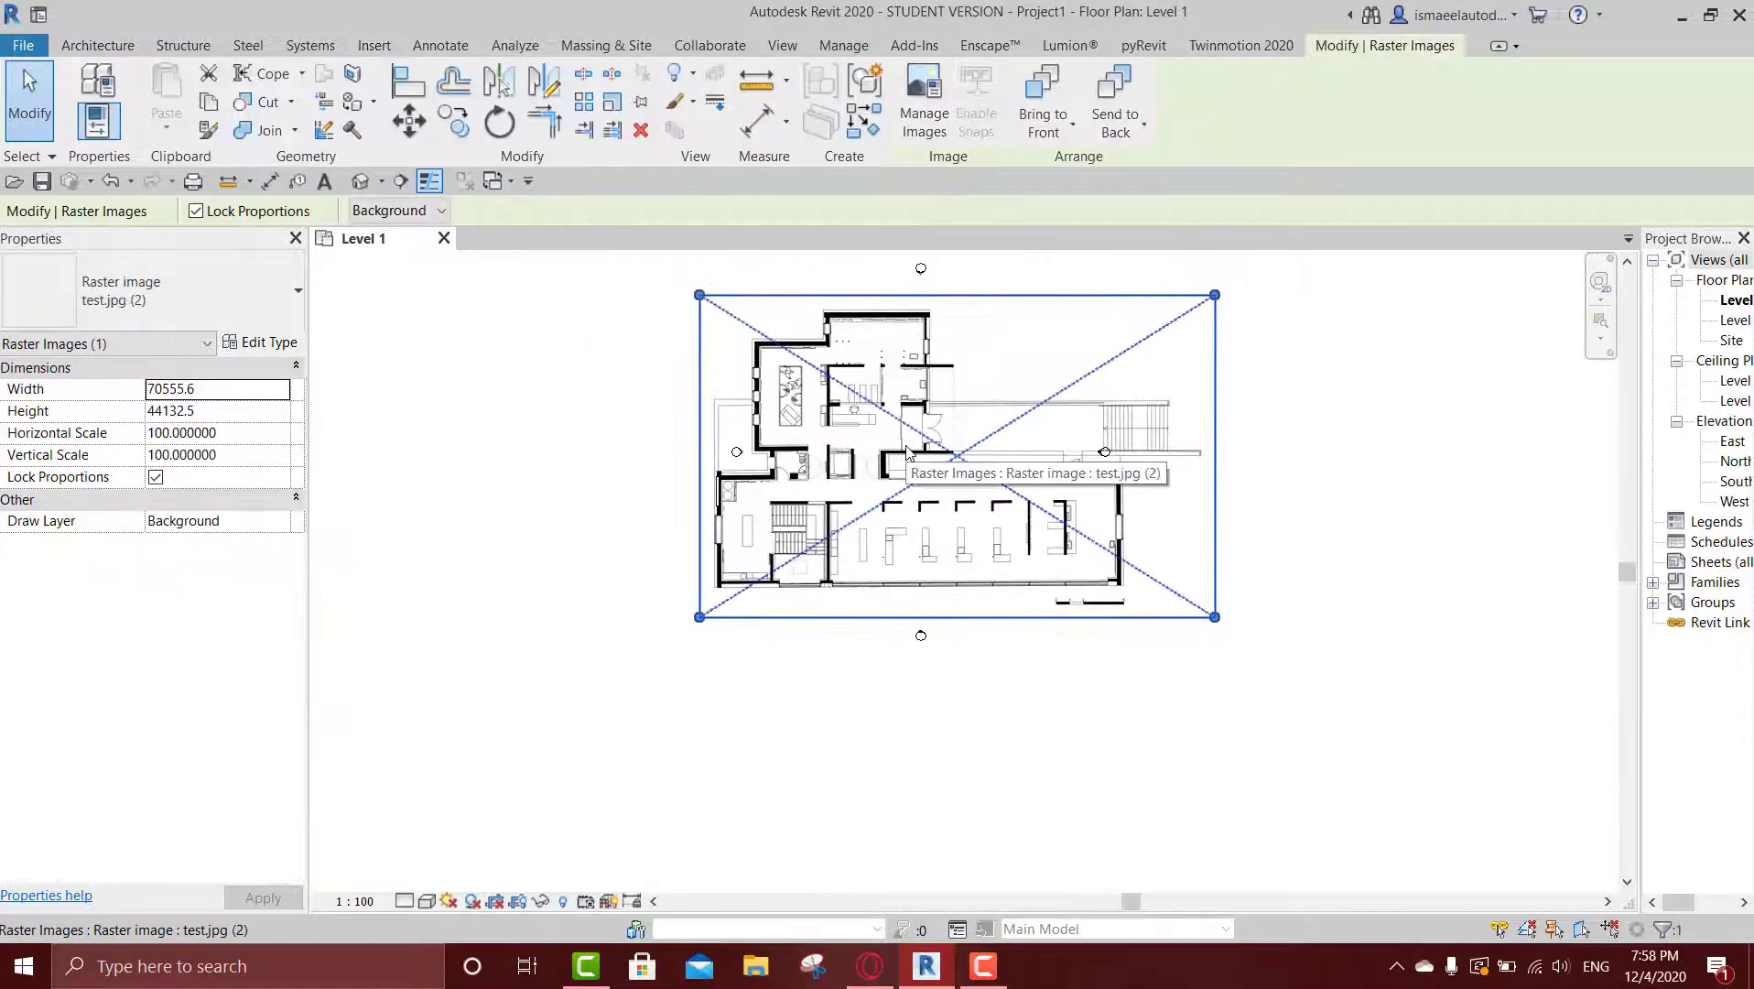
Delete the floor-plan image and the short leftover wall, then recentre the plan.
{"action": "key", "text": "Delete"}
{"action": "left_click", "coordinate": [734, 496]}
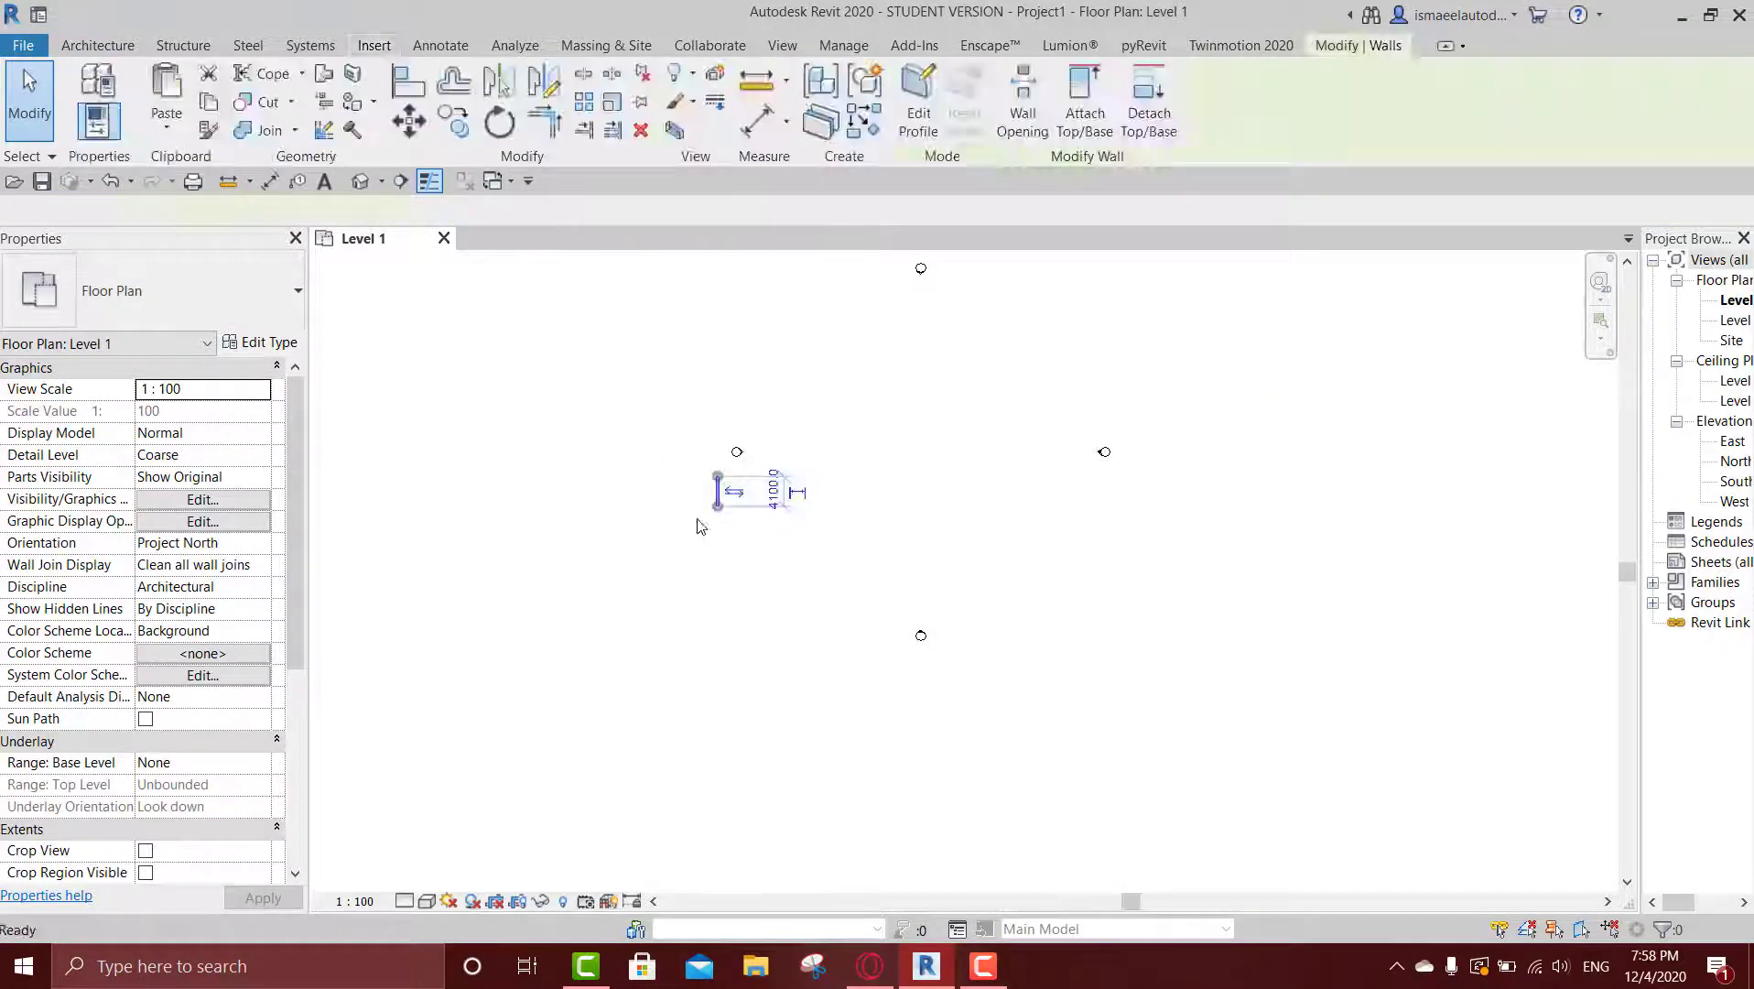
{"action": "key", "text": "Delete"}
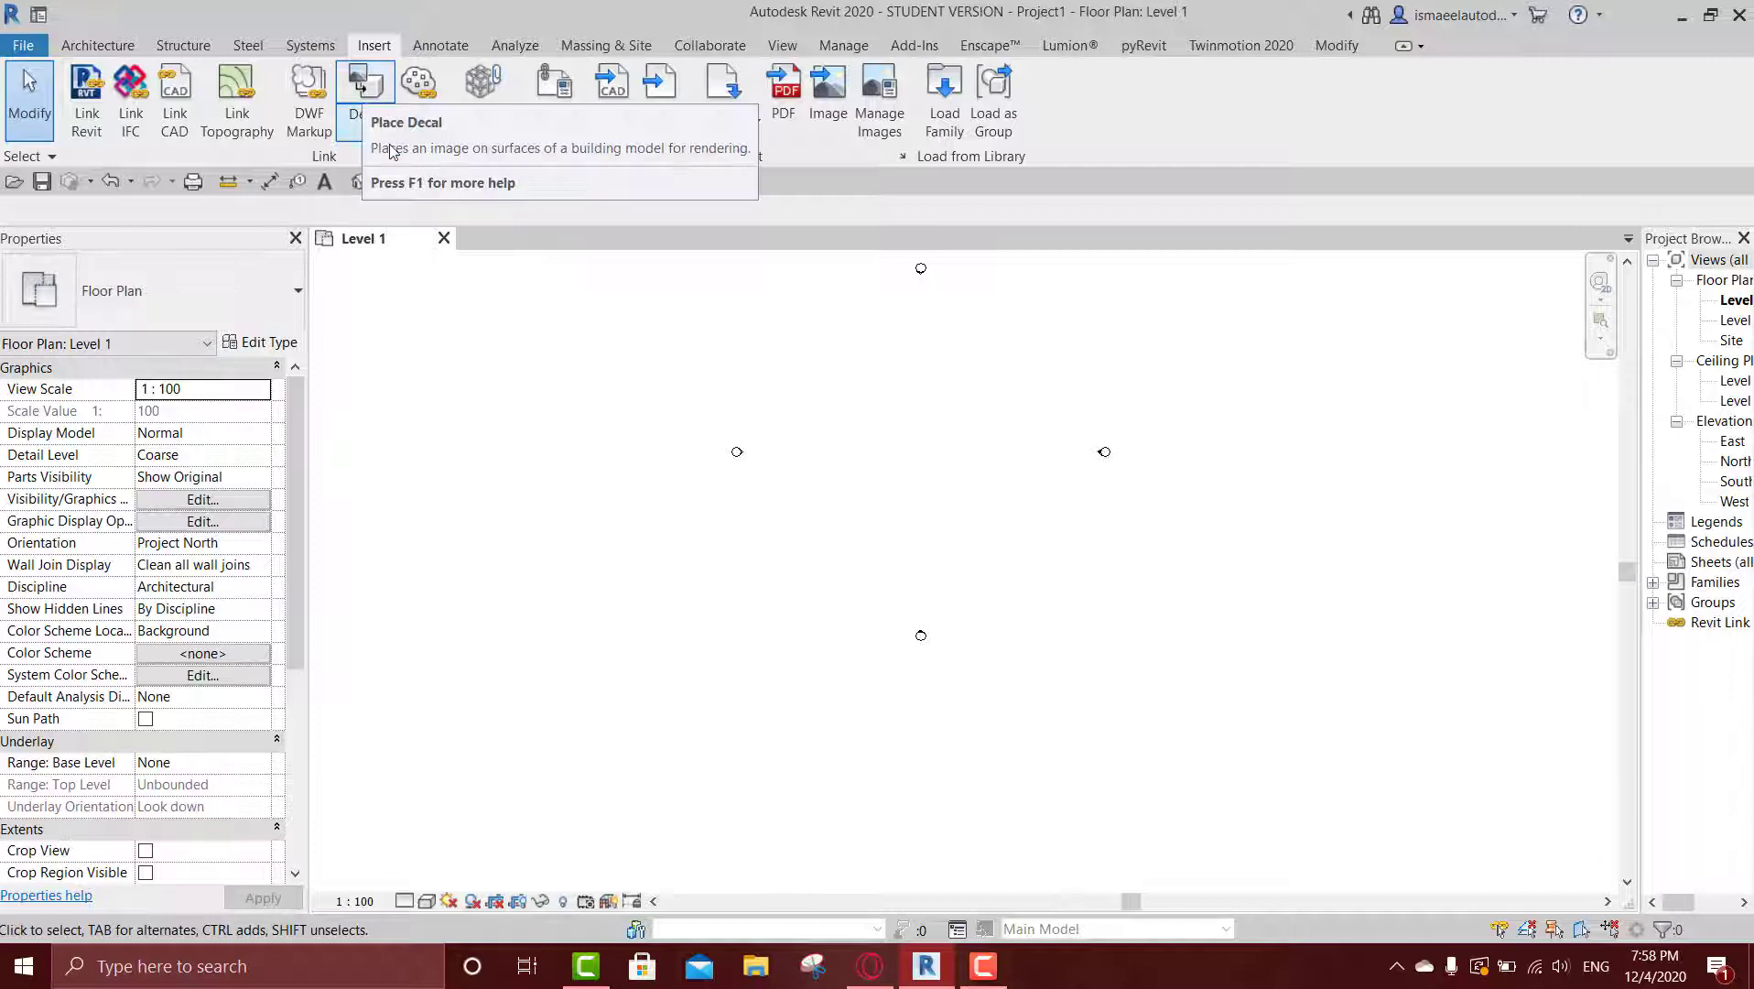
{"action": "middle_click_drag", "start_coordinate": [935, 457], "coordinate": [852, 489]}
{"action": "scroll", "coordinate": [852, 489], "scroll_direction": "up", "scroll_amount": 2}
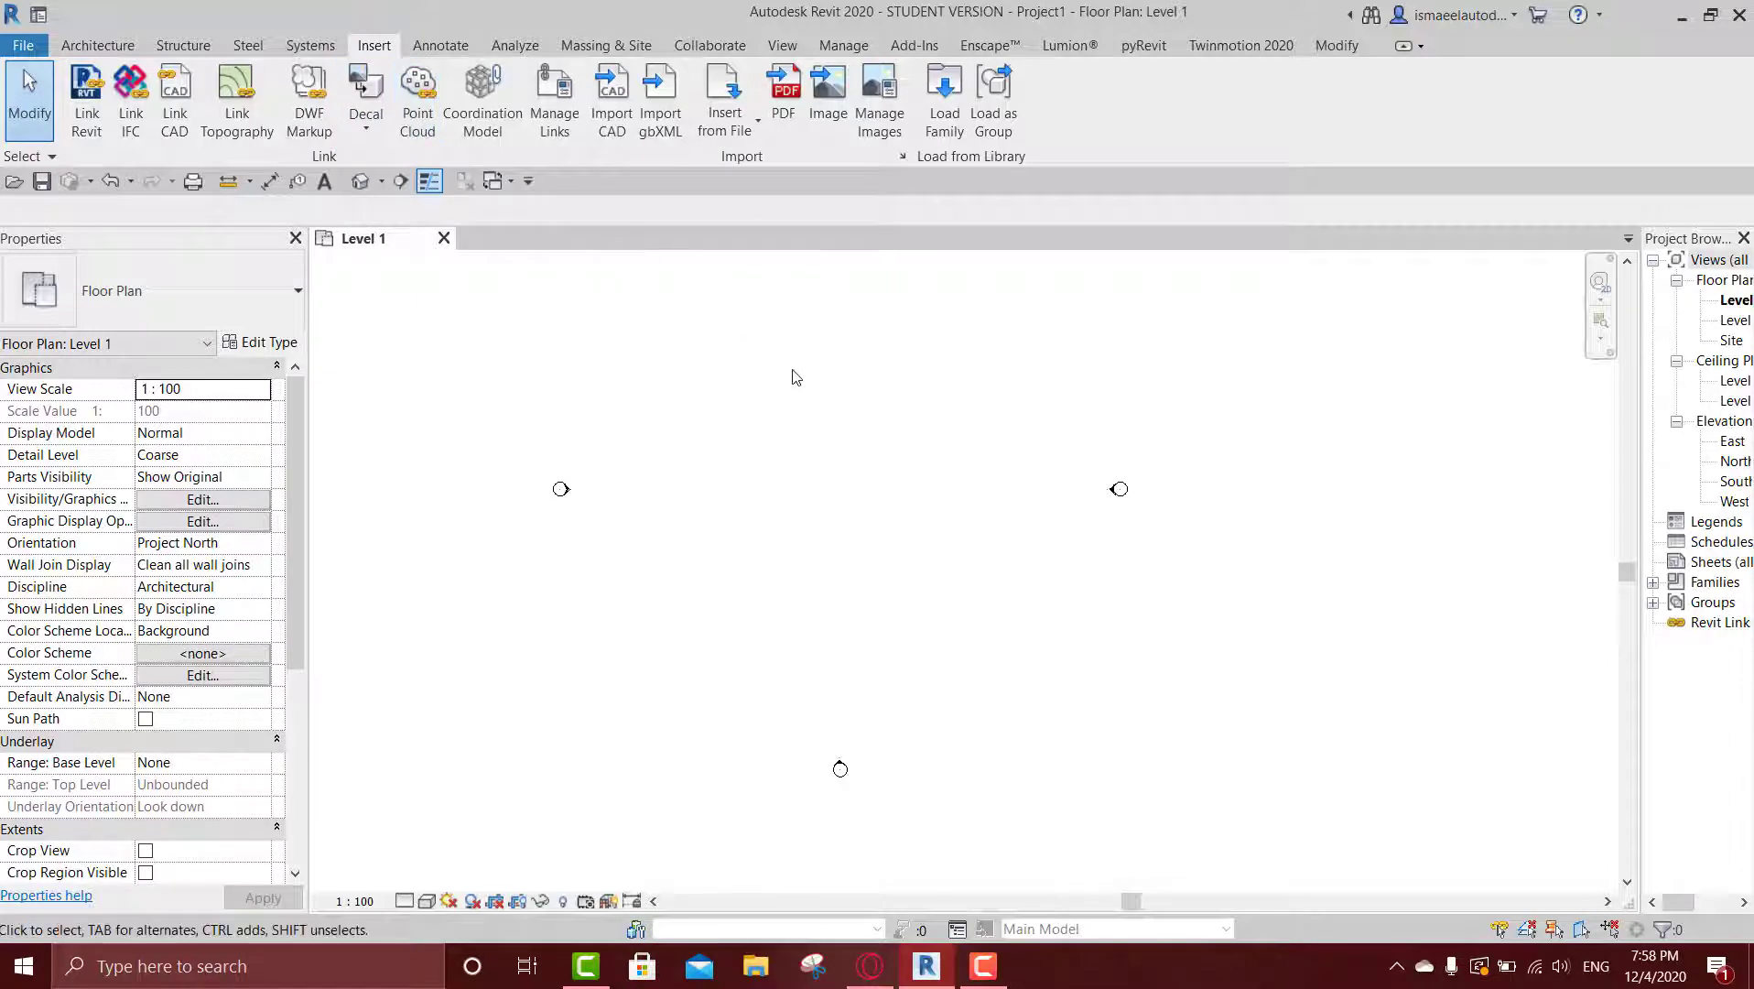
Sketch a Generic 150mm rectangular floor, 36000 by 28000, with the FL shortcut.
{"action": "key", "text": "f"}
{"action": "key", "text": "l"}
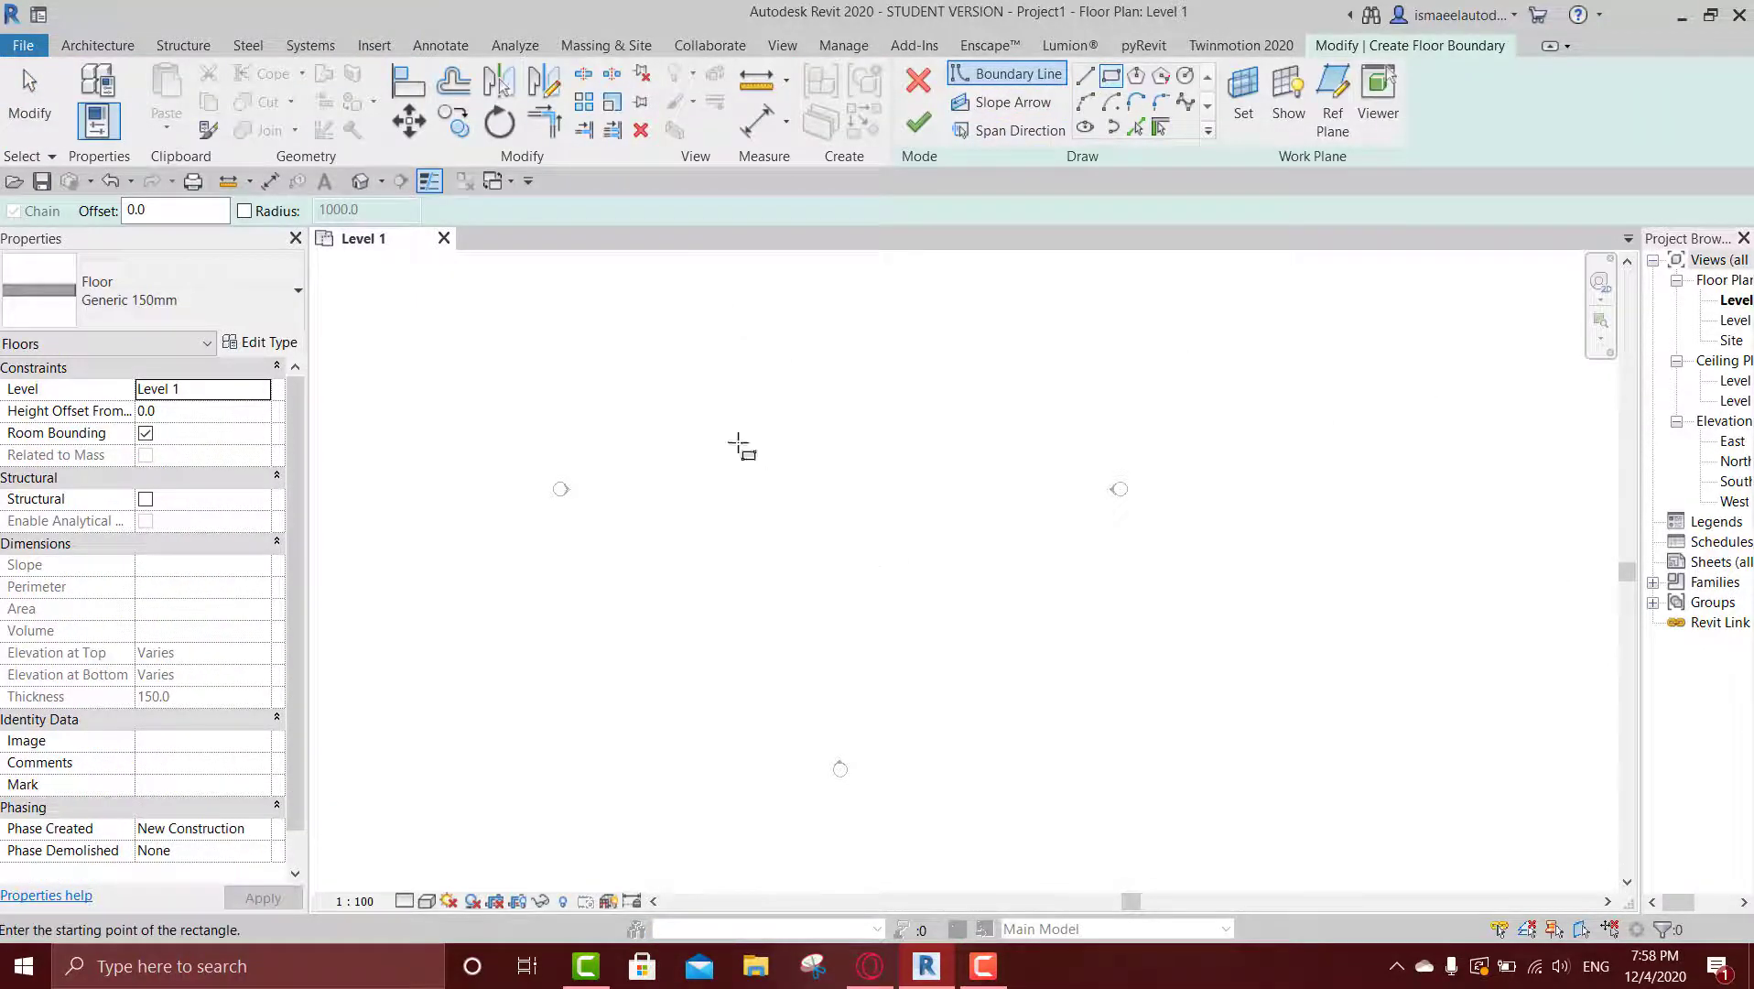
{"action": "left_click", "coordinate": [668, 366]}
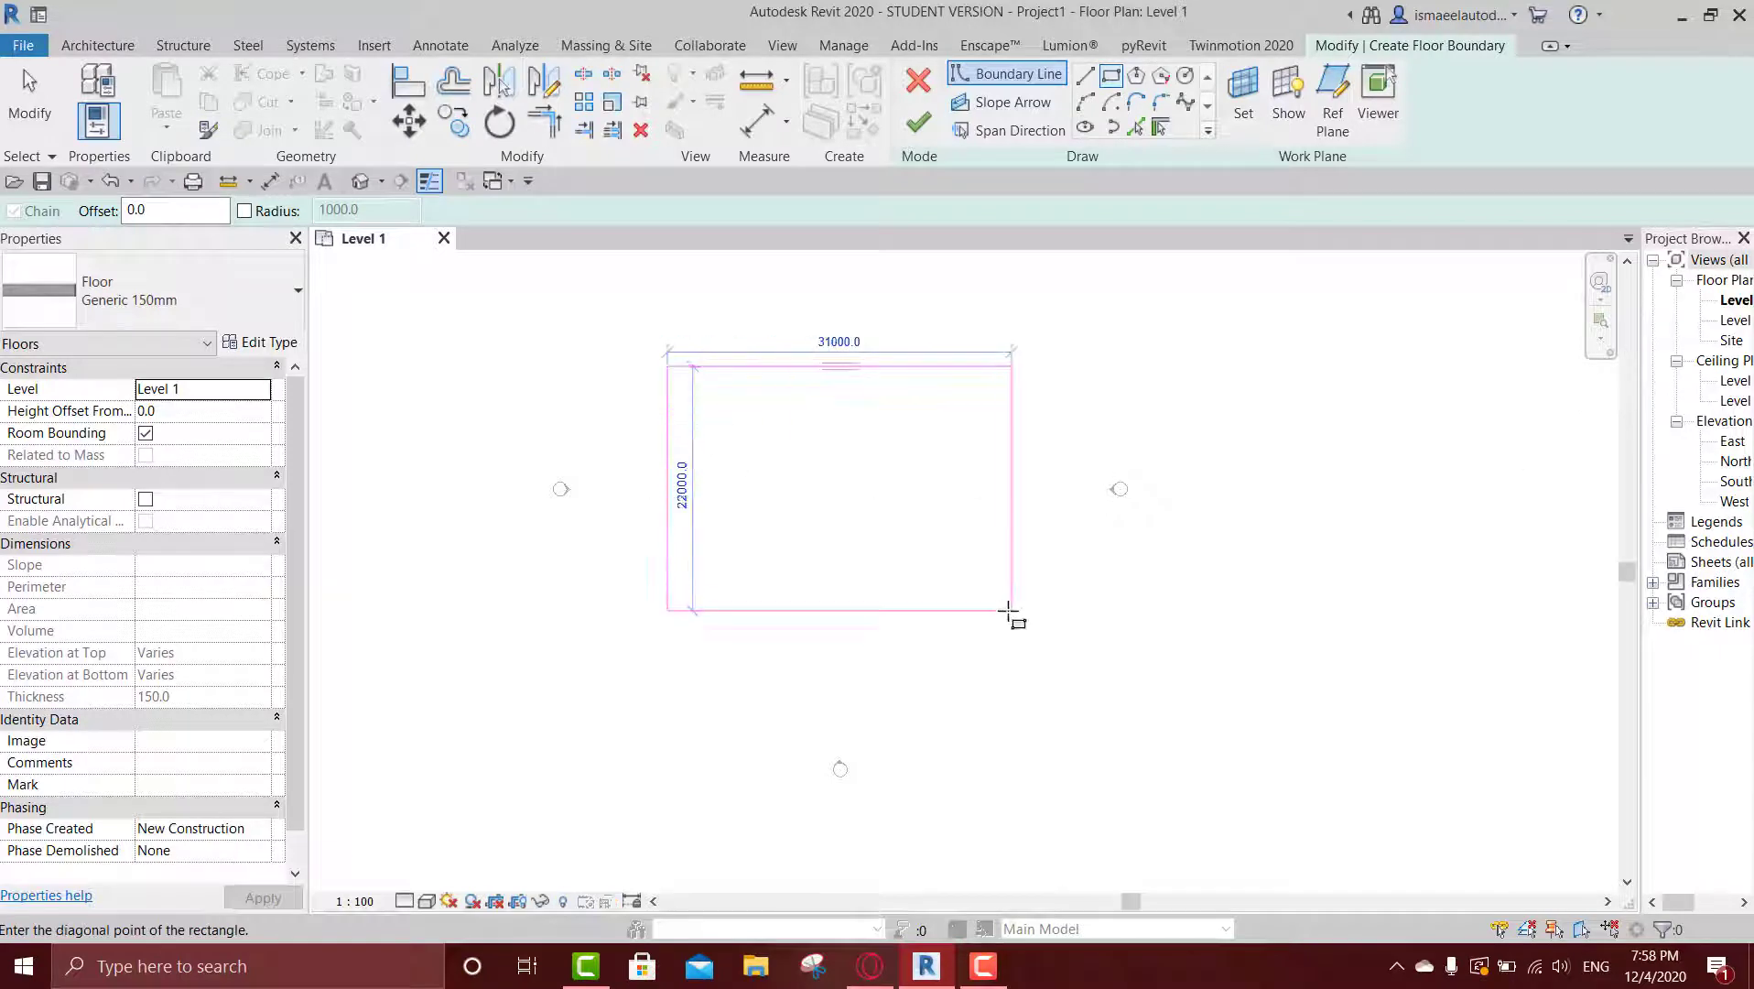
{"action": "left_click", "coordinate": [1067, 675]}
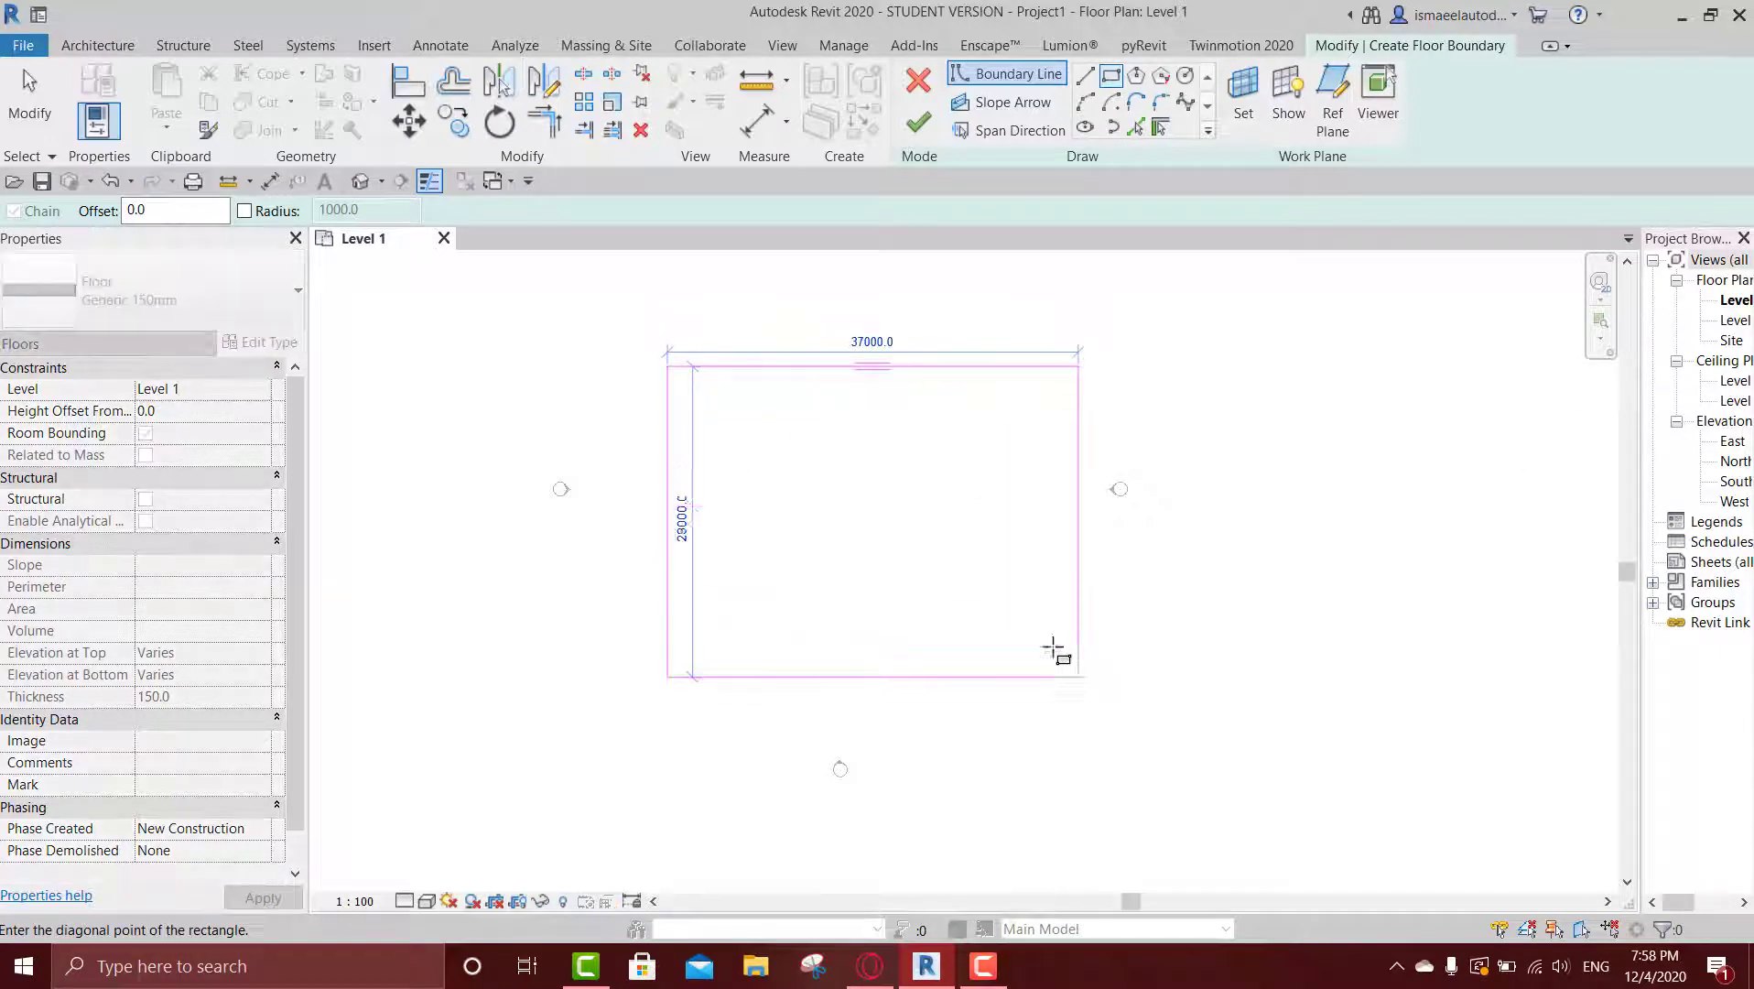
{"action": "left_click", "coordinate": [918, 123]}
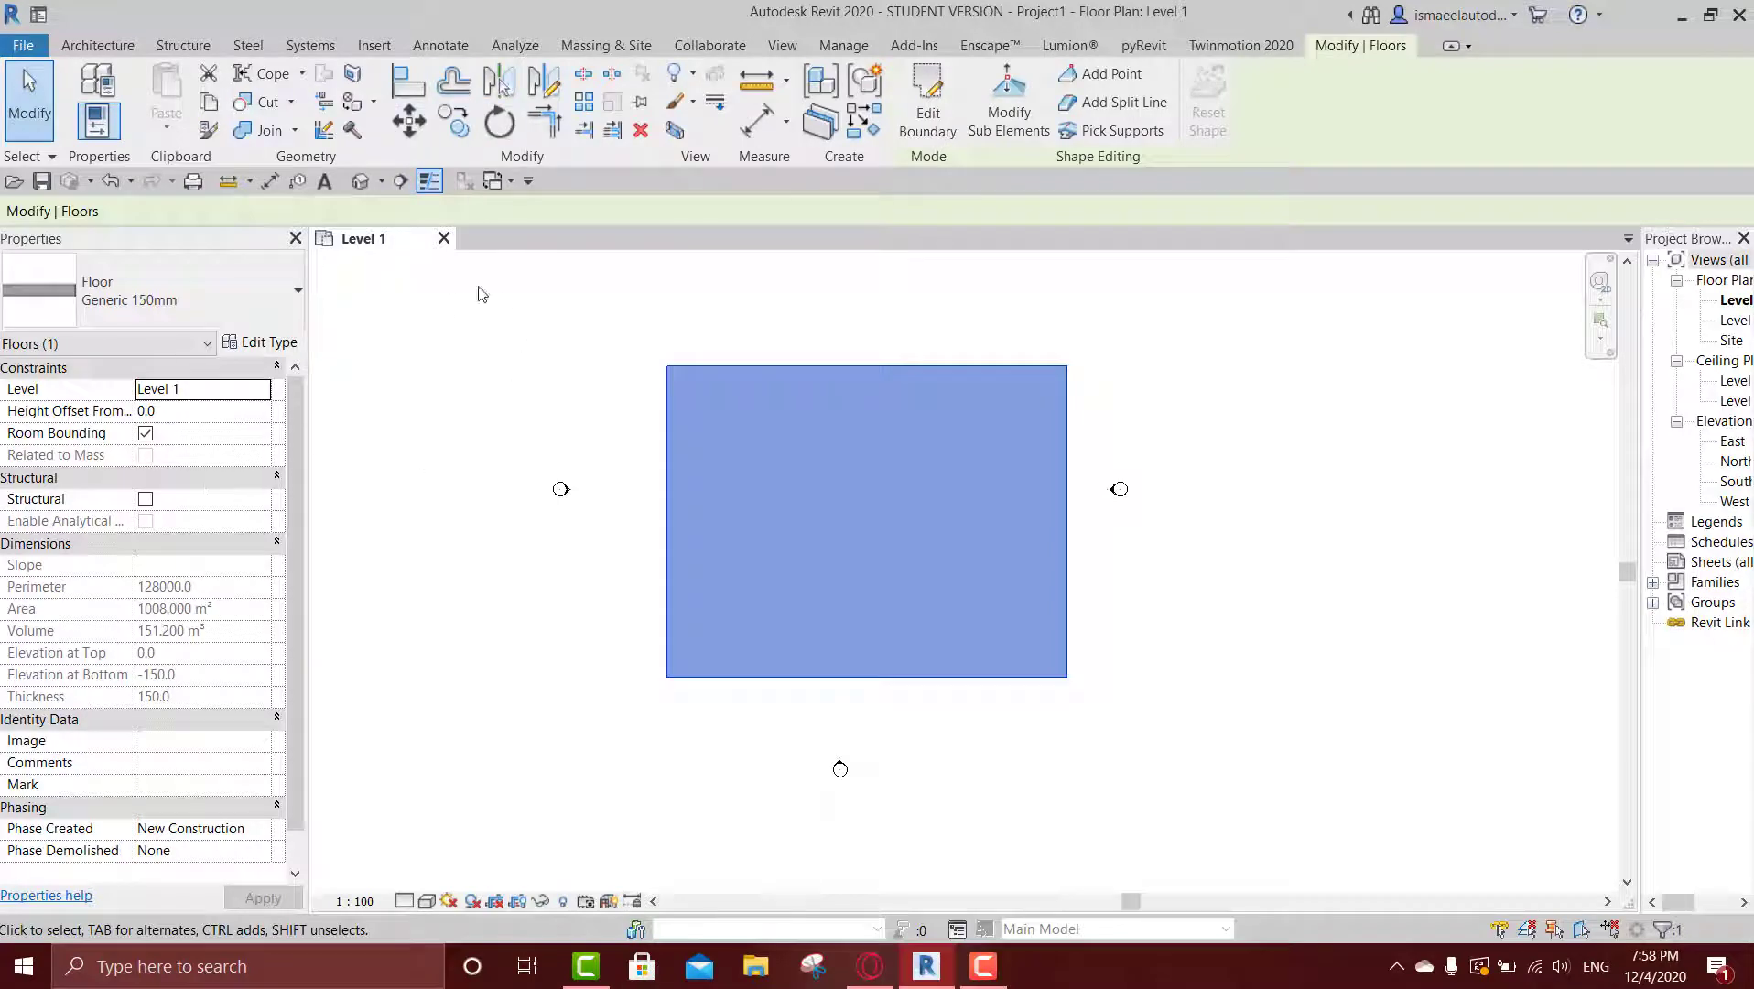
{"action": "key", "text": "Escape"}
{"action": "type", "text": "sc"}
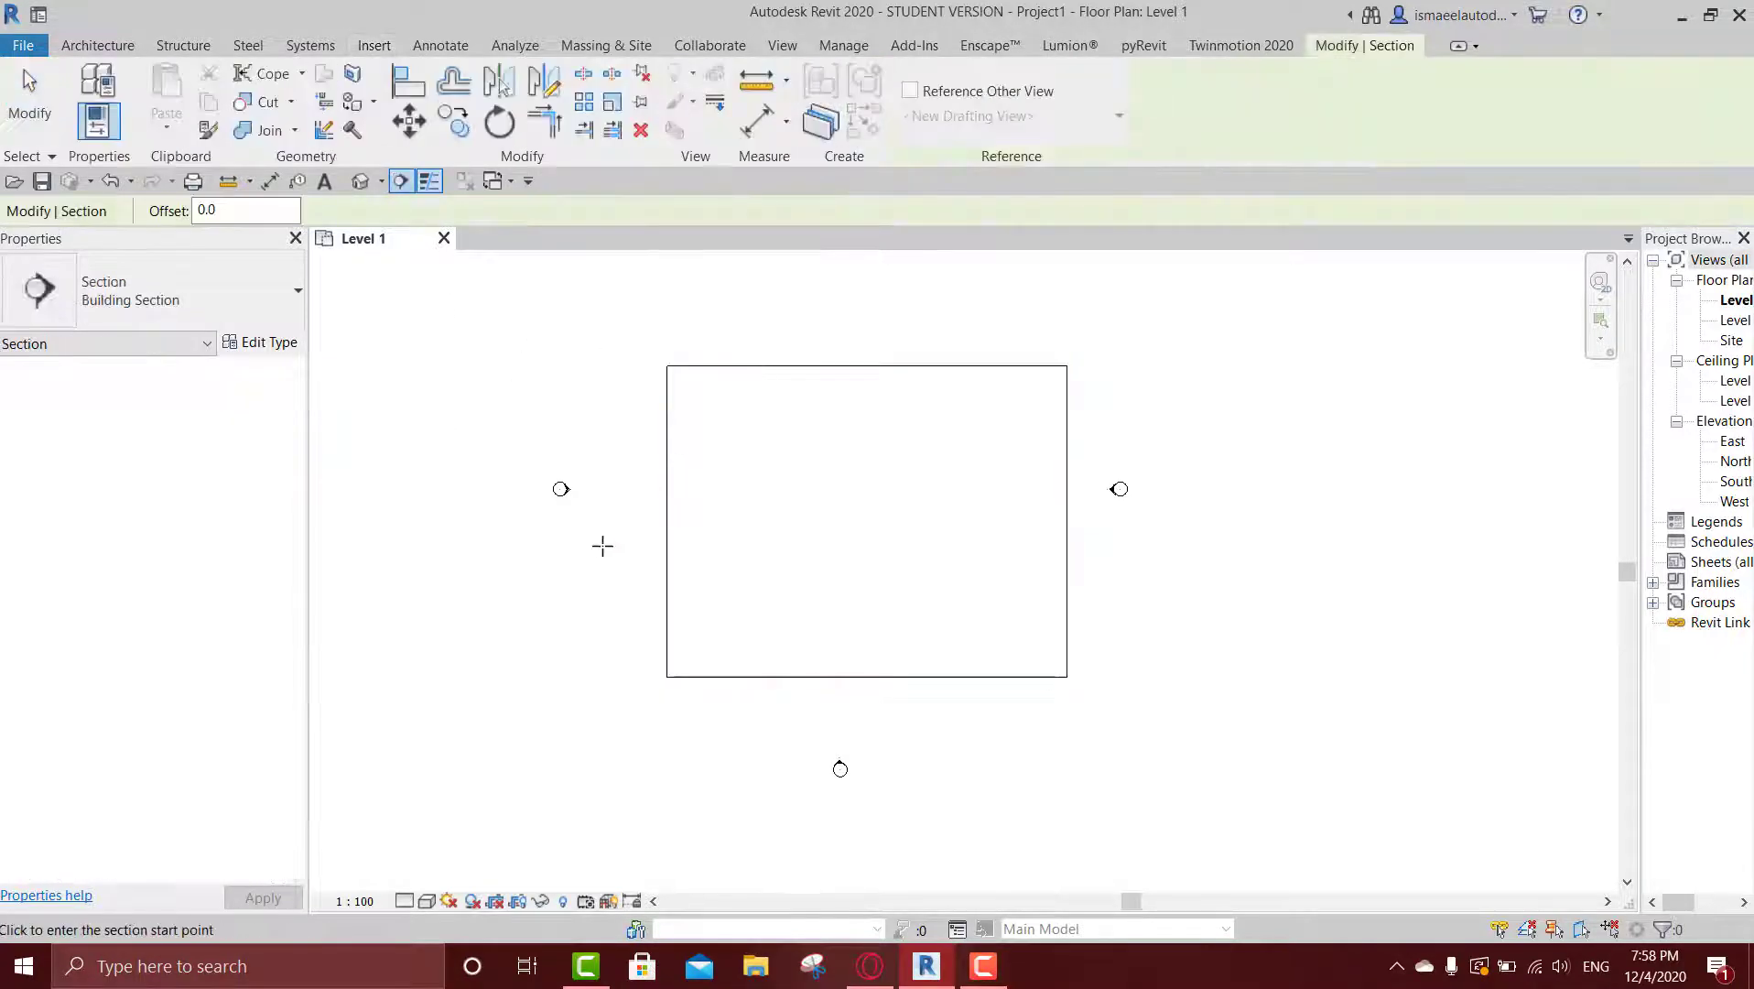
Cut a section line across the floor and open the Section 1 view.
{"action": "left_click", "coordinate": [602, 545]}
{"action": "left_click", "coordinate": [1258, 540]}
{"action": "key", "text": "Escape"}
{"action": "double_click", "coordinate": [588, 539]}
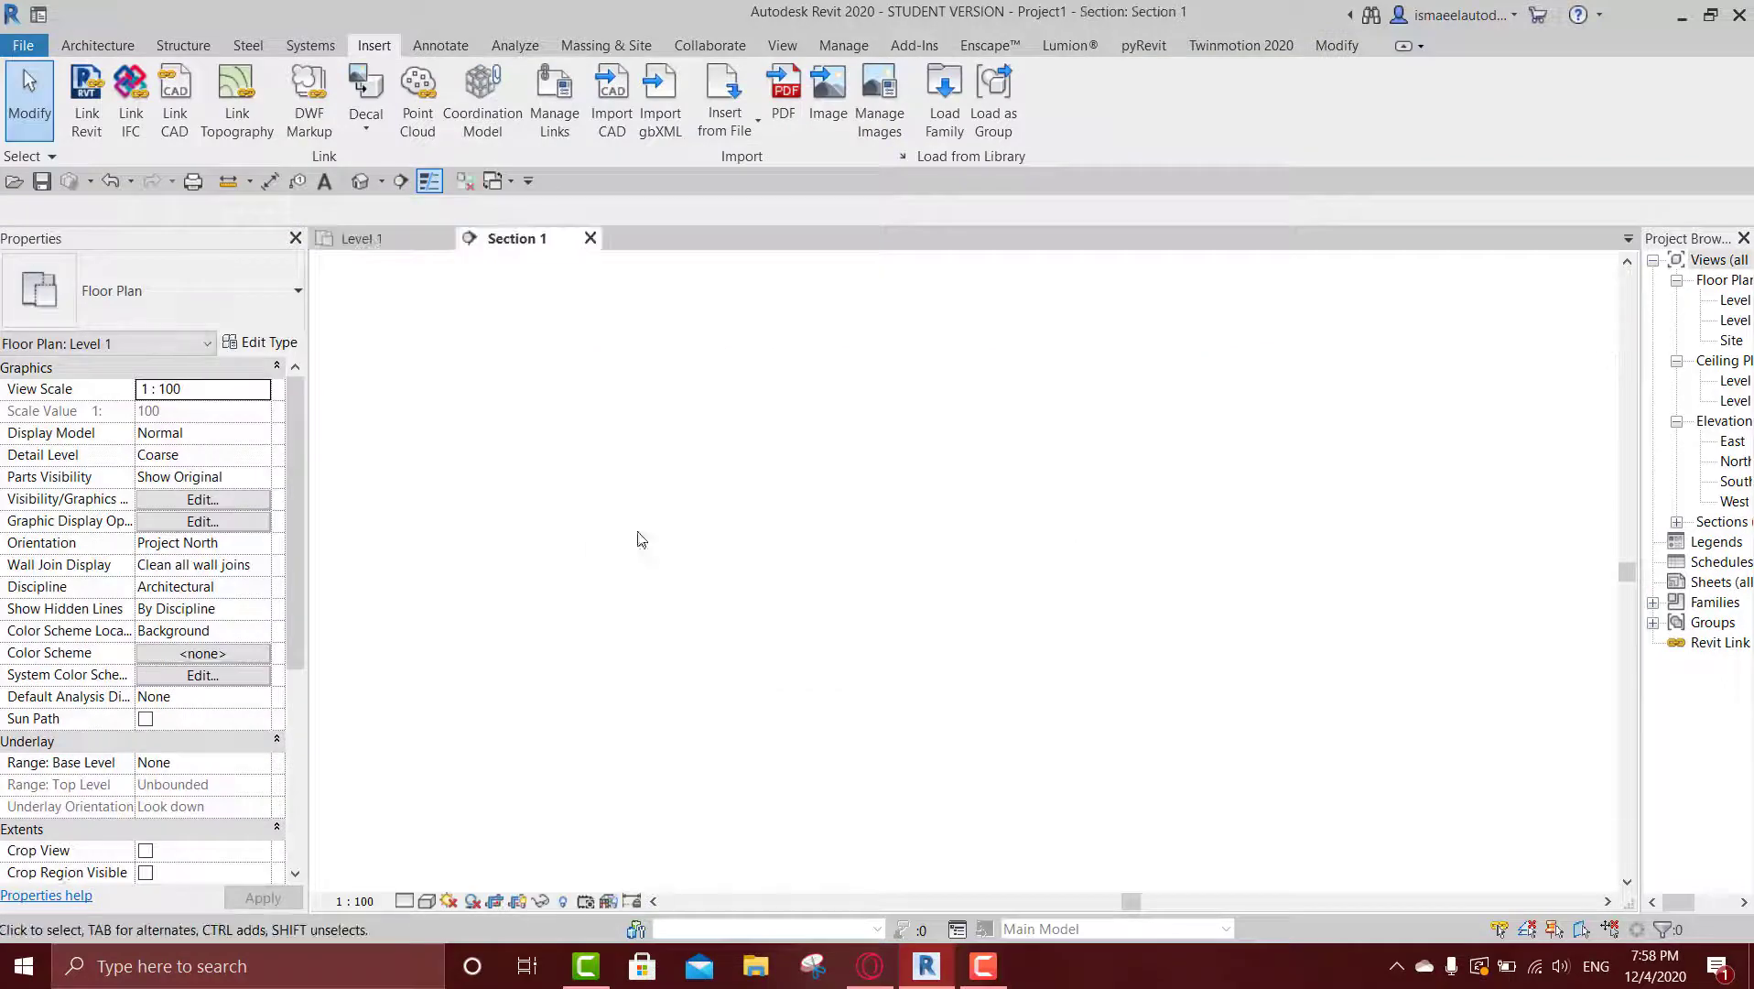
{"action": "scroll", "coordinate": [1206, 575], "scroll_direction": "up", "scroll_amount": 2}
{"action": "scroll", "coordinate": [1274, 589], "scroll_direction": "up", "scroll_amount": 2}
{"action": "scroll", "coordinate": [1289, 597], "scroll_direction": "up", "scroll_amount": 2}
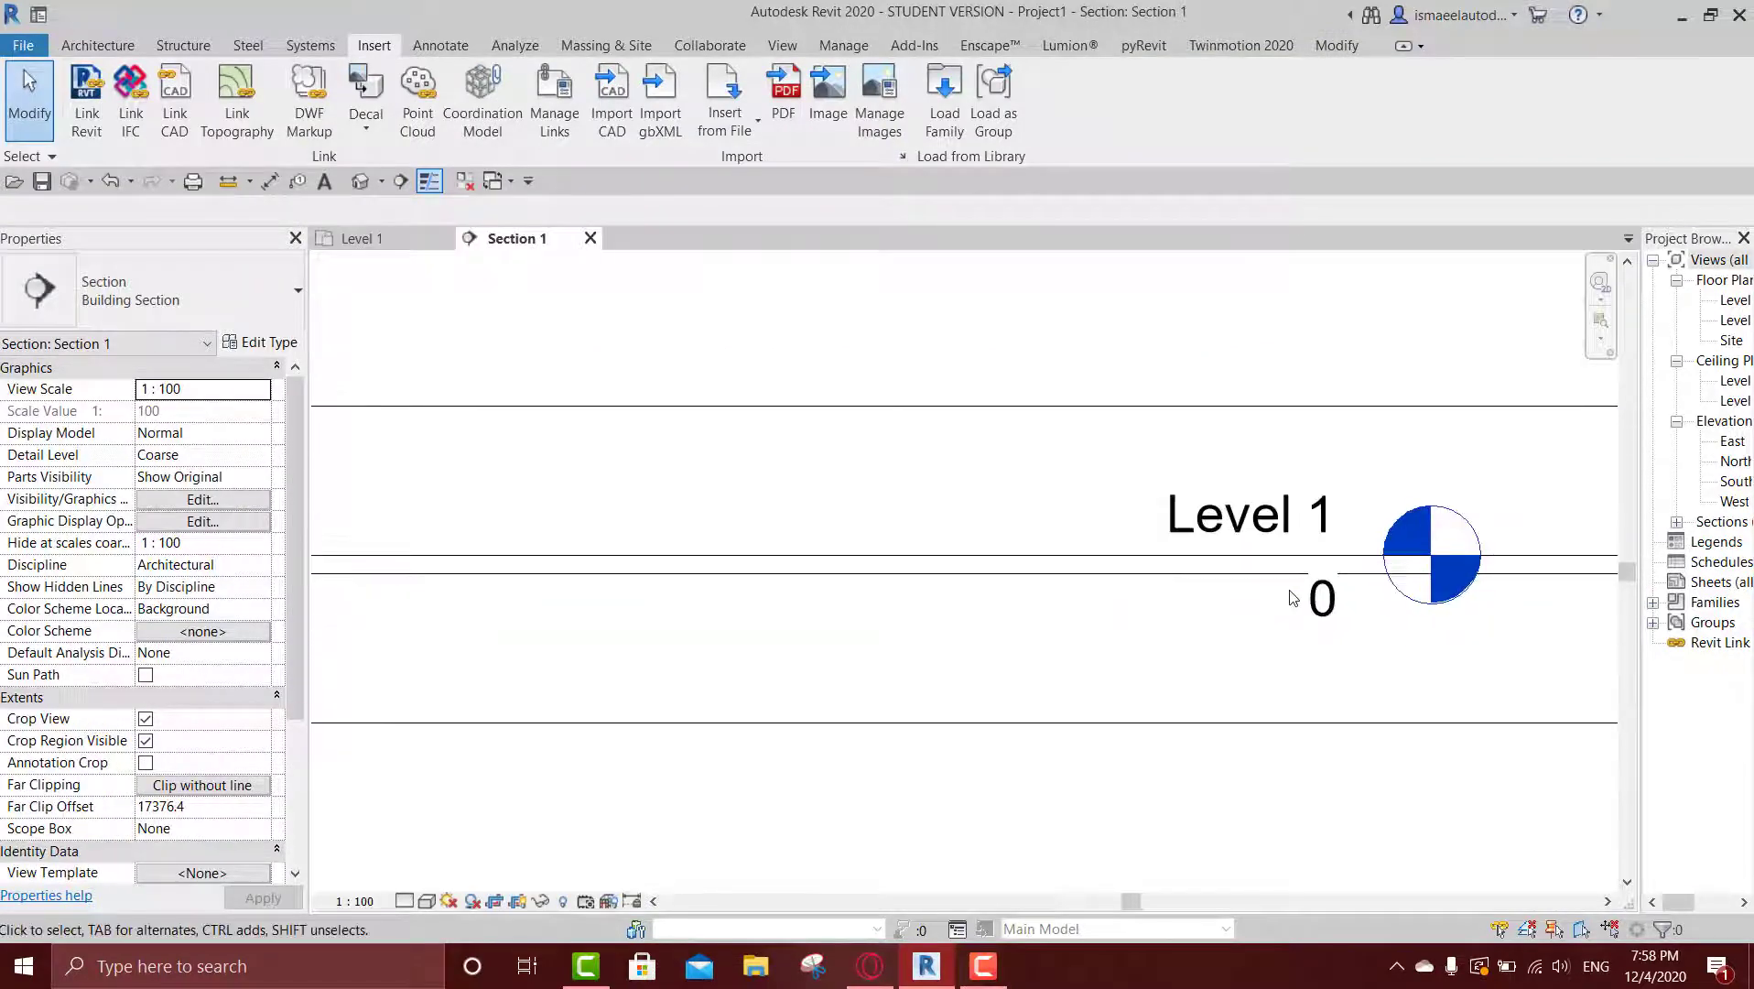
{"action": "scroll", "coordinate": [1288, 597], "scroll_direction": "down", "scroll_amount": 2}
{"action": "scroll", "coordinate": [1284, 582], "scroll_direction": "down", "scroll_amount": 2}
{"action": "scroll", "coordinate": [1284, 575], "scroll_direction": "up", "scroll_amount": 2}
{"action": "left_click", "coordinate": [1172, 564]}
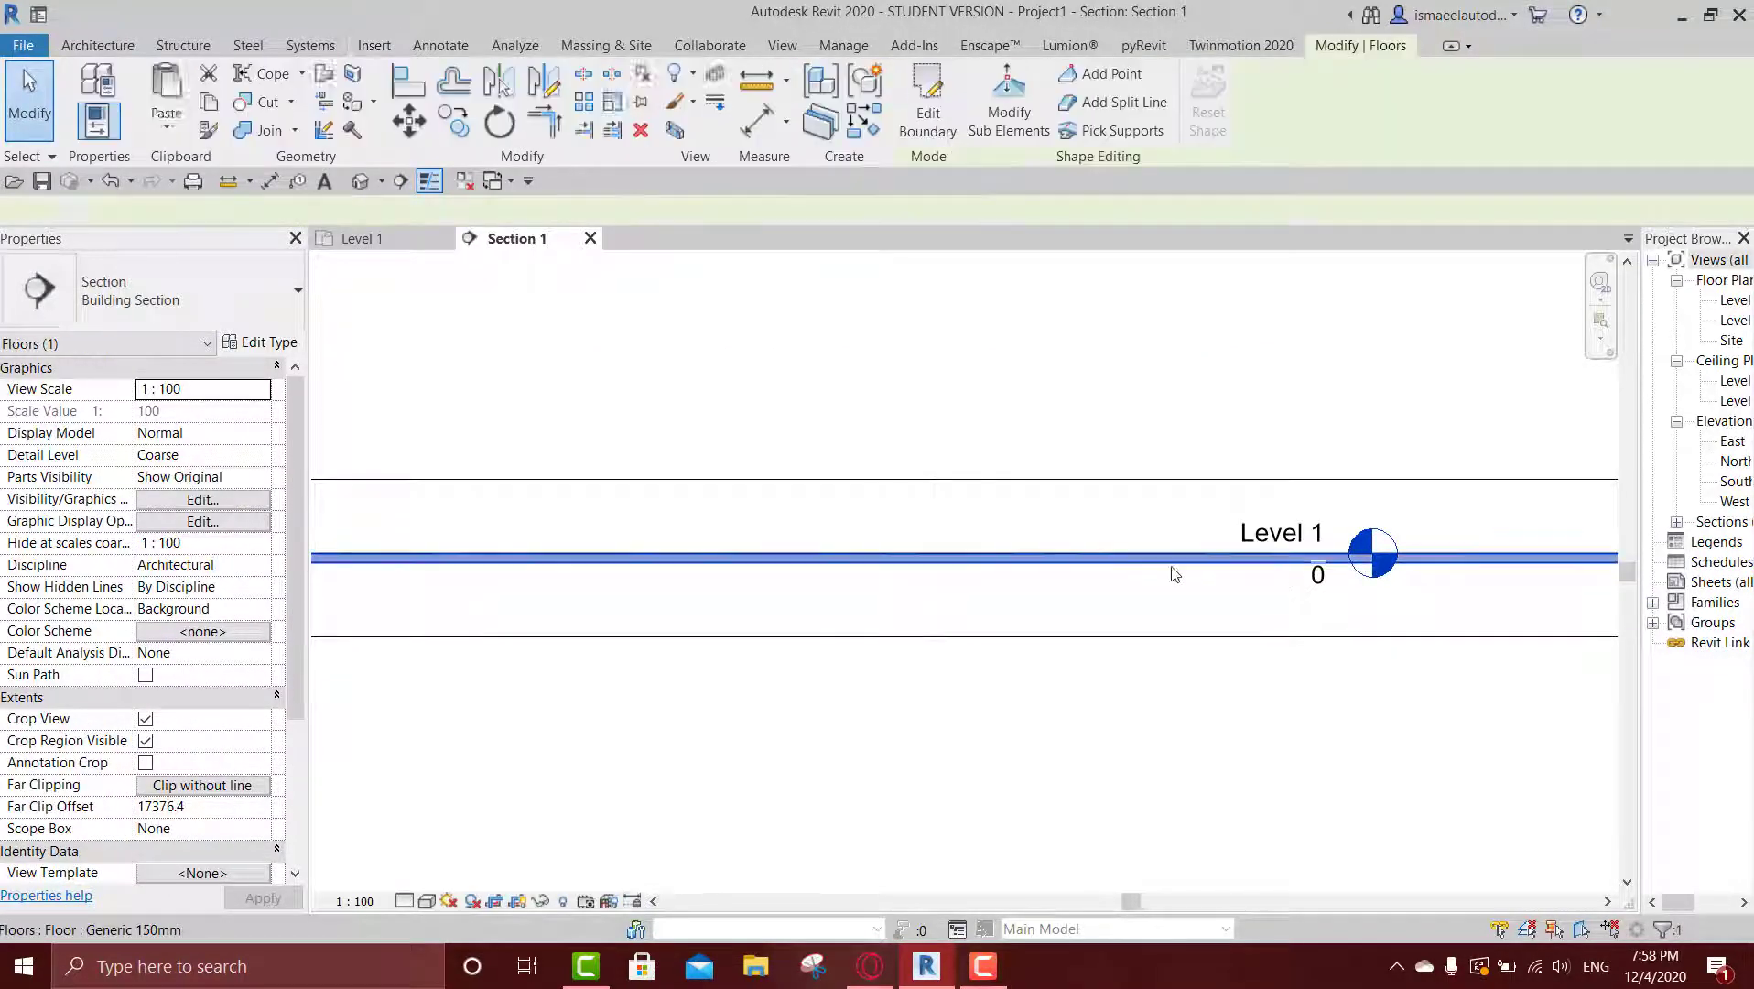
{"action": "scroll", "coordinate": [1165, 572], "scroll_direction": "up", "scroll_amount": 2}
{"action": "left_click", "coordinate": [822, 430]}
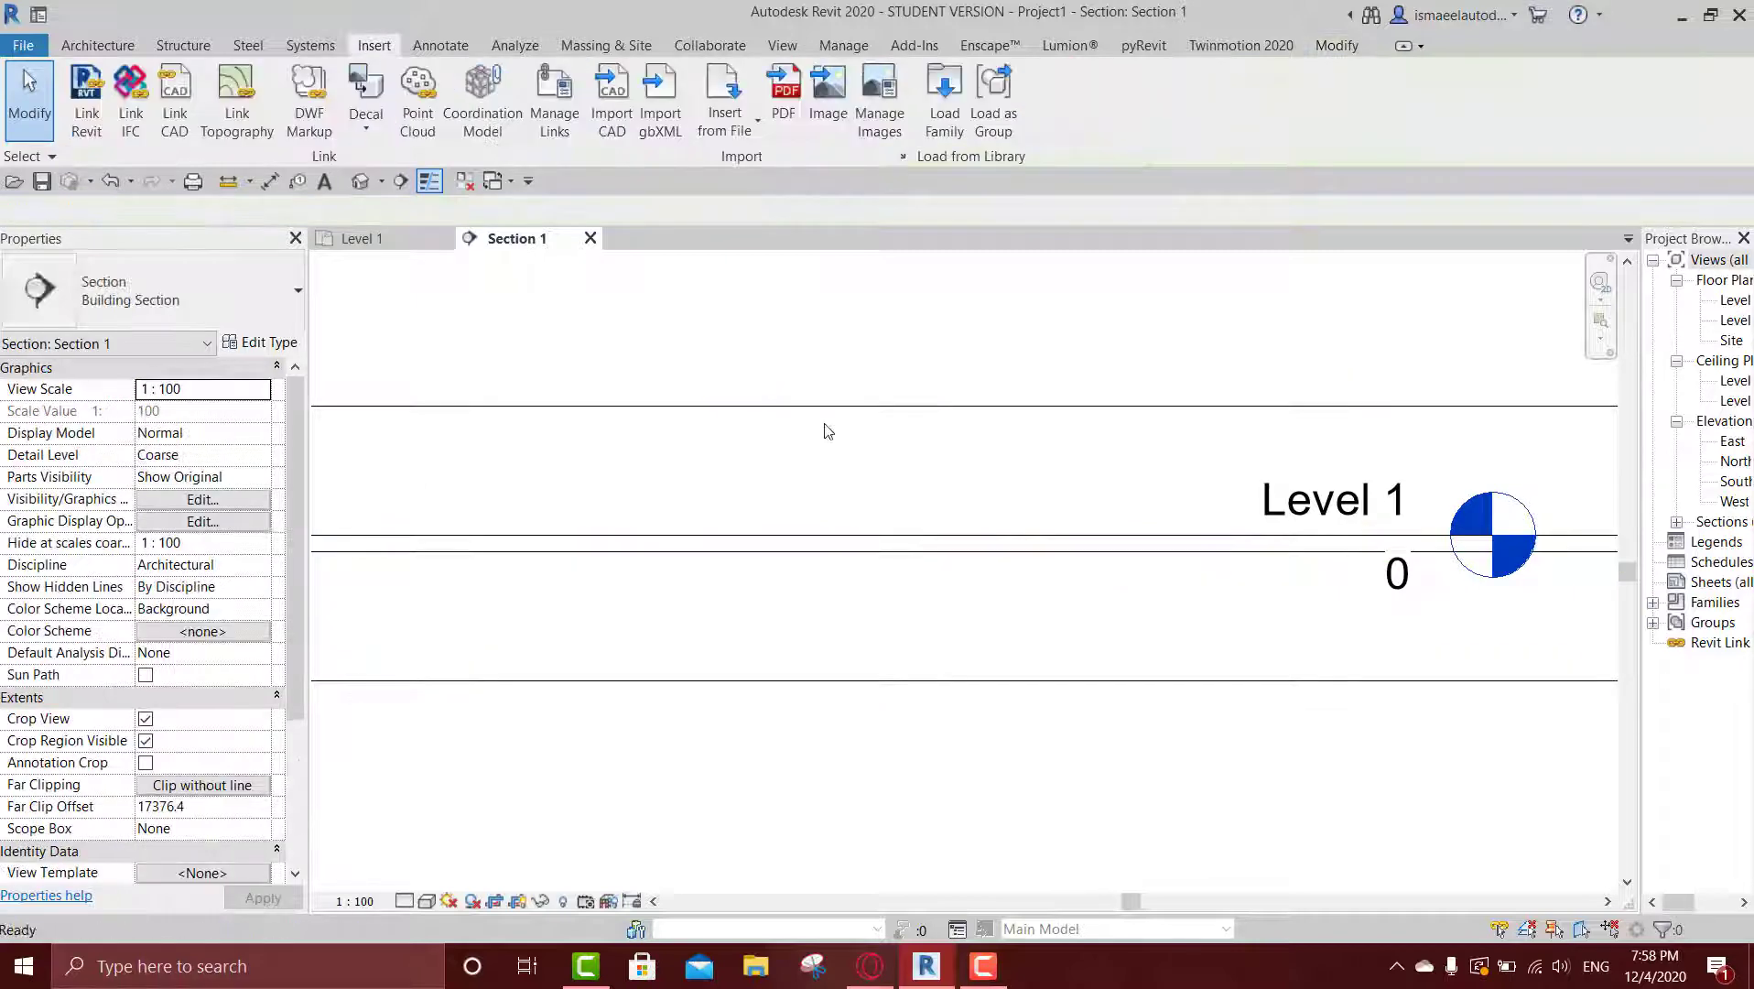
Set the project length units to Centimeters using UN.
{"action": "key", "text": "u"}
{"action": "key", "text": "n"}
{"action": "left_click", "coordinate": [1270, 257]}
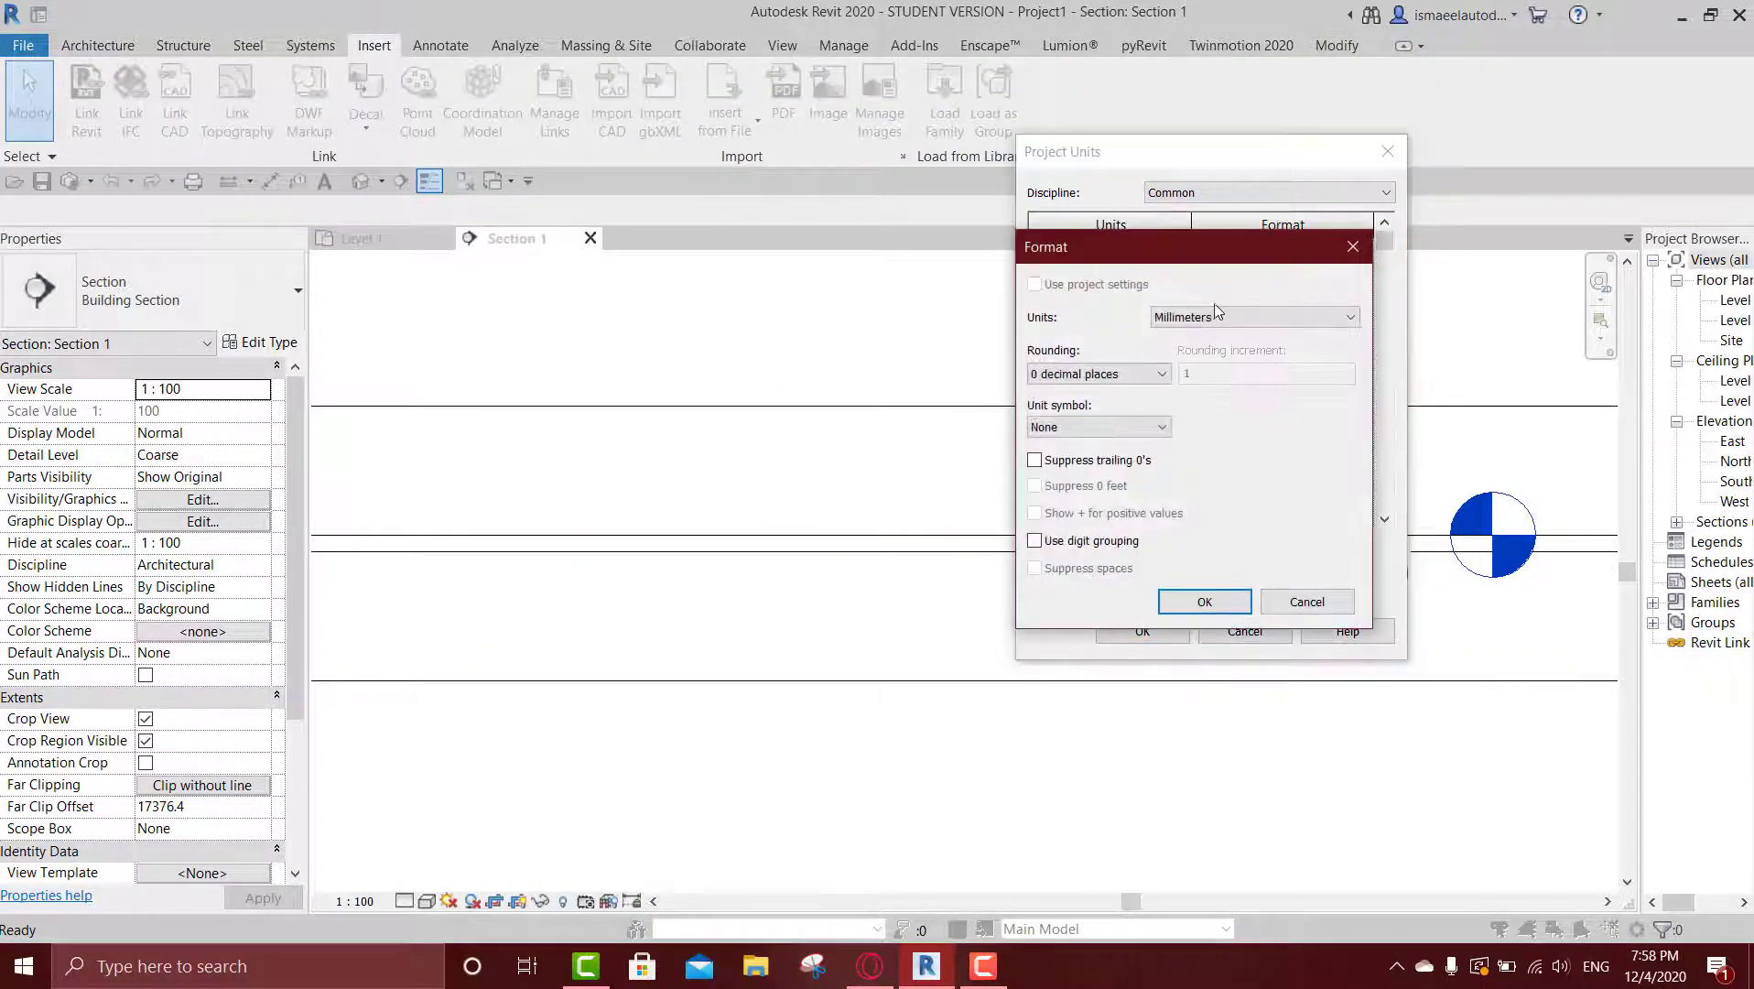
{"action": "left_click", "coordinate": [1222, 318]}
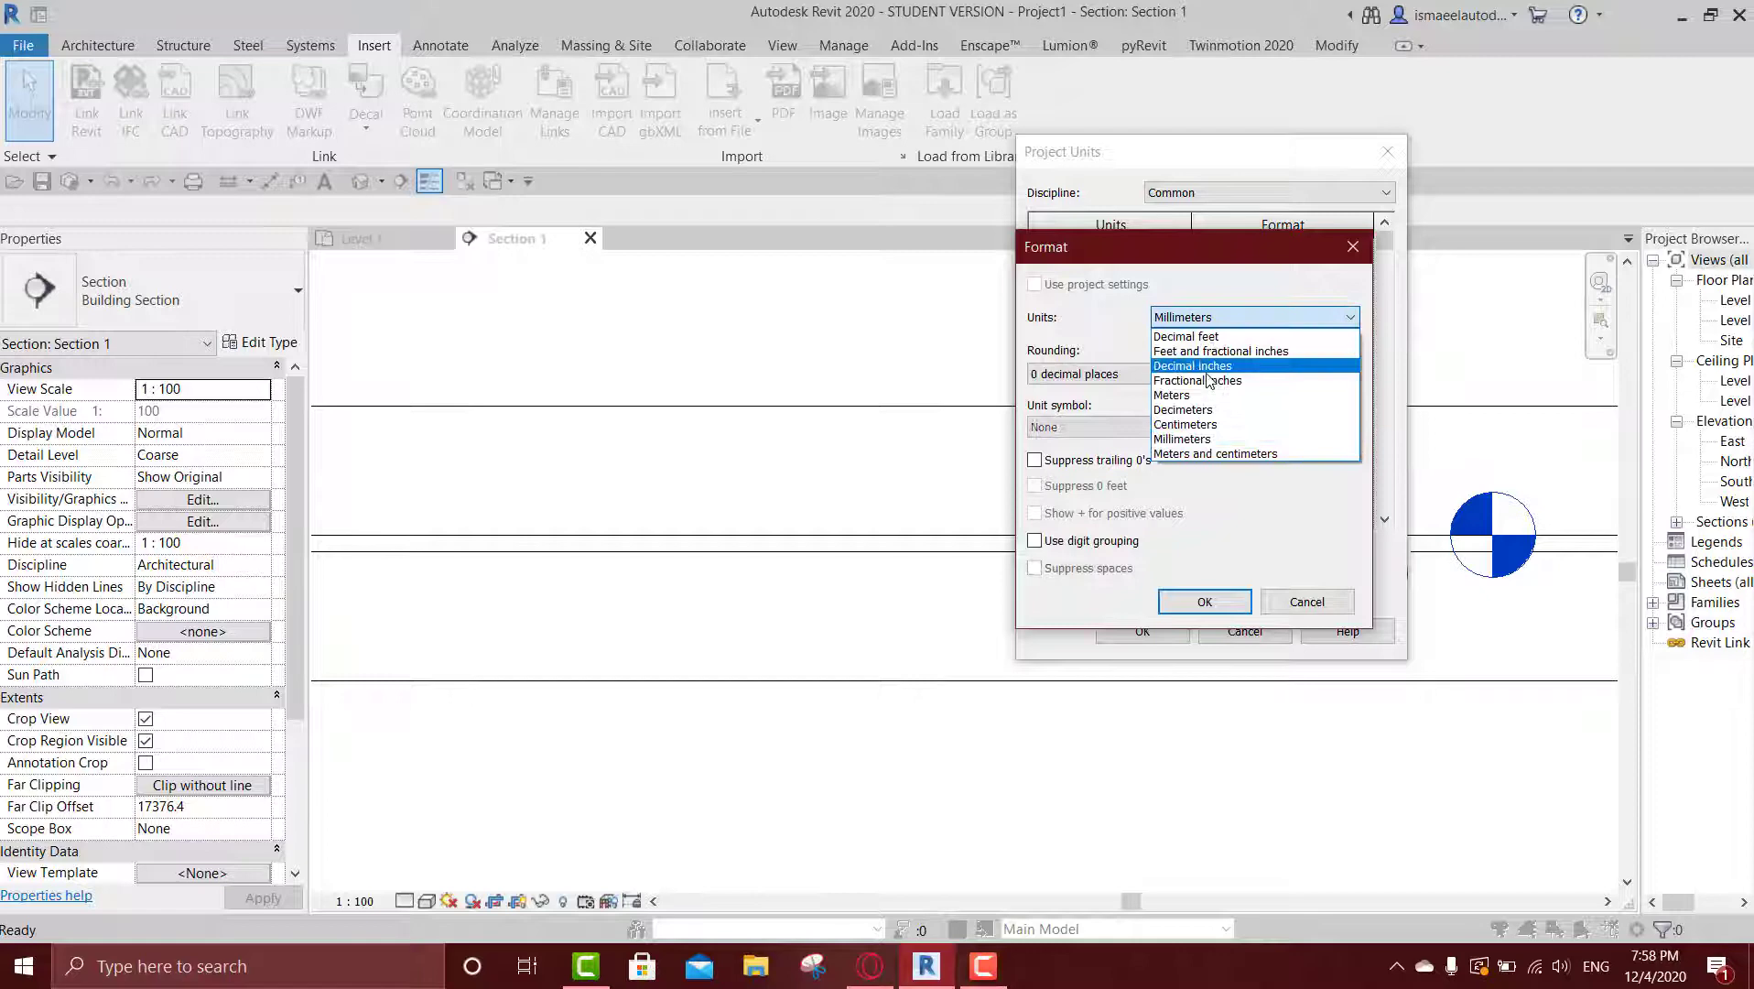
{"action": "left_click", "coordinate": [1206, 425]}
{"action": "left_click", "coordinate": [1203, 599]}
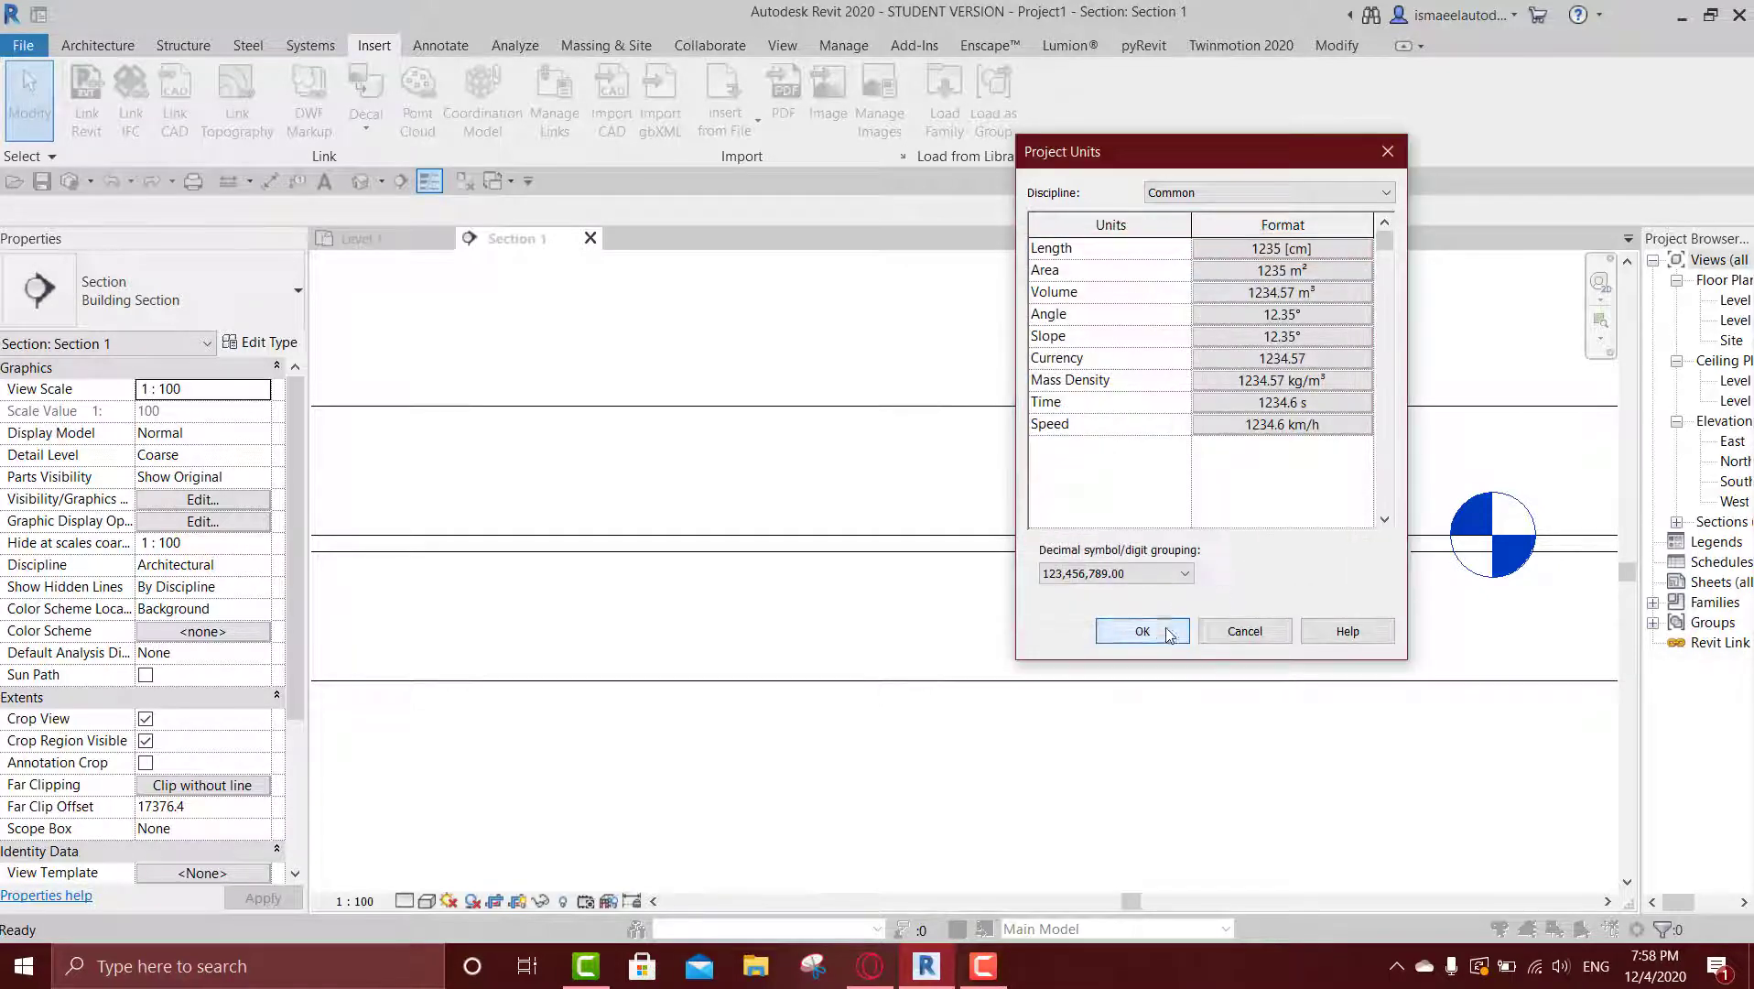
{"action": "left_click", "coordinate": [1142, 630]}
Set the floor's height offset to -15.00, then back to 0.
{"action": "left_click", "coordinate": [536, 542]}
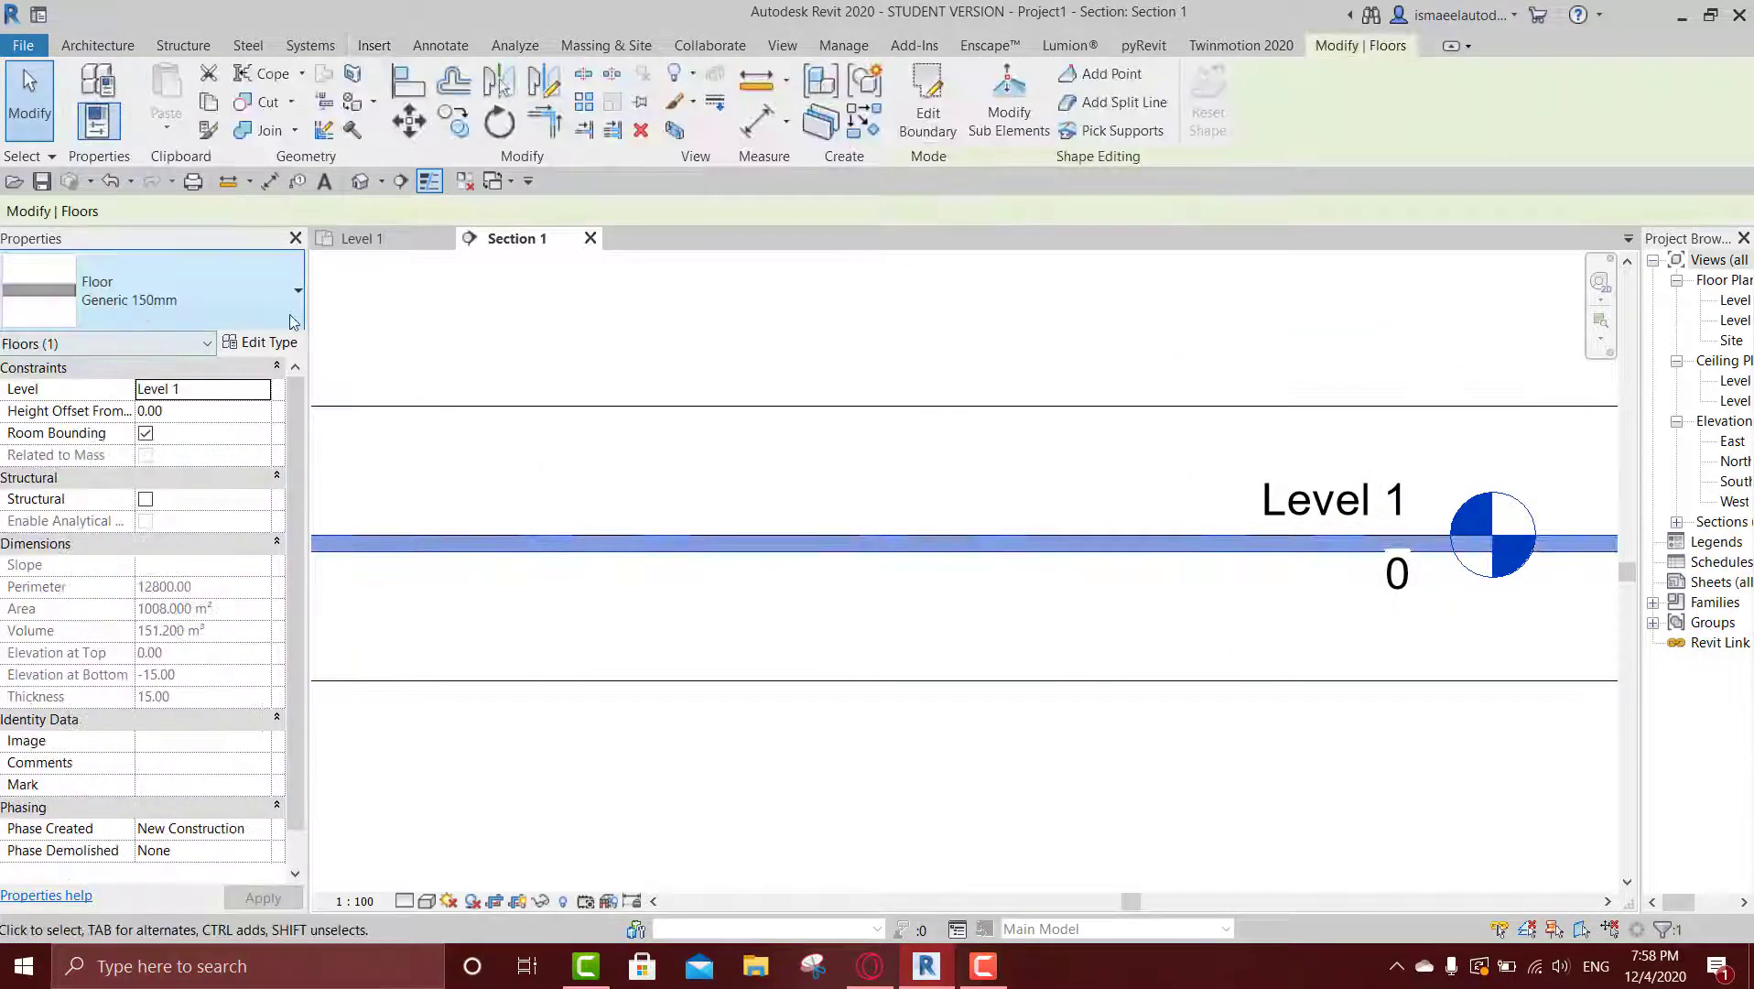
{"action": "left_click", "coordinate": [171, 411]}
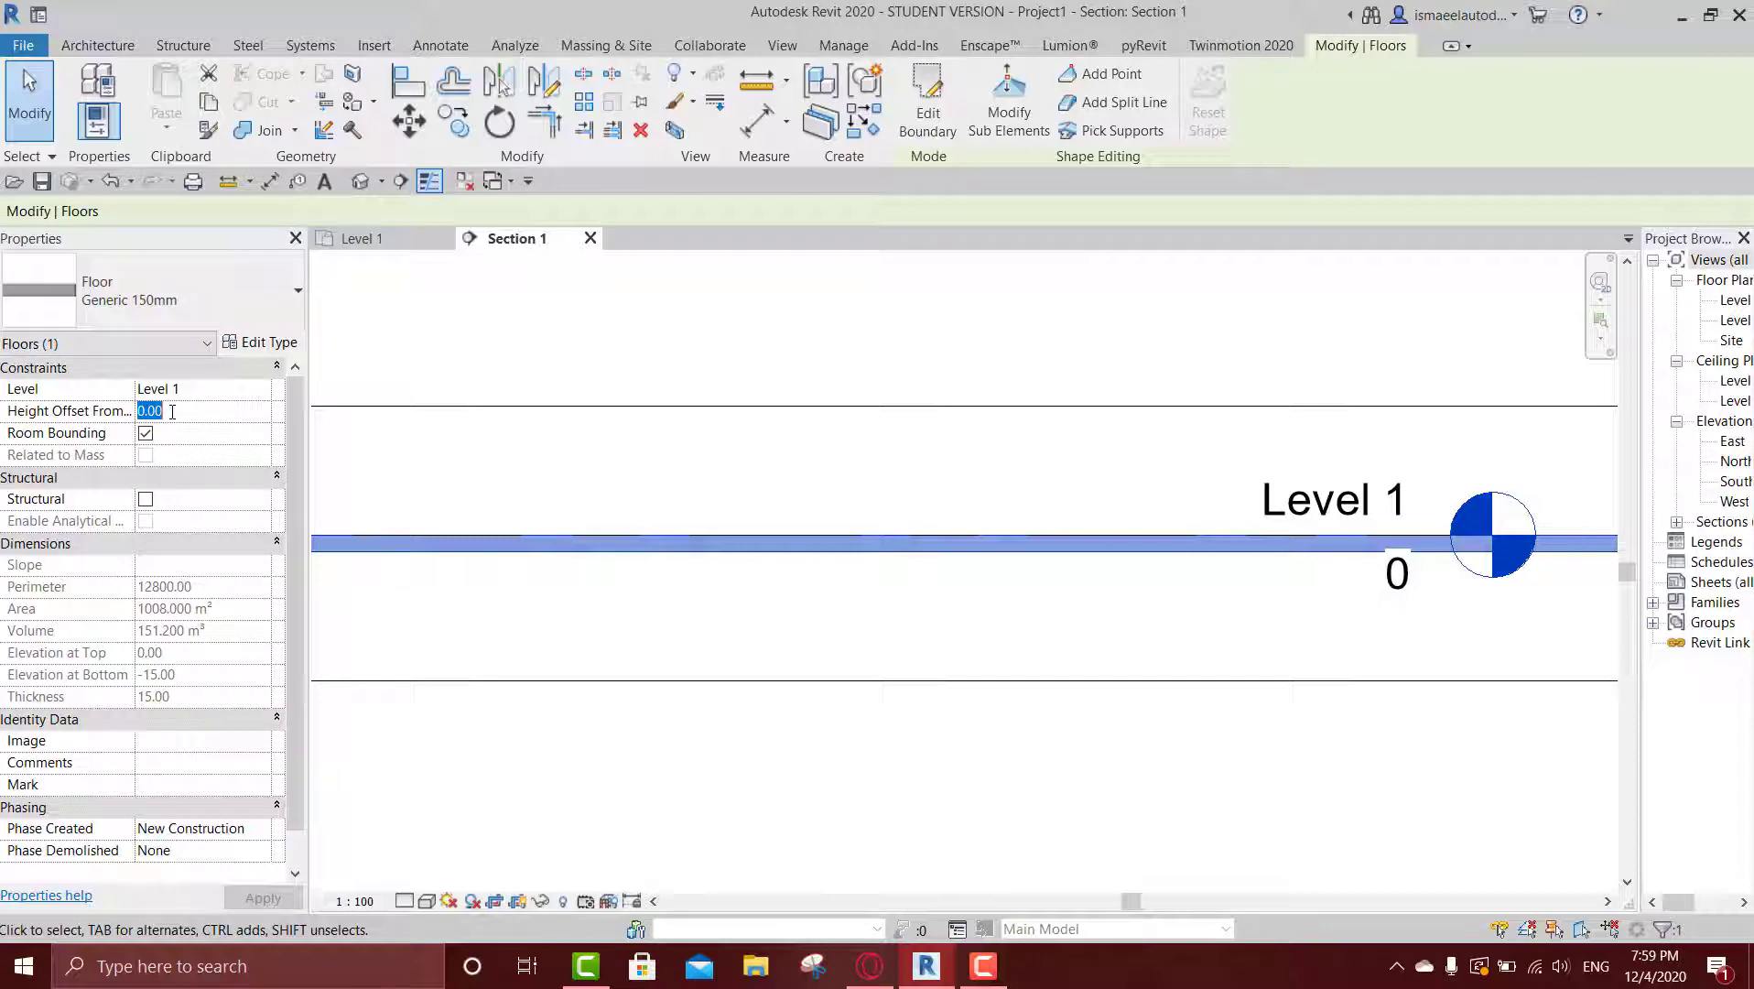
{"action": "type", "text": "-15"}
{"action": "key", "text": "Return"}
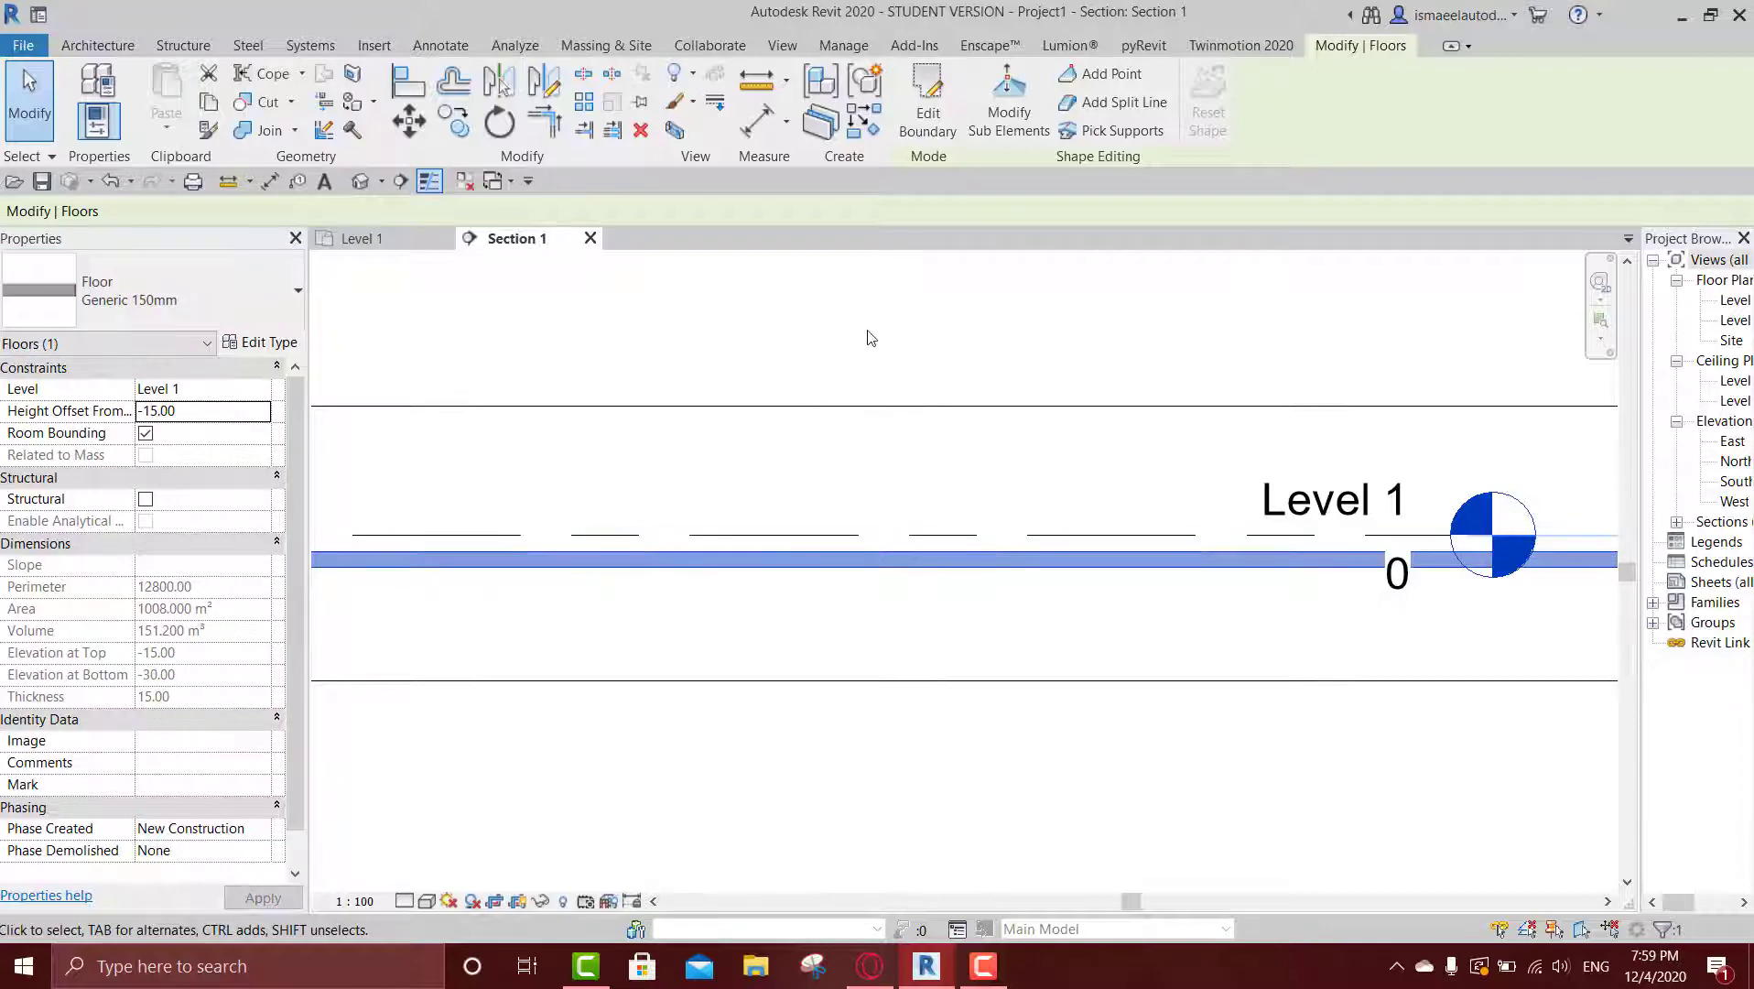
{"action": "left_click", "coordinate": [867, 338]}
{"action": "scroll", "coordinate": [1136, 586], "scroll_direction": "up", "scroll_amount": 2}
{"action": "scroll", "coordinate": [894, 516], "scroll_direction": "up", "scroll_amount": 2}
{"action": "scroll", "coordinate": [891, 530], "scroll_direction": "up", "scroll_amount": 2}
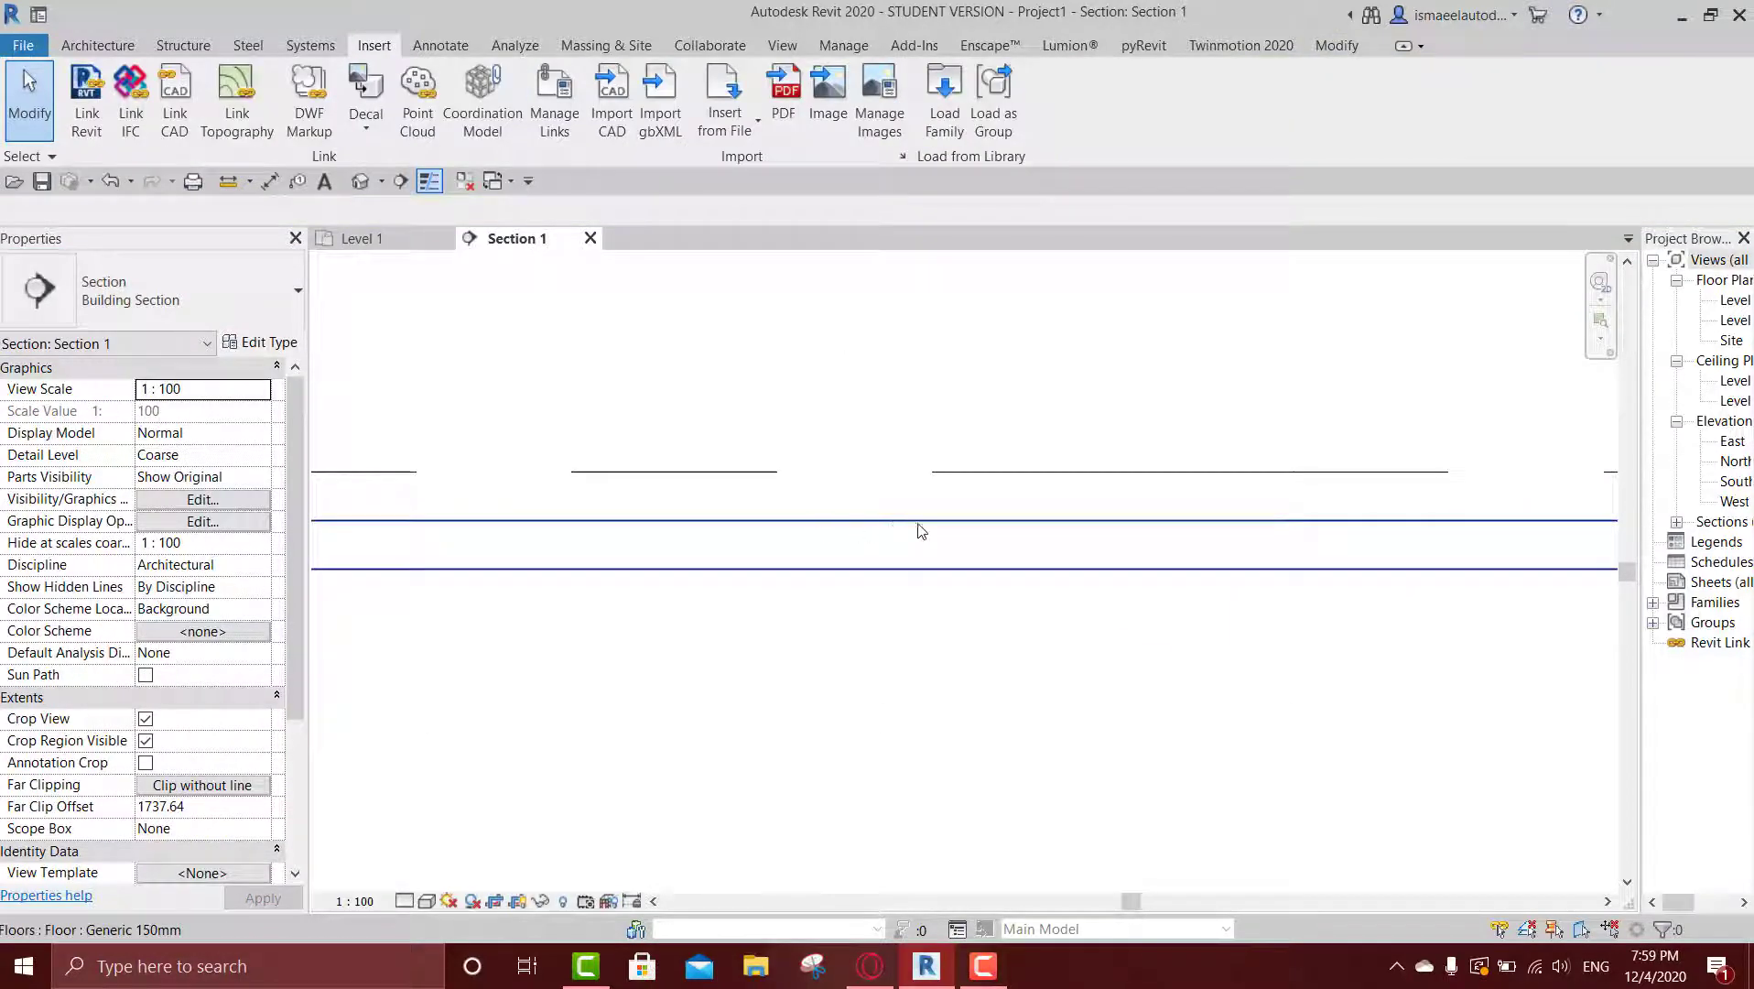
{"action": "left_click", "coordinate": [900, 533]}
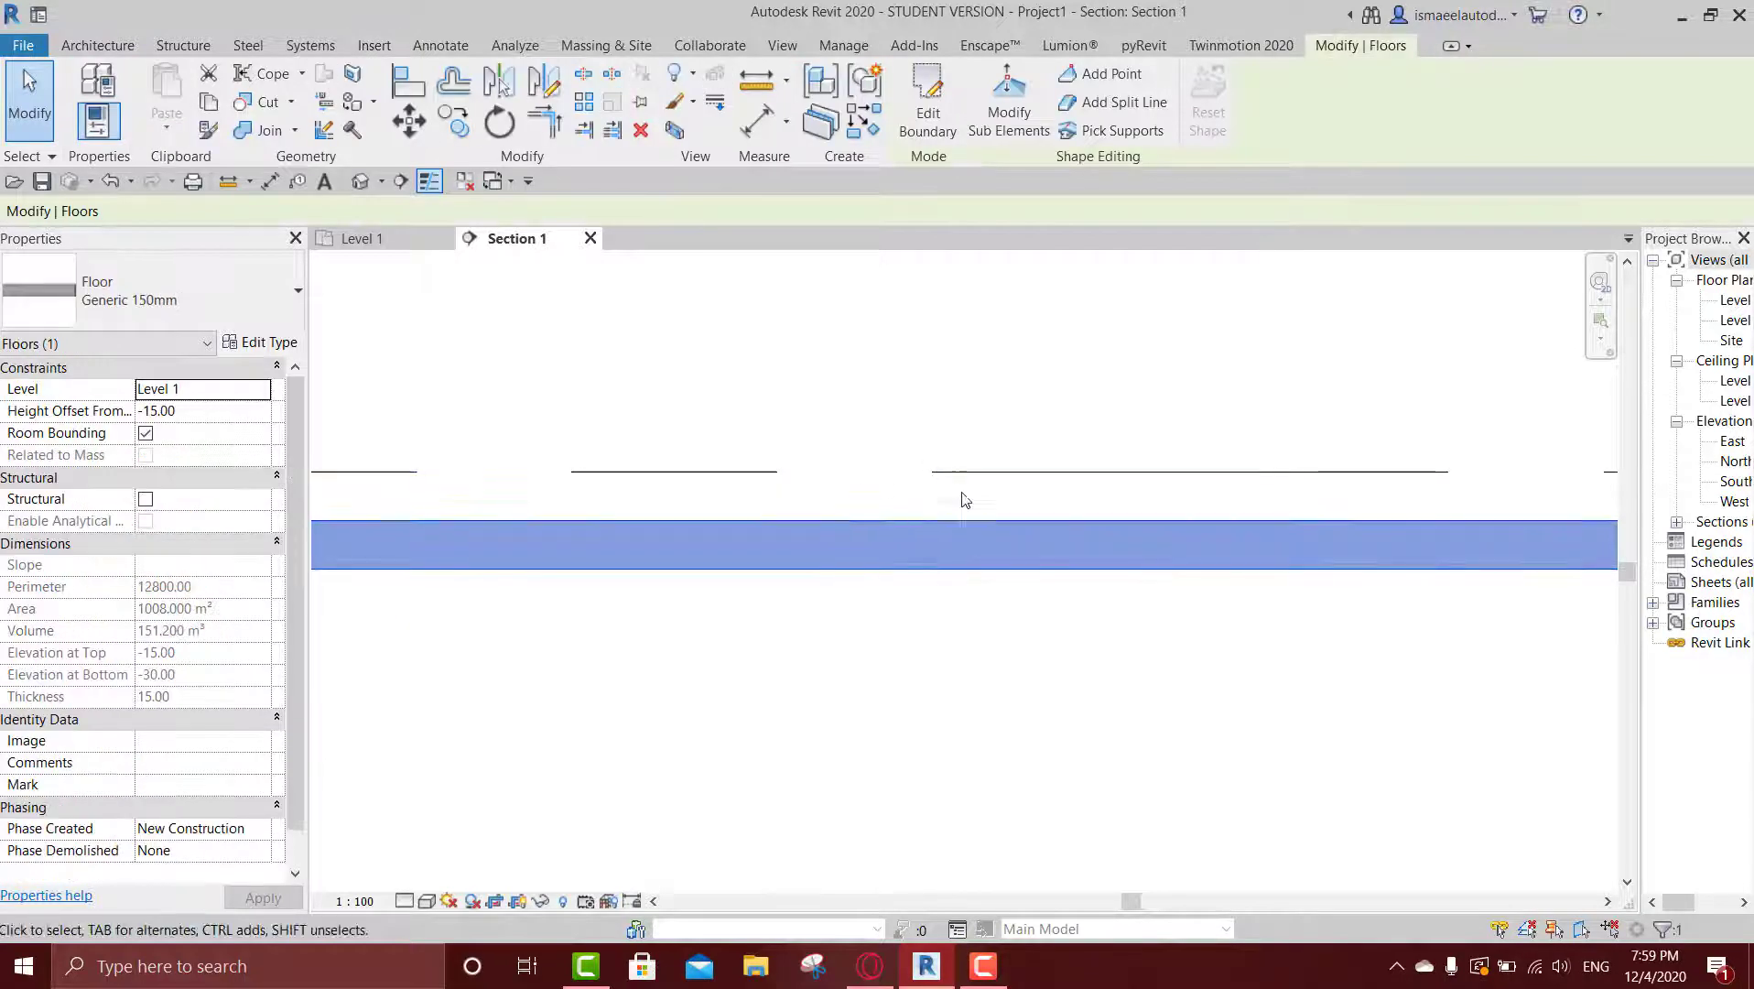
{"action": "scroll", "coordinate": [960, 498], "scroll_direction": "up", "scroll_amount": 1}
{"action": "scroll", "coordinate": [1028, 506], "scroll_direction": "down", "scroll_amount": 2}
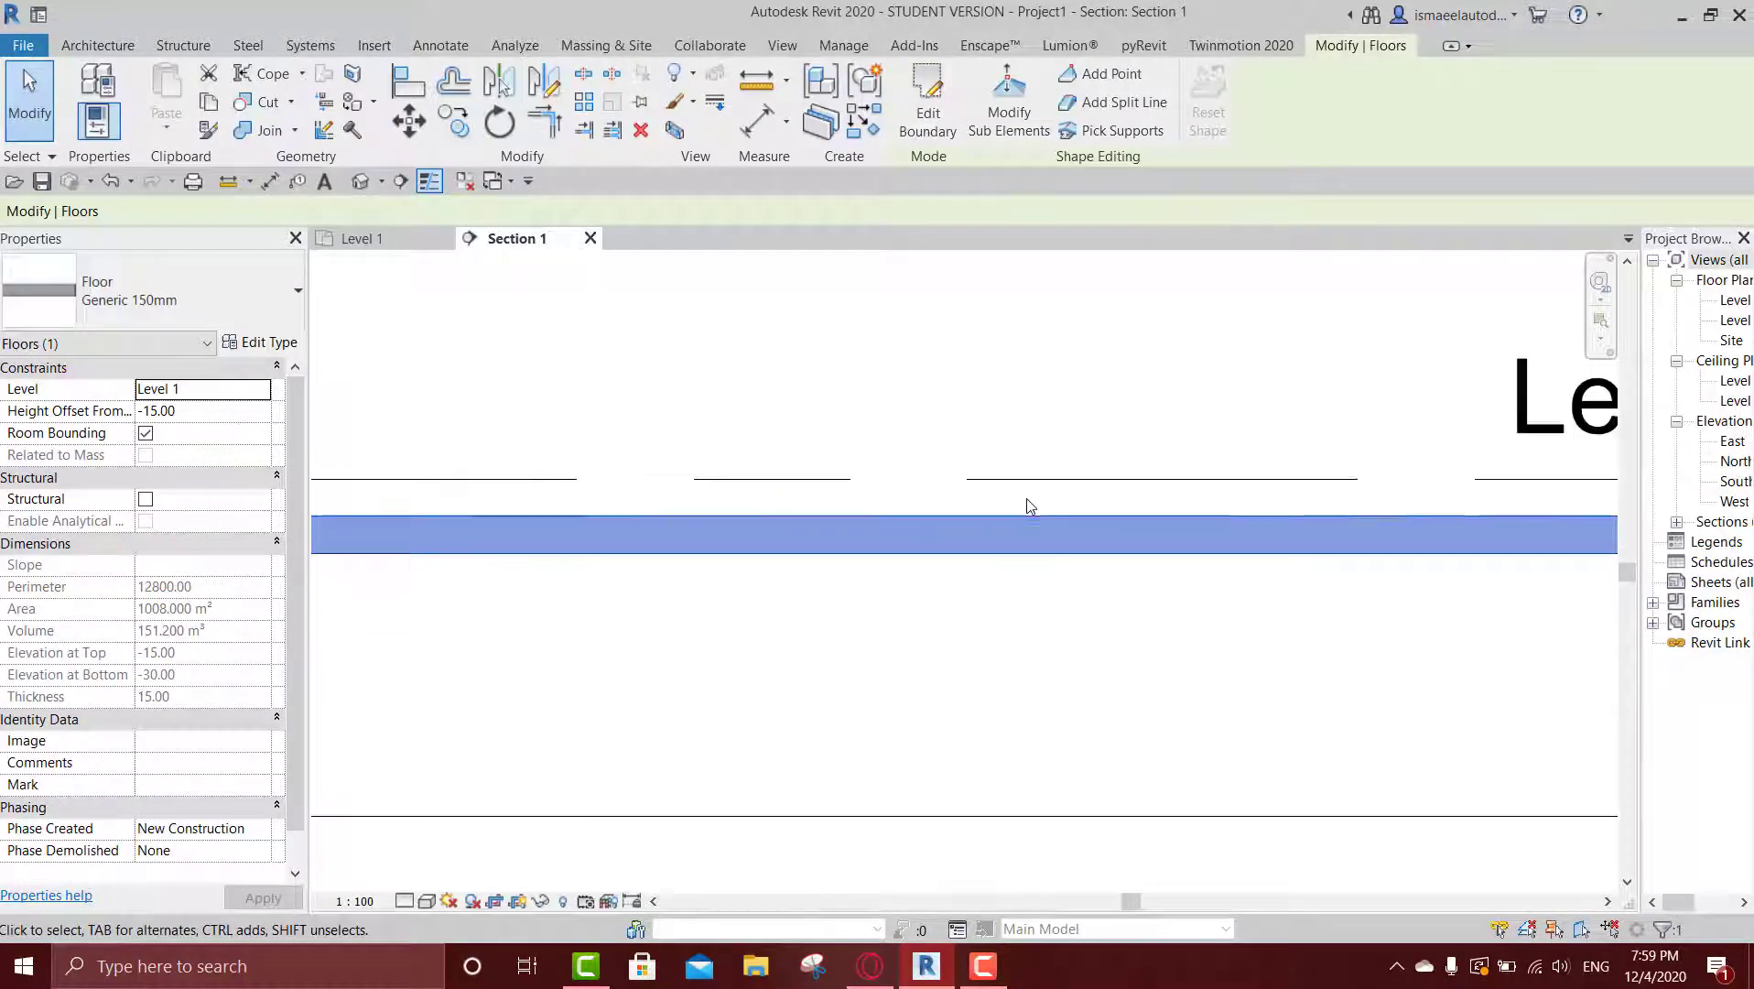
{"action": "left_click", "coordinate": [201, 415]}
{"action": "type", "text": "0"}
{"action": "left_click", "coordinate": [974, 315]}
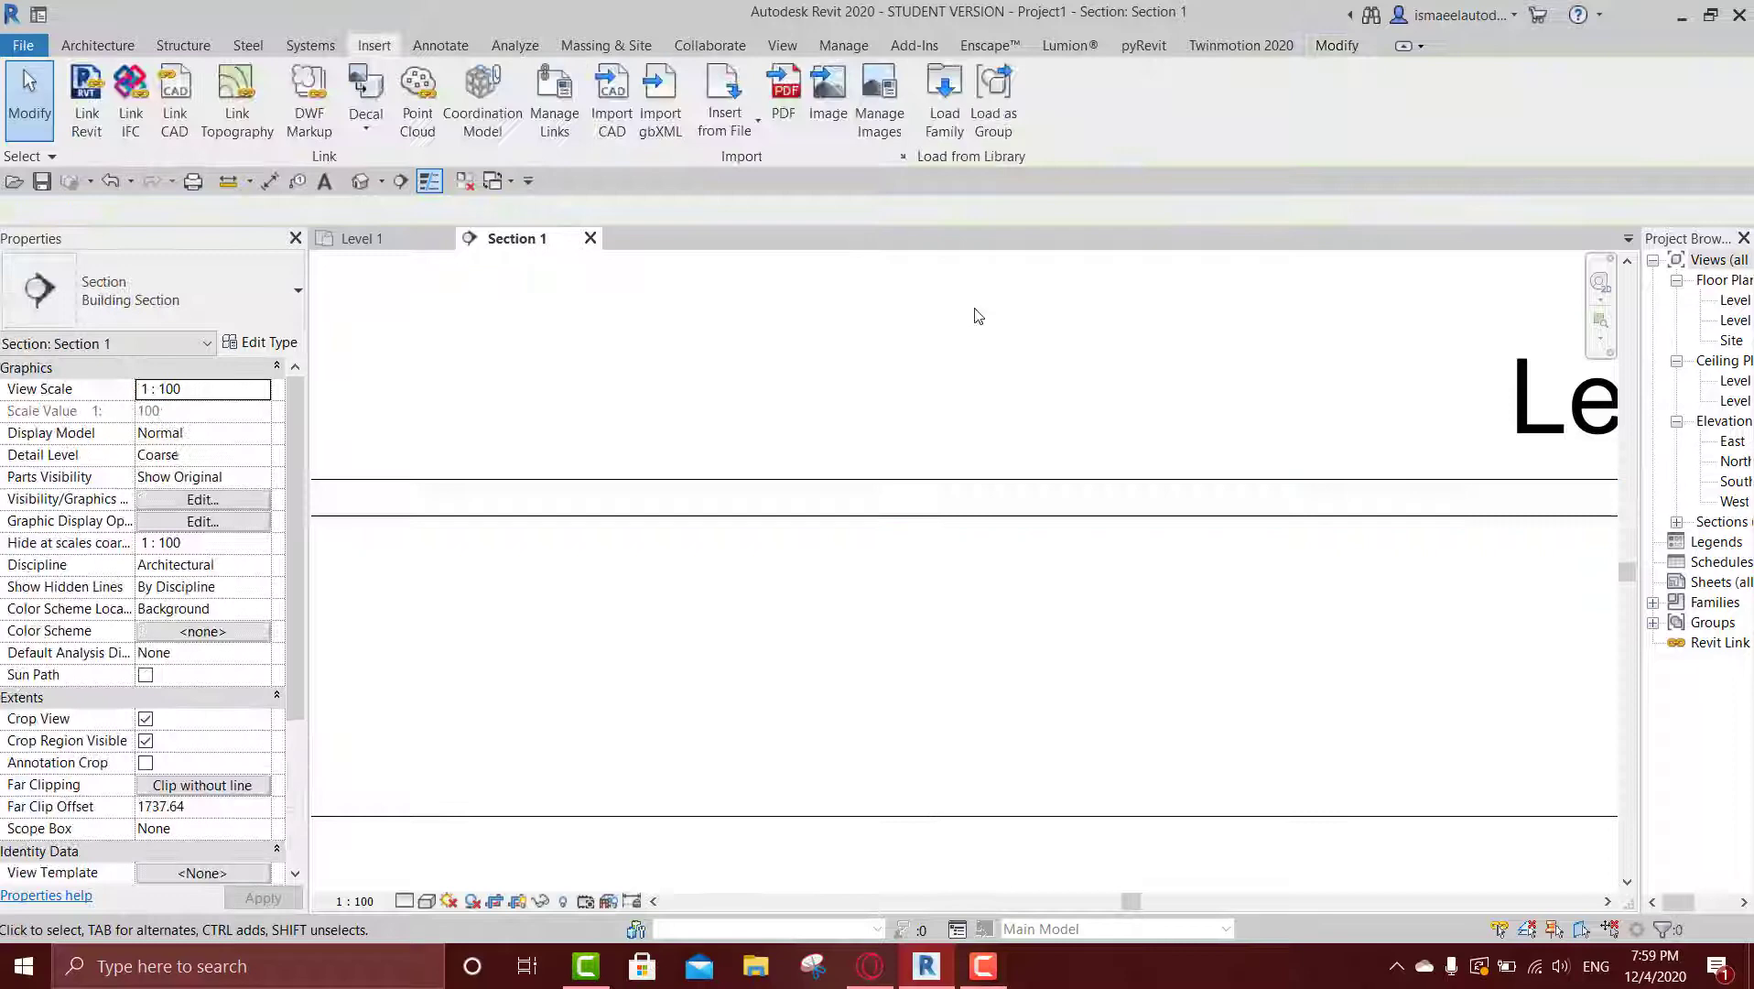
Delete Section 1 from the Level 1 plan, accepting the warning.
{"action": "double_click", "coordinate": [1735, 301]}
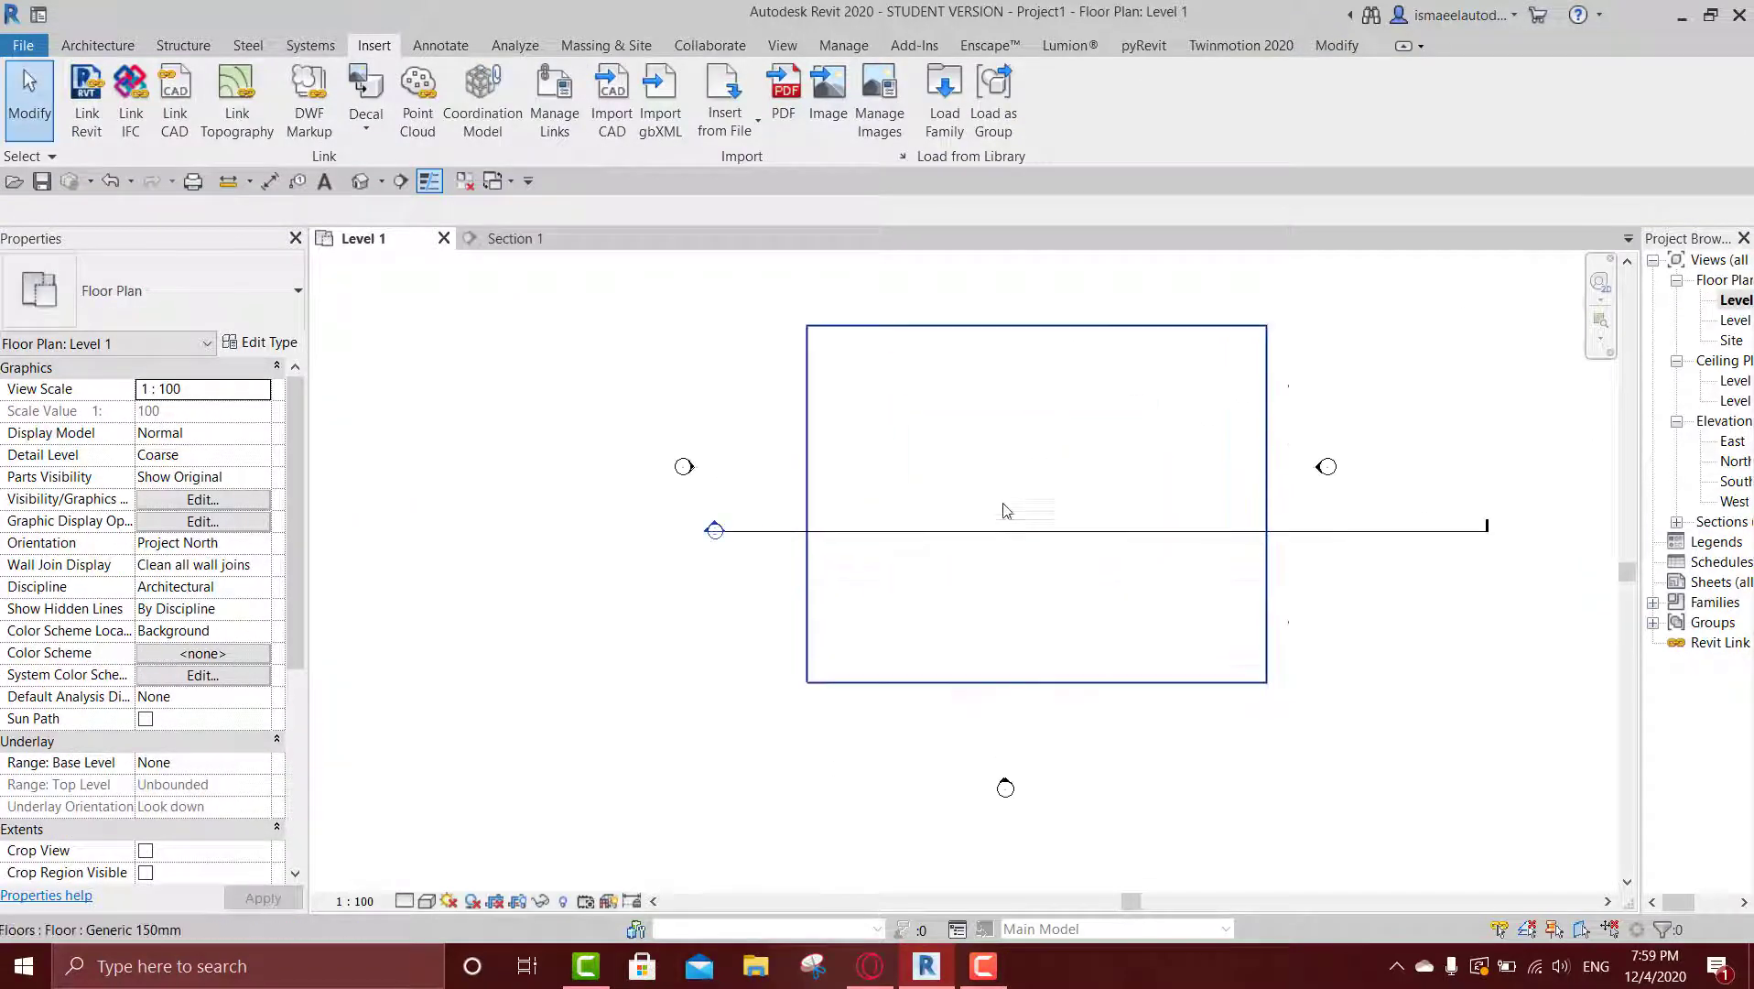
{"action": "left_click", "coordinate": [734, 532]}
{"action": "key", "text": "Delete"}
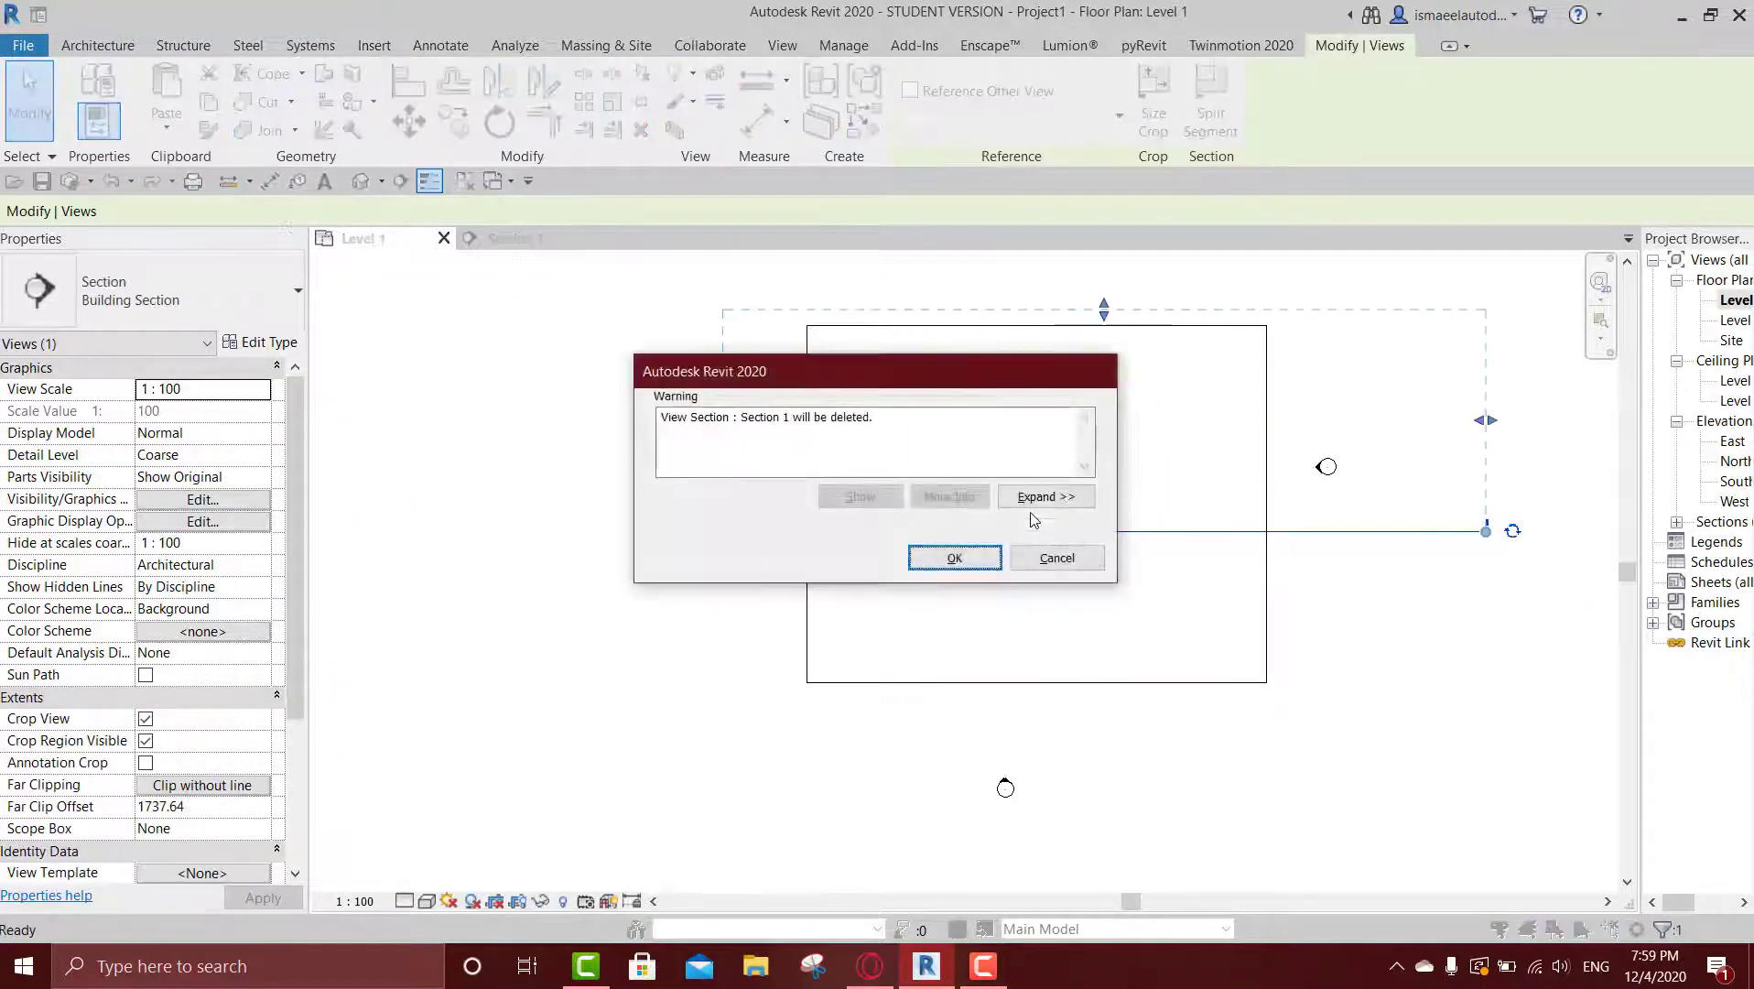
{"action": "left_click", "coordinate": [951, 555]}
{"action": "scroll", "coordinate": [1060, 504], "scroll_direction": "up", "scroll_amount": 2}
{"action": "scroll", "coordinate": [1059, 504], "scroll_direction": "down", "scroll_amount": 2}
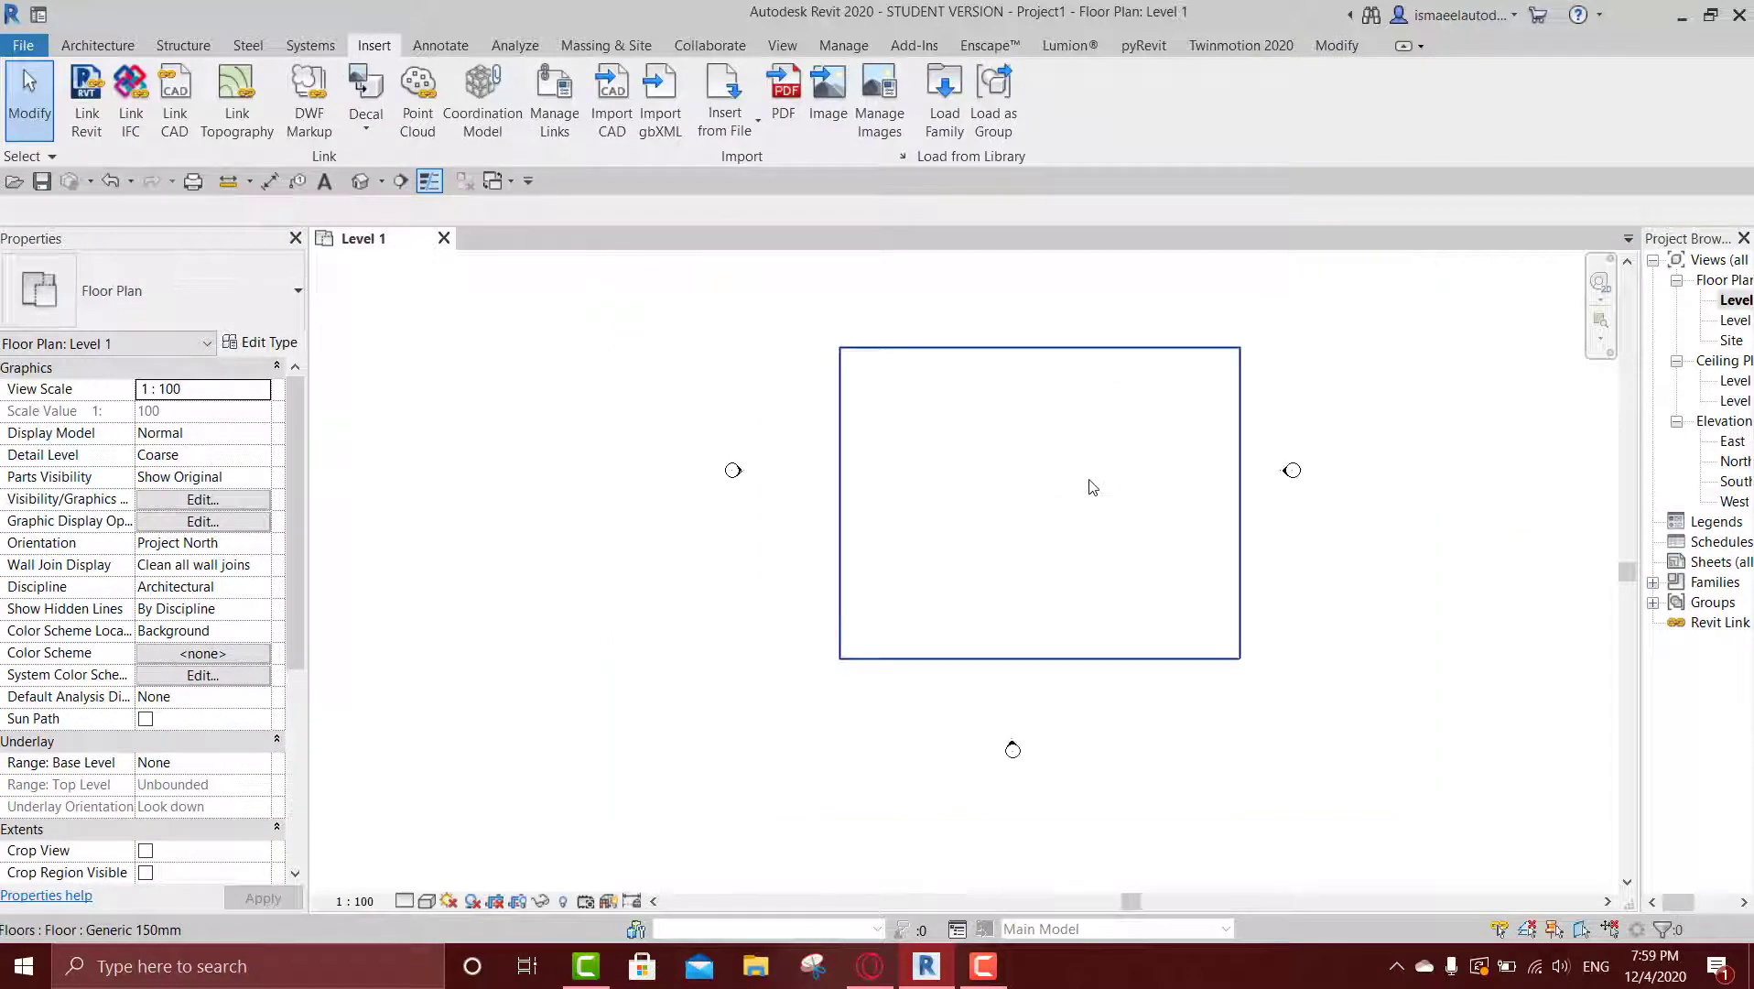
{"action": "left_click", "coordinate": [1076, 489]}
{"action": "key", "text": "Escape"}
Create a decal type named New Decal with test.jpg as its source image.
{"action": "left_click", "coordinate": [364, 132]}
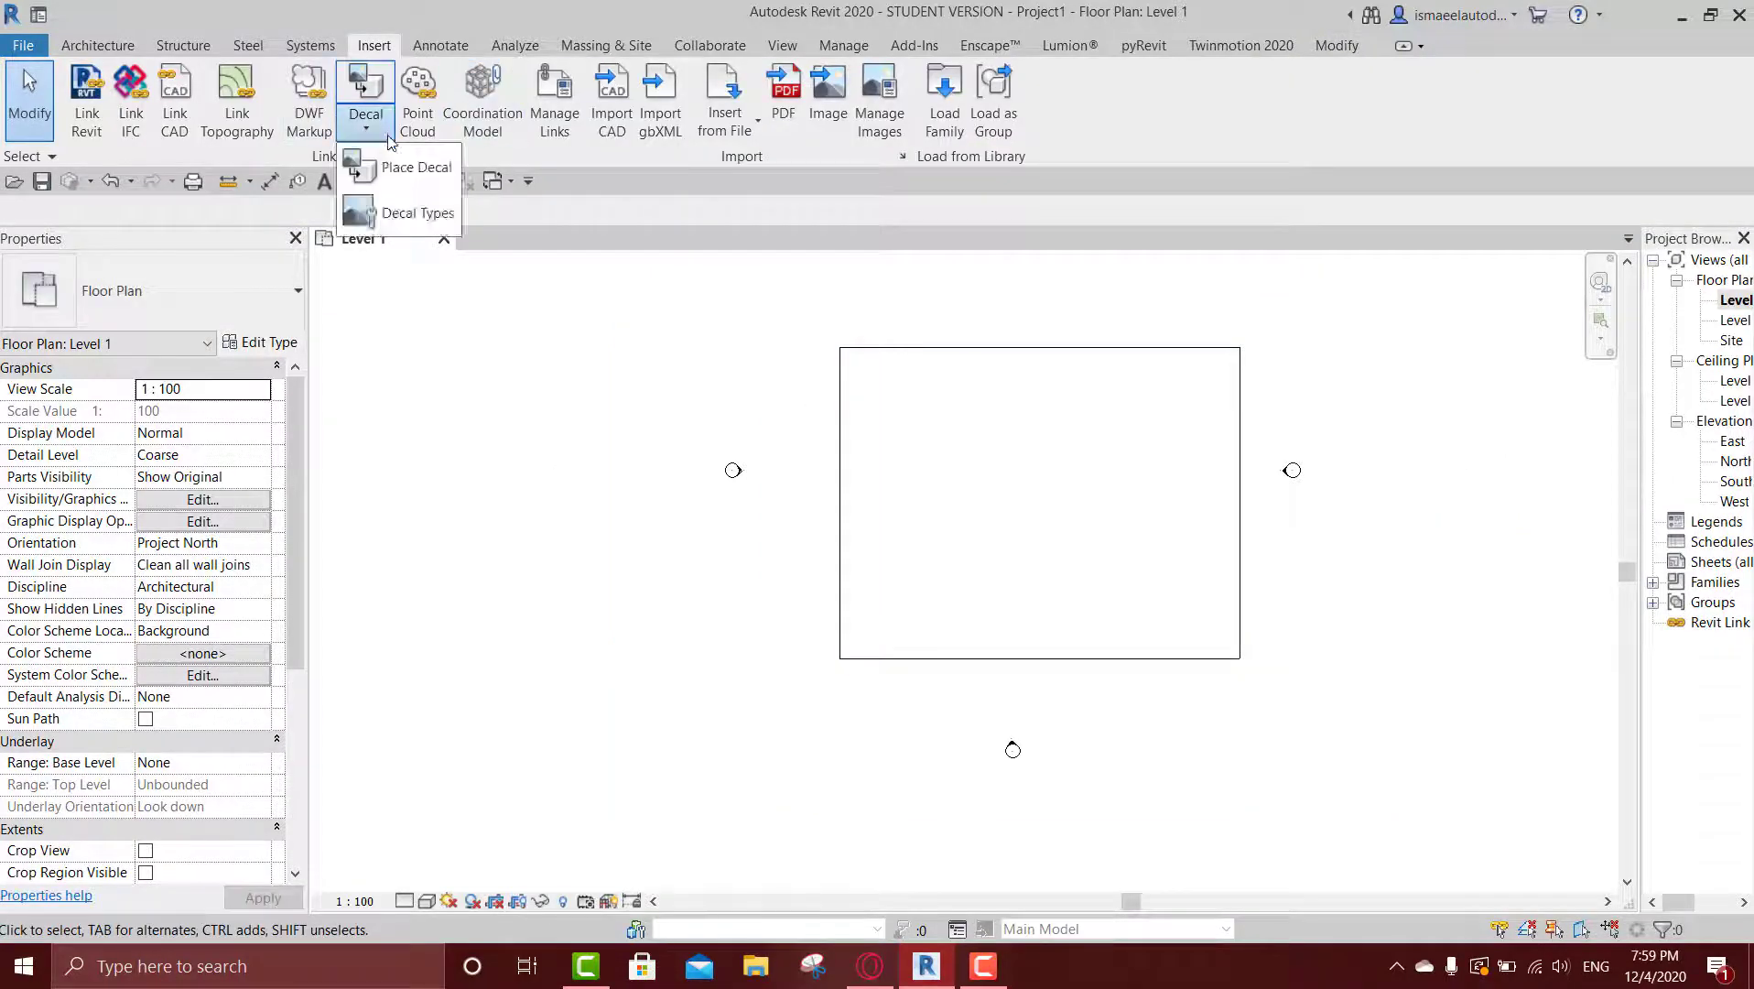
{"action": "left_click", "coordinate": [351, 93]}
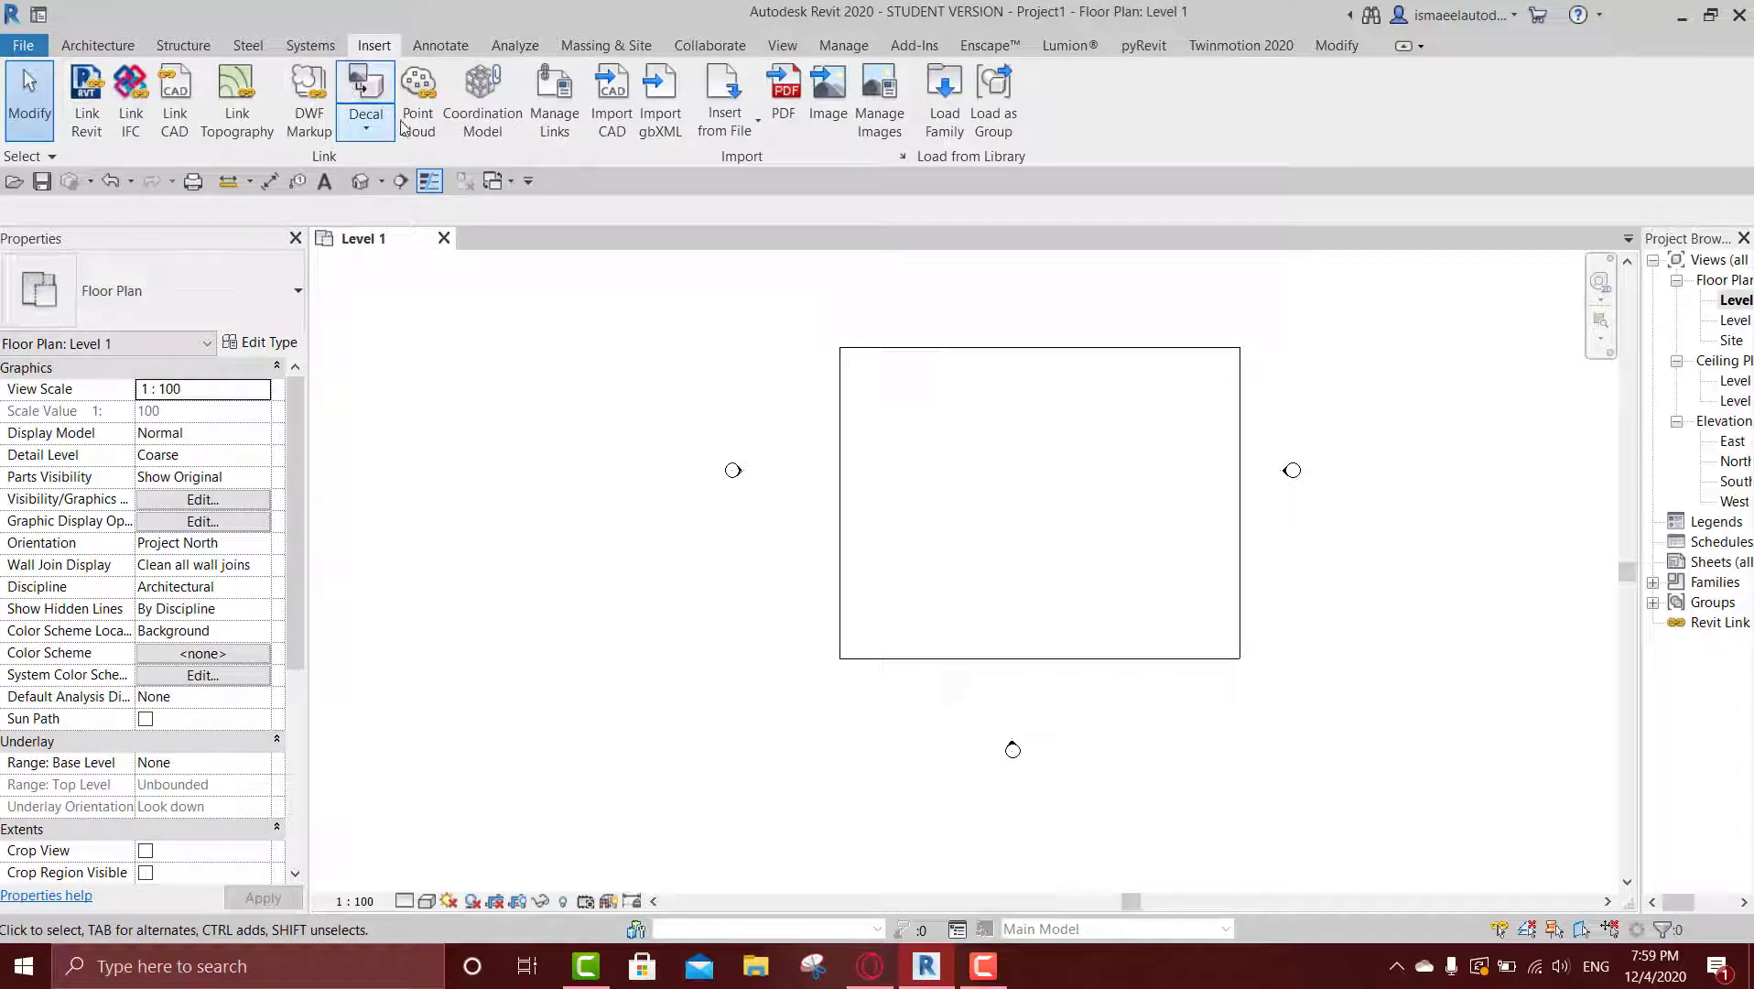
{"action": "left_click", "coordinate": [375, 123]}
{"action": "left_click", "coordinate": [411, 172]}
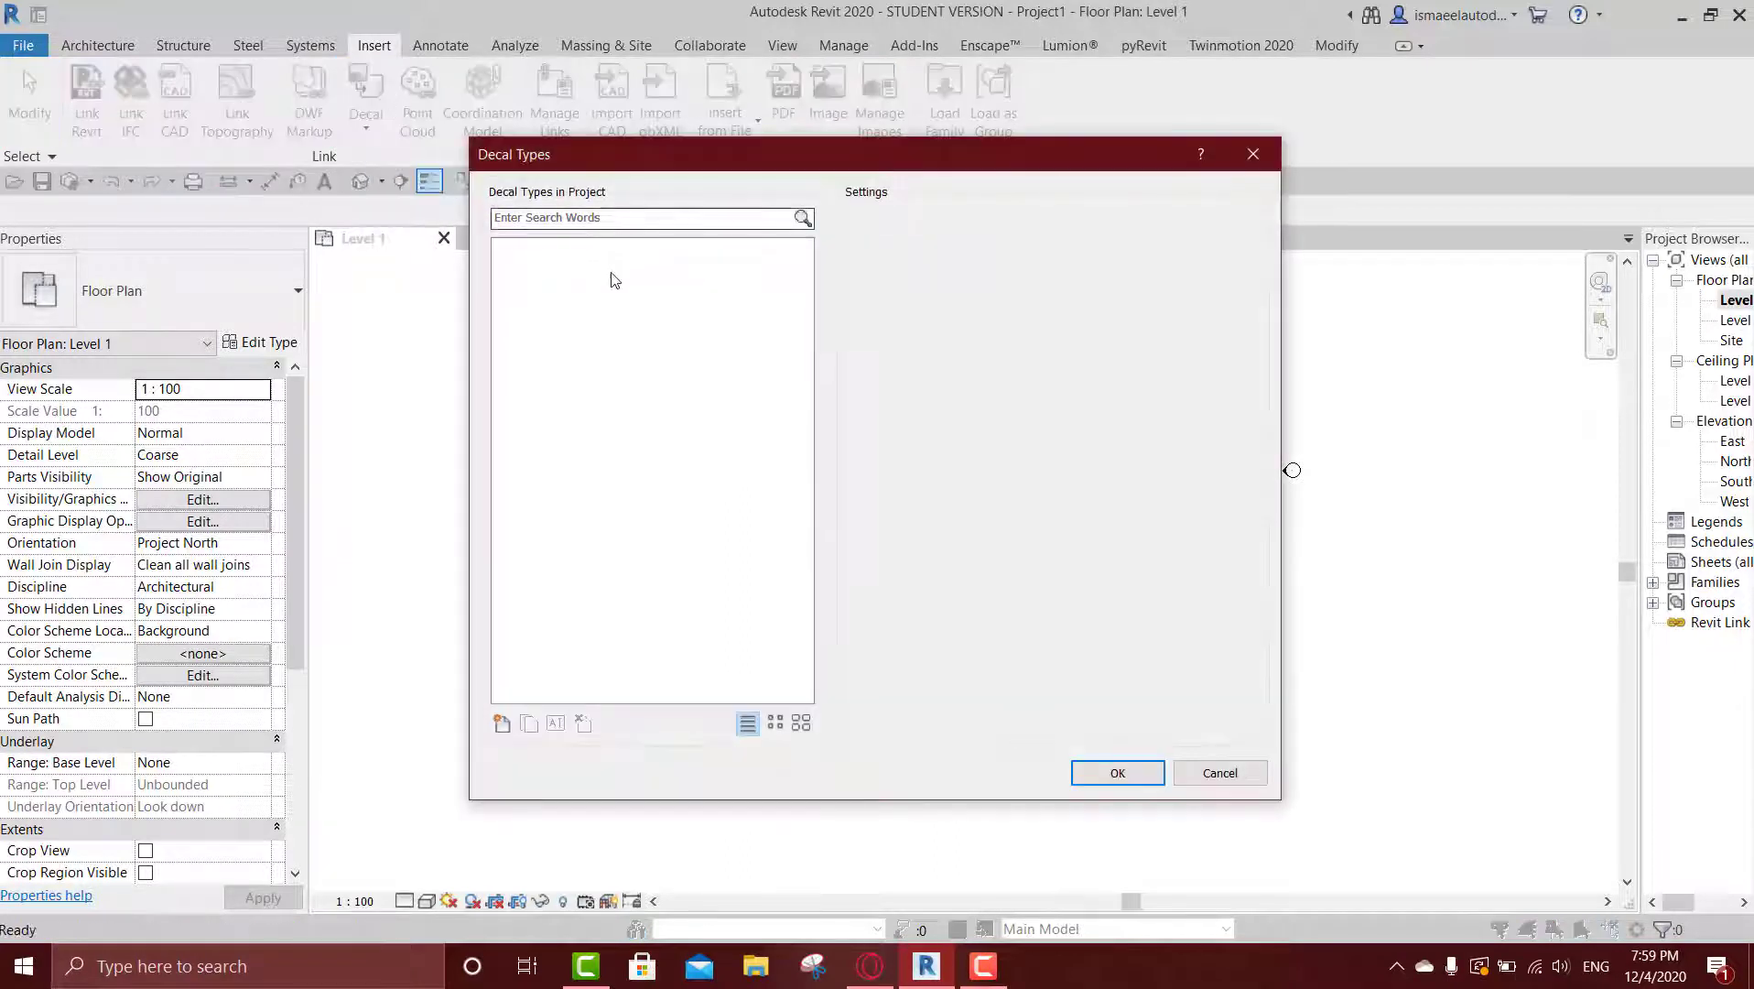
{"action": "left_click", "coordinate": [503, 724]}
{"action": "left_click", "coordinate": [968, 531]}
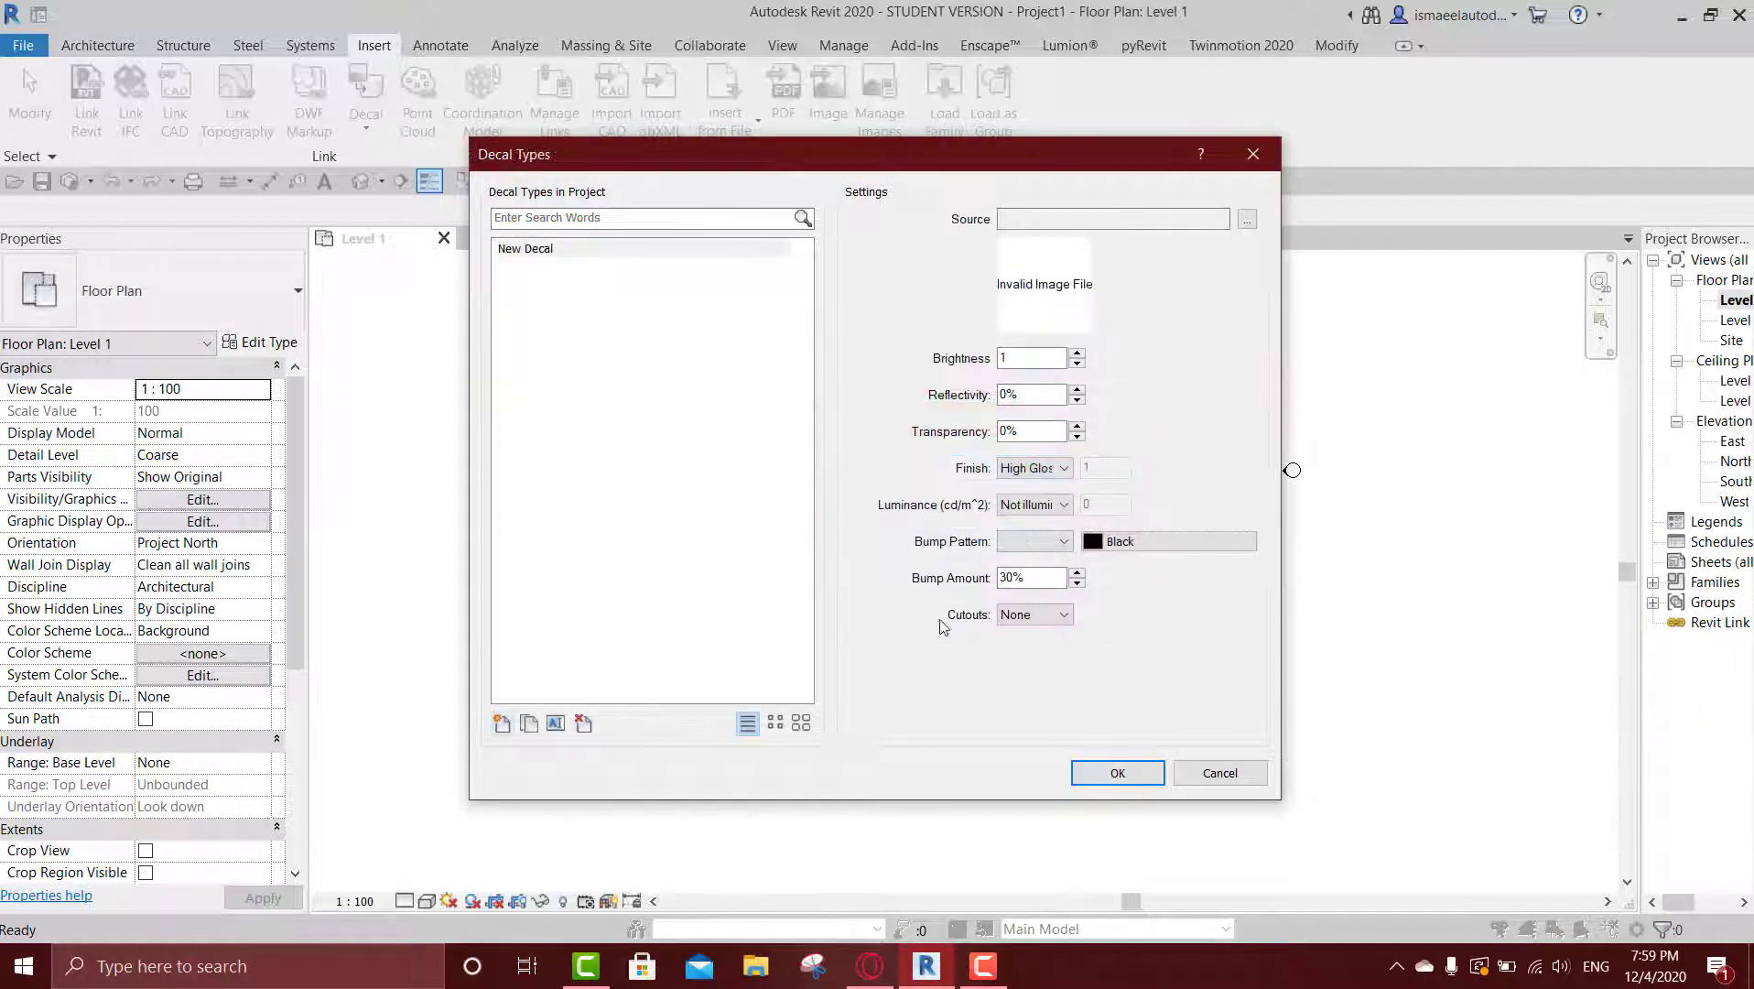
{"action": "left_click", "coordinate": [1249, 221]}
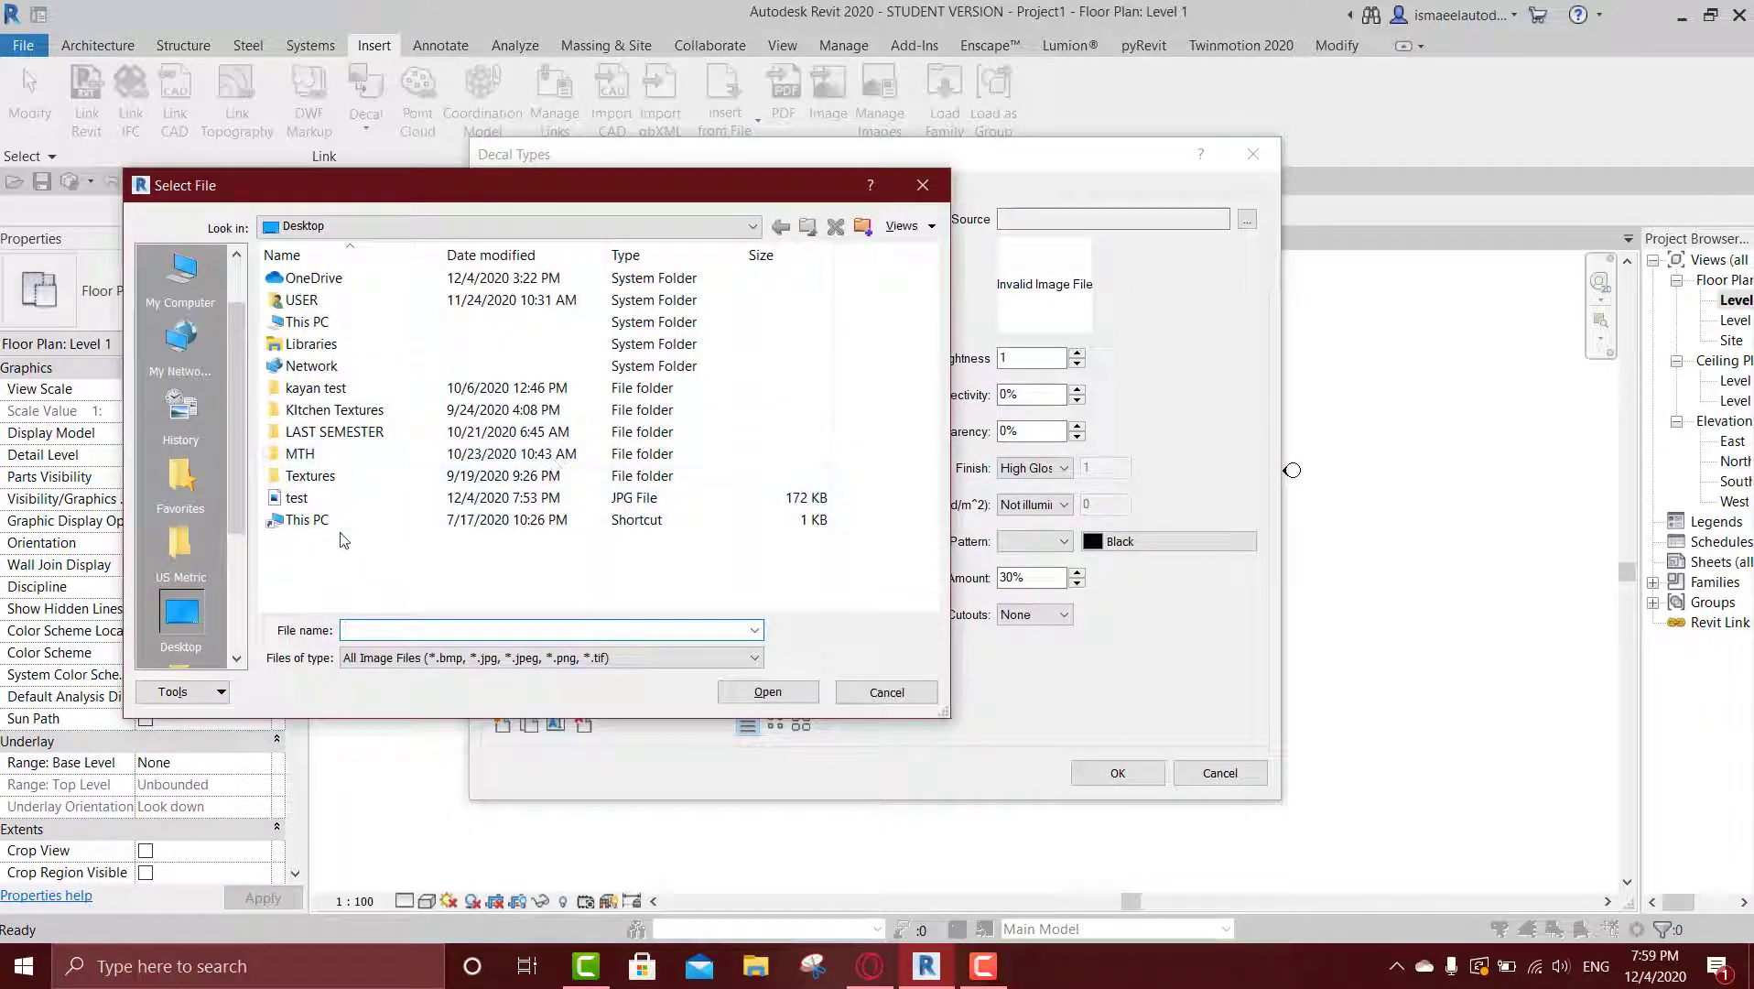
{"action": "left_click", "coordinate": [325, 520]}
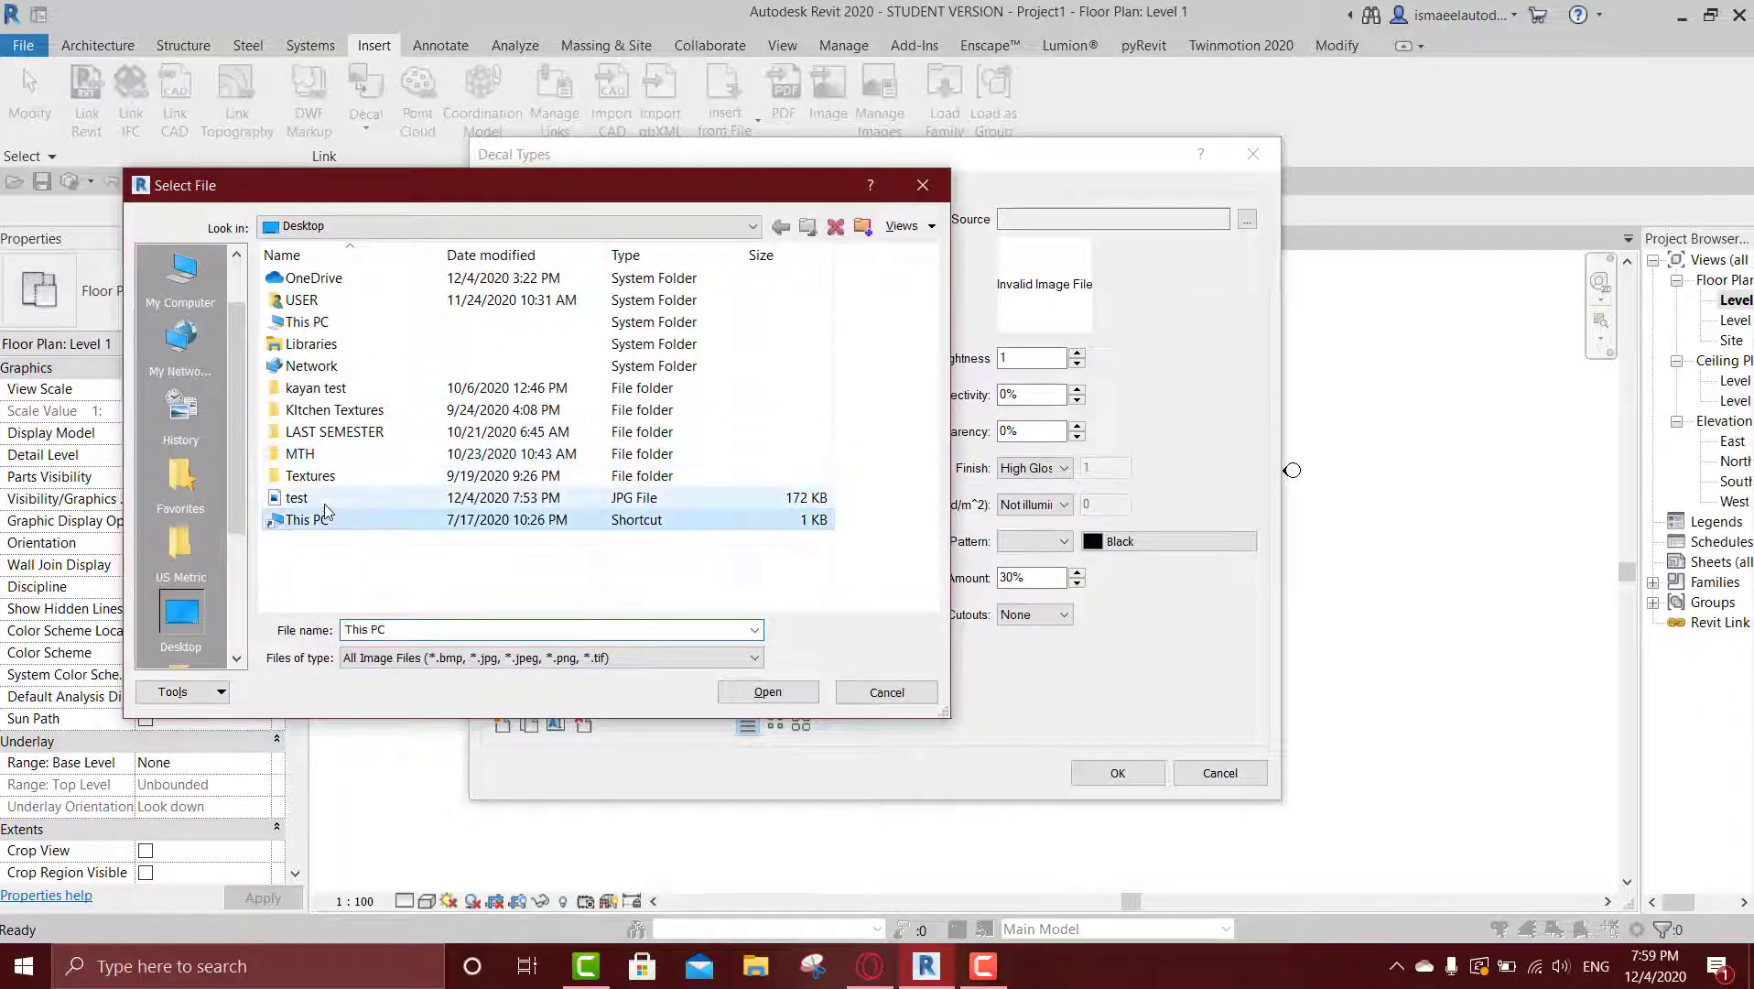
{"action": "left_click", "coordinate": [775, 690]}
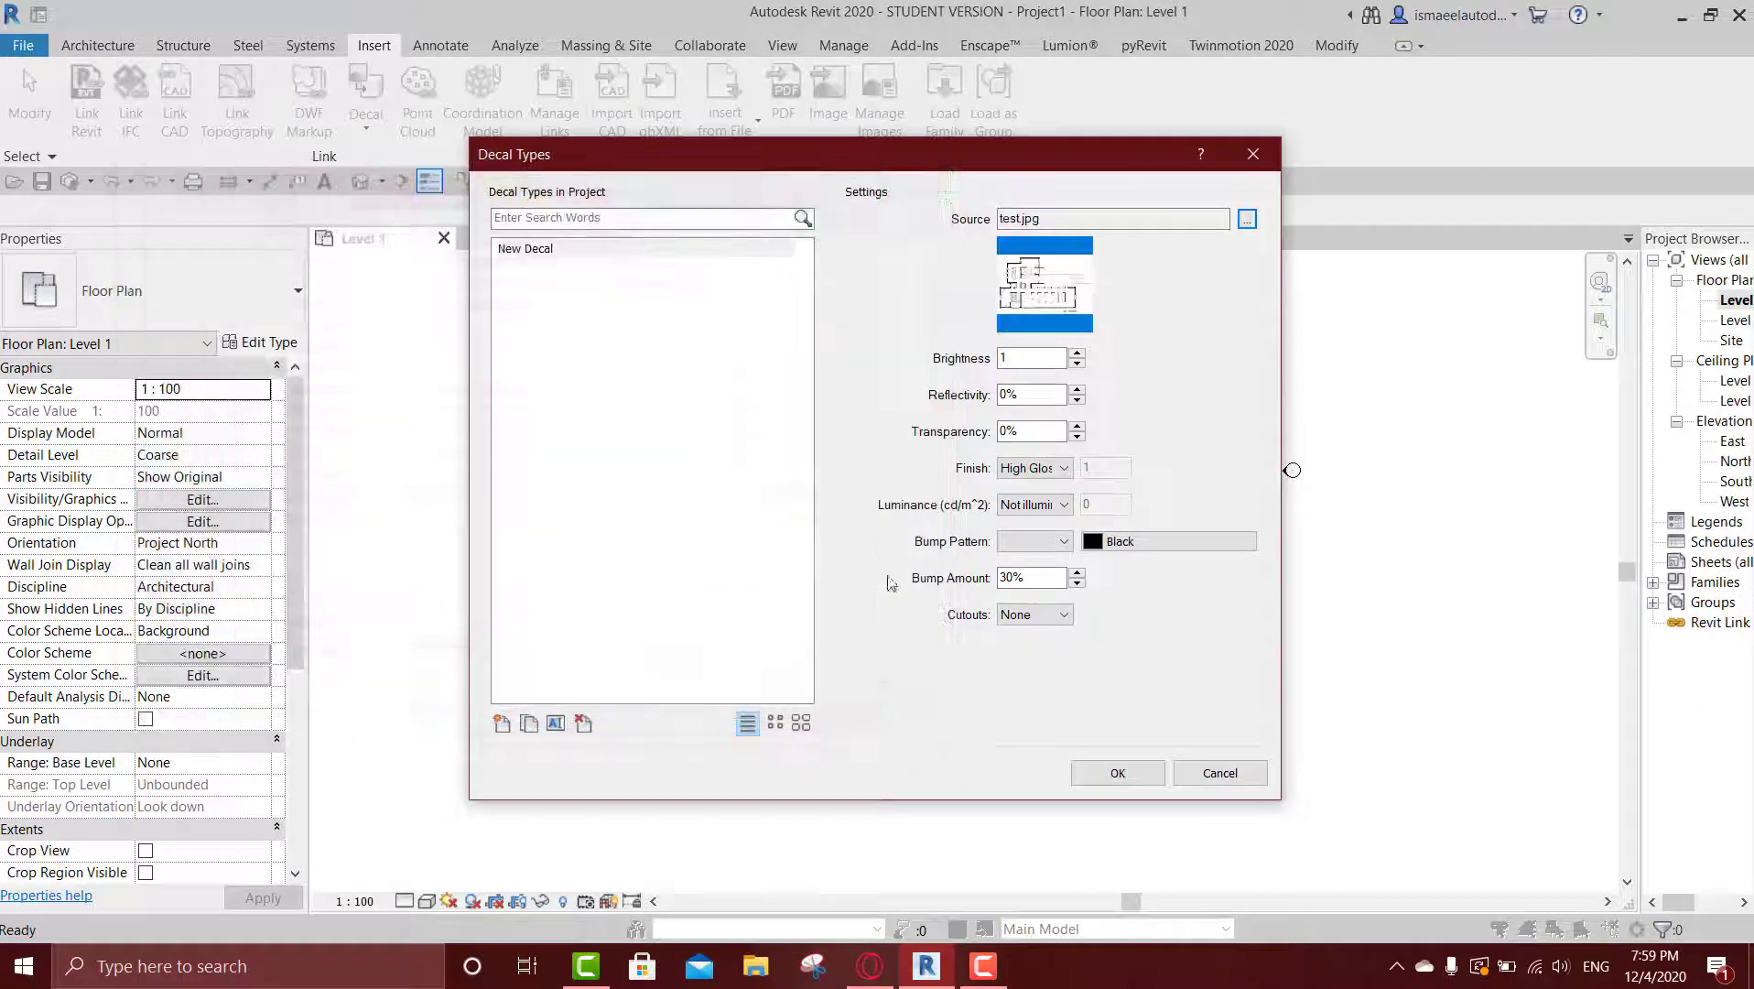
Place the New Decal inside the floor outline and drag its corner to enlarge it.
{"action": "left_click", "coordinate": [1117, 773]}
{"action": "scroll", "coordinate": [1040, 500], "scroll_direction": "up", "scroll_amount": 2}
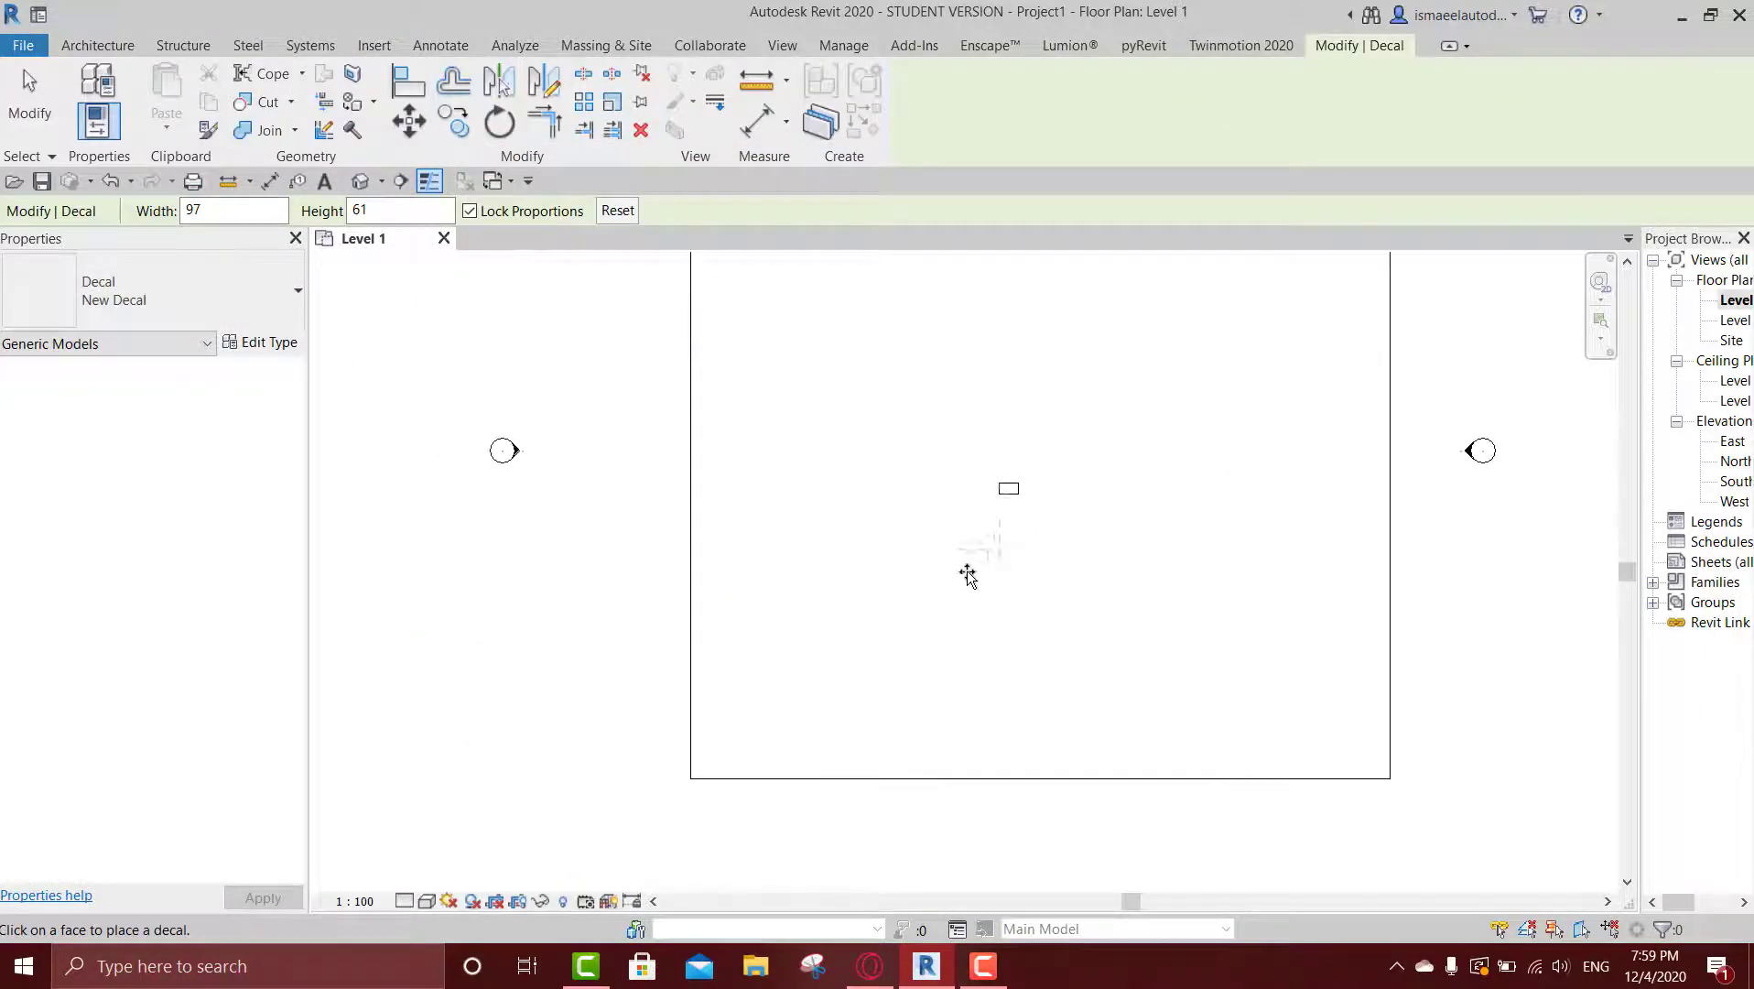
{"action": "left_click", "coordinate": [1029, 525]}
{"action": "key", "text": "Escape"}
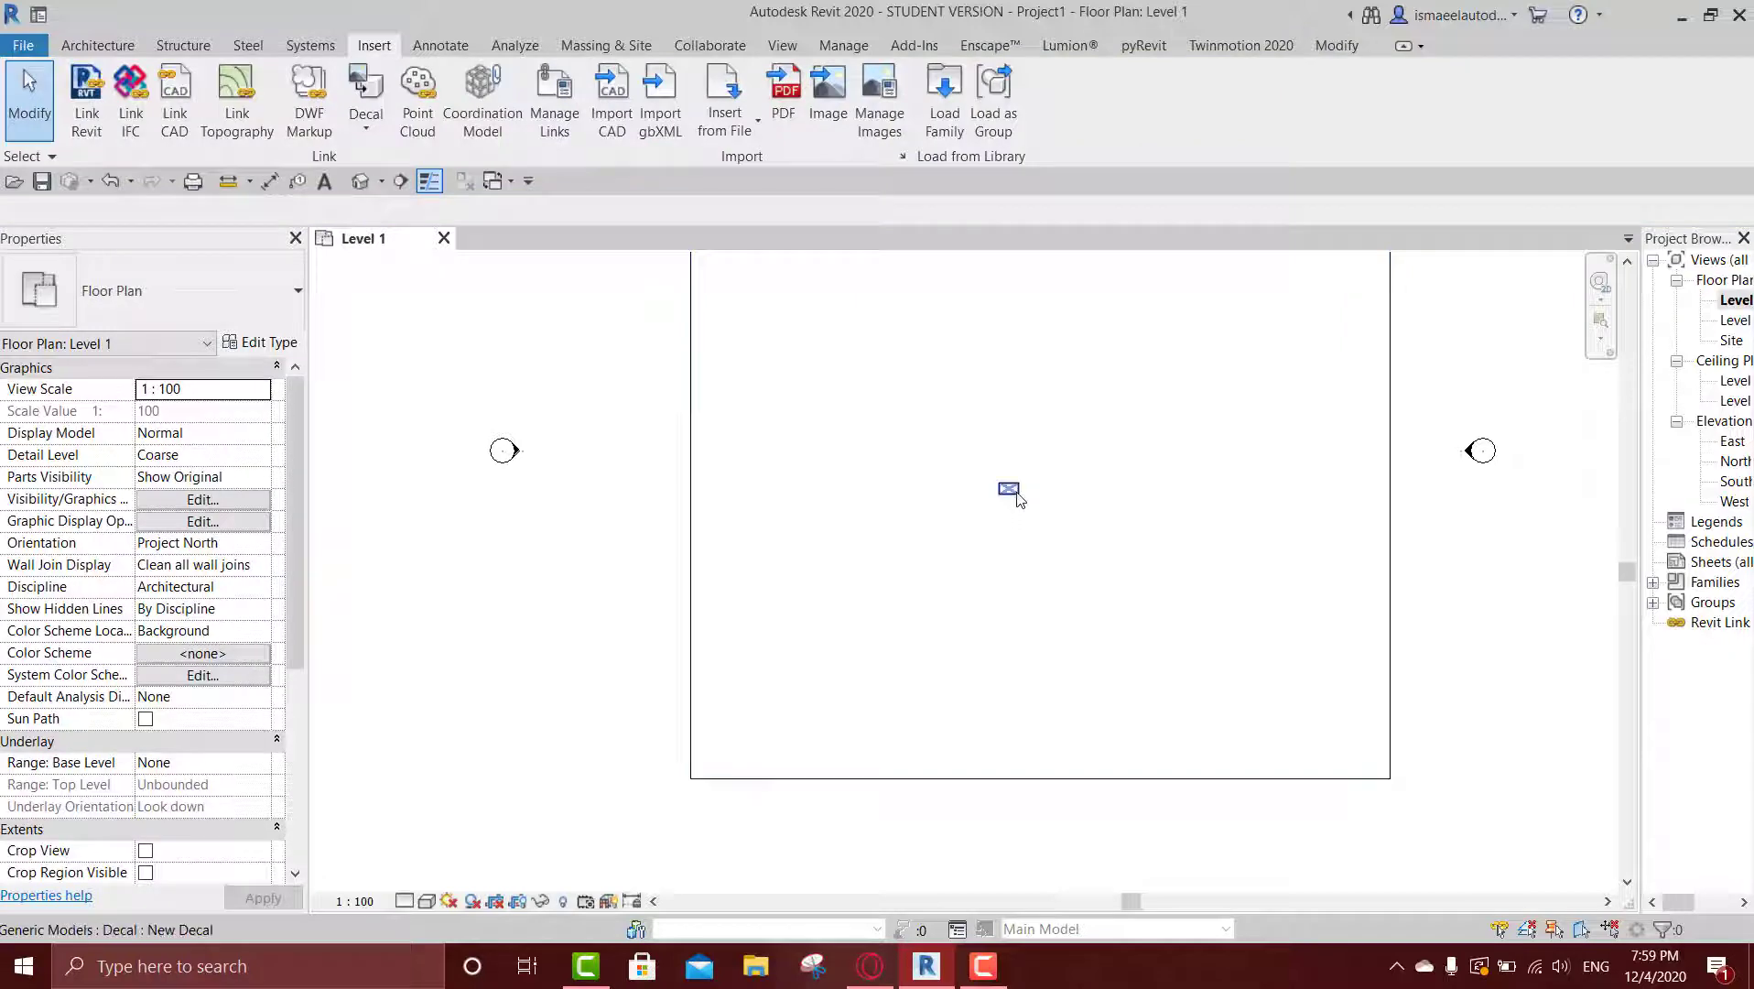
{"action": "left_click", "coordinate": [1018, 490]}
{"action": "left_click_drag", "start_coordinate": [1021, 469], "coordinate": [1398, 257]}
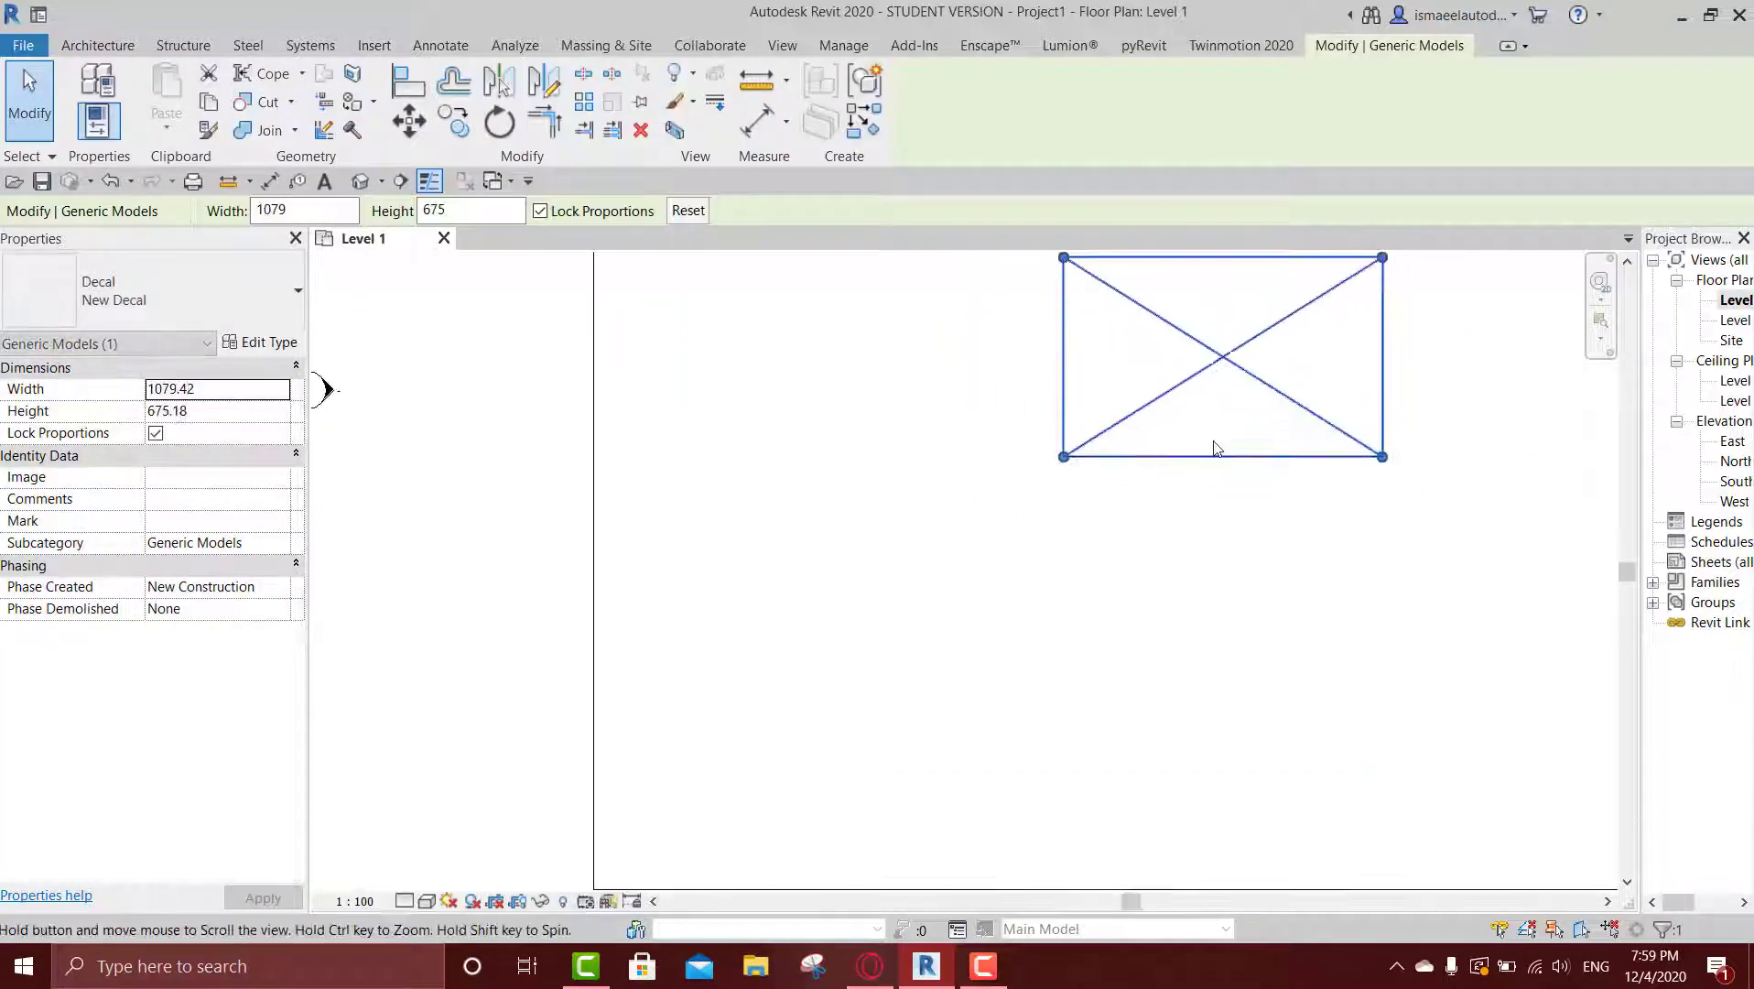
Switch the view's visual style to Realistic so the decal image renders.
{"action": "left_click", "coordinate": [928, 967]}
{"action": "left_click", "coordinate": [927, 967]}
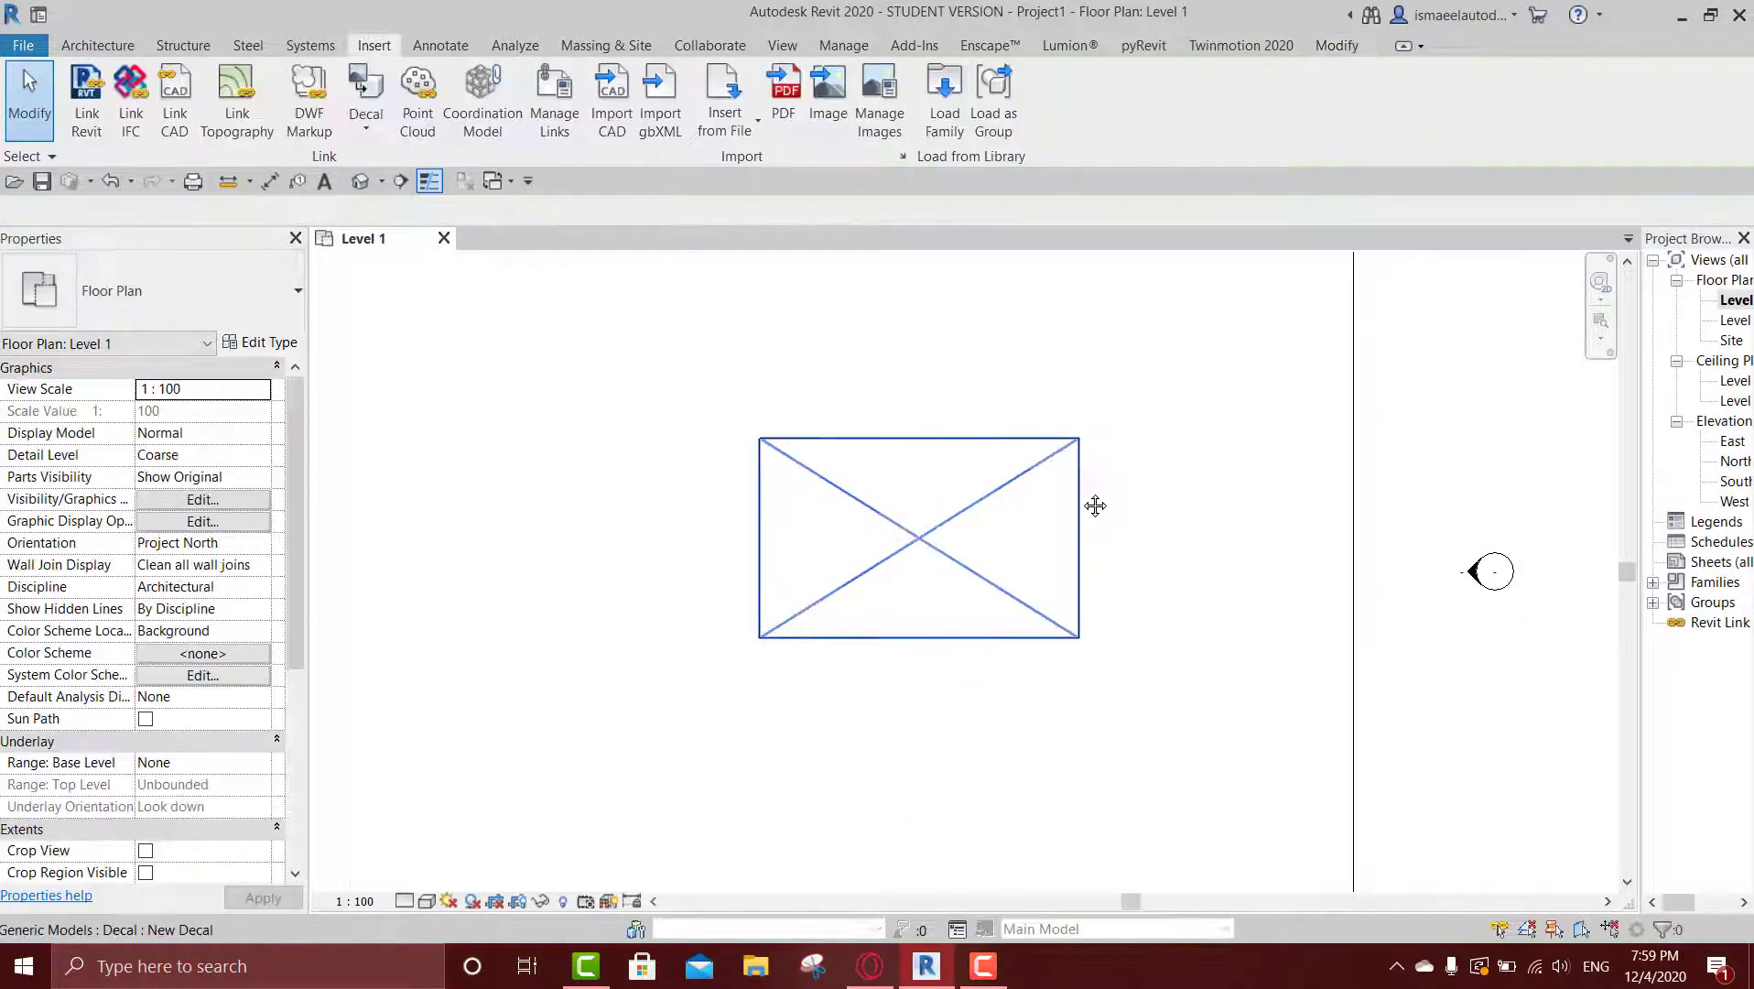
{"action": "left_click", "coordinate": [1097, 460]}
{"action": "left_click", "coordinate": [1037, 534]}
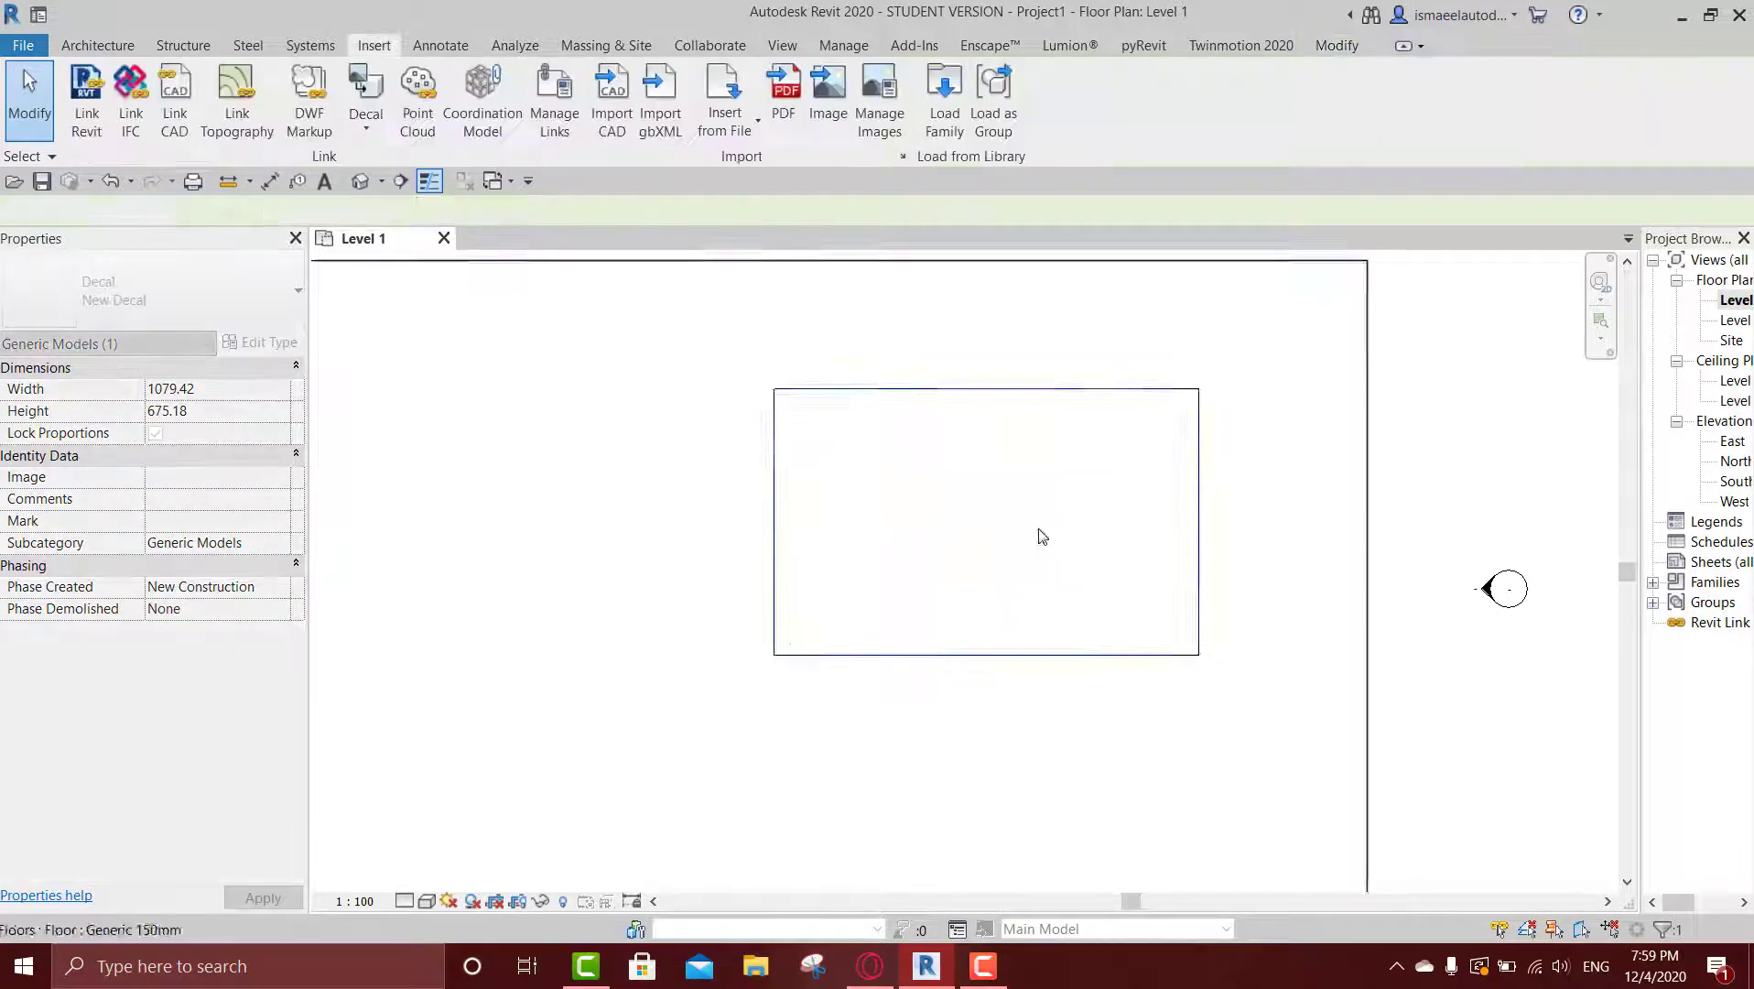
{"action": "left_click", "coordinate": [427, 901]}
{"action": "left_click", "coordinate": [466, 856]}
{"action": "scroll", "coordinate": [996, 582], "scroll_direction": "up", "scroll_amount": 2}
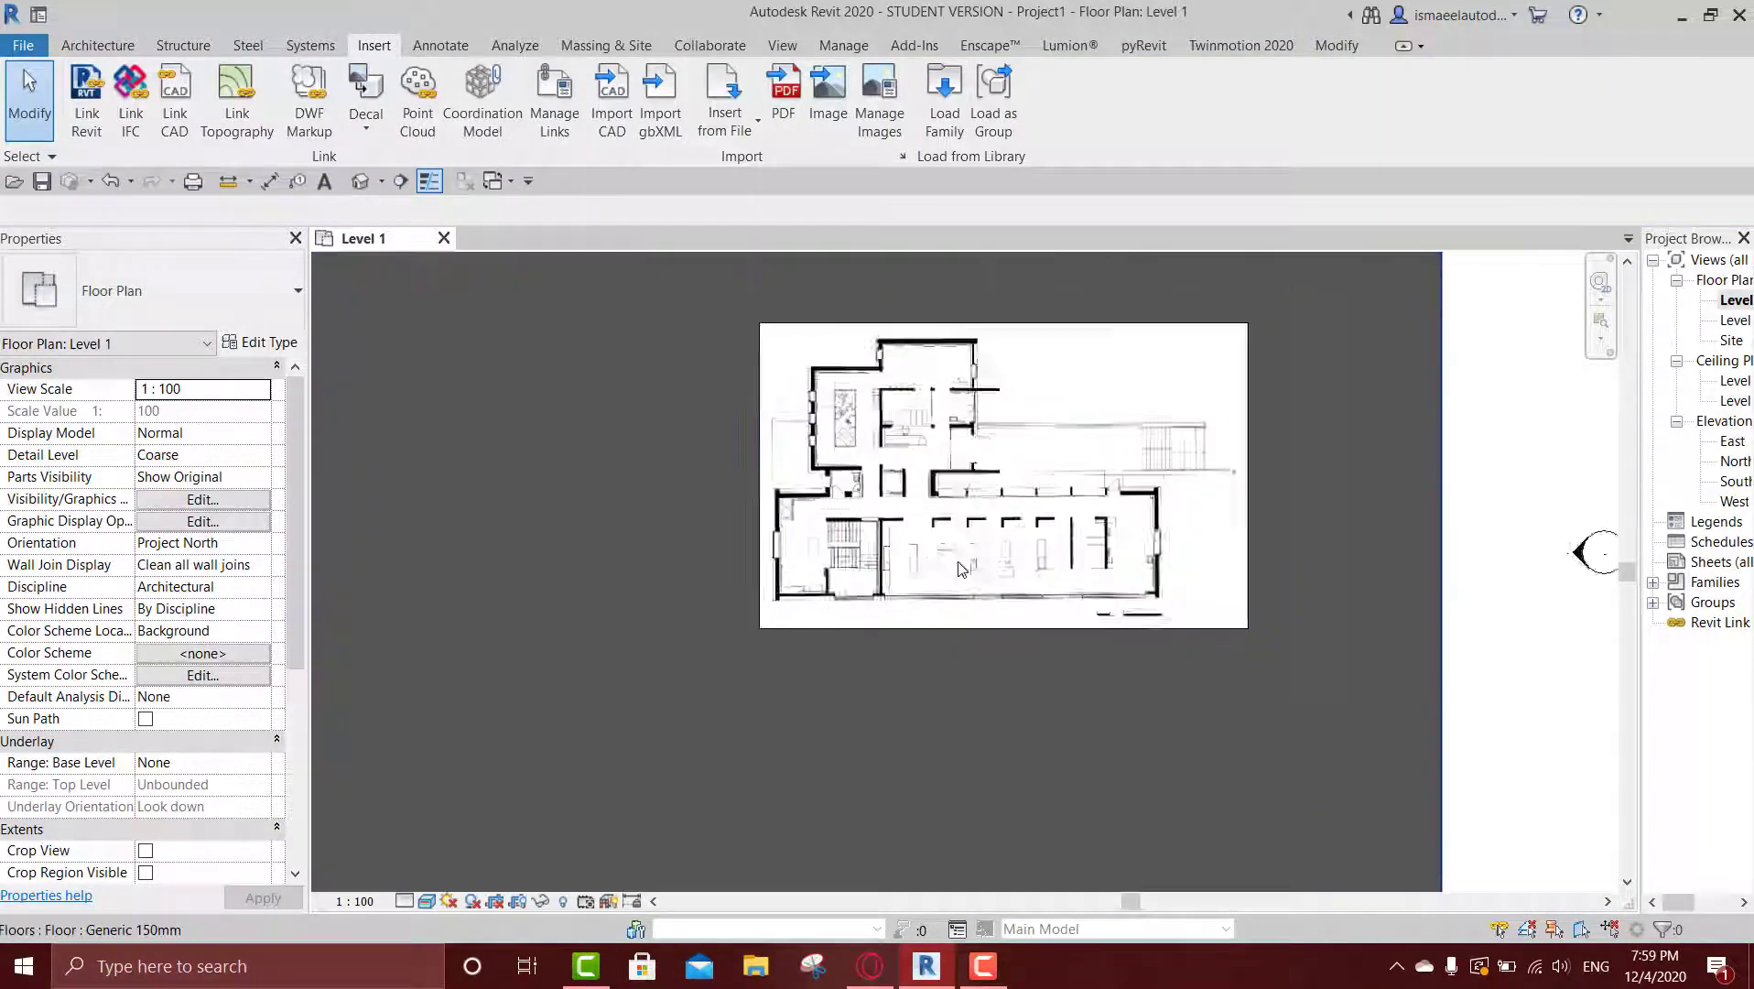
{"action": "left_click", "coordinate": [907, 511]}
{"action": "scroll", "coordinate": [907, 511], "scroll_direction": "down", "scroll_amount": 2}
{"action": "middle_click_drag", "start_coordinate": [1233, 507], "coordinate": [1467, 501]}
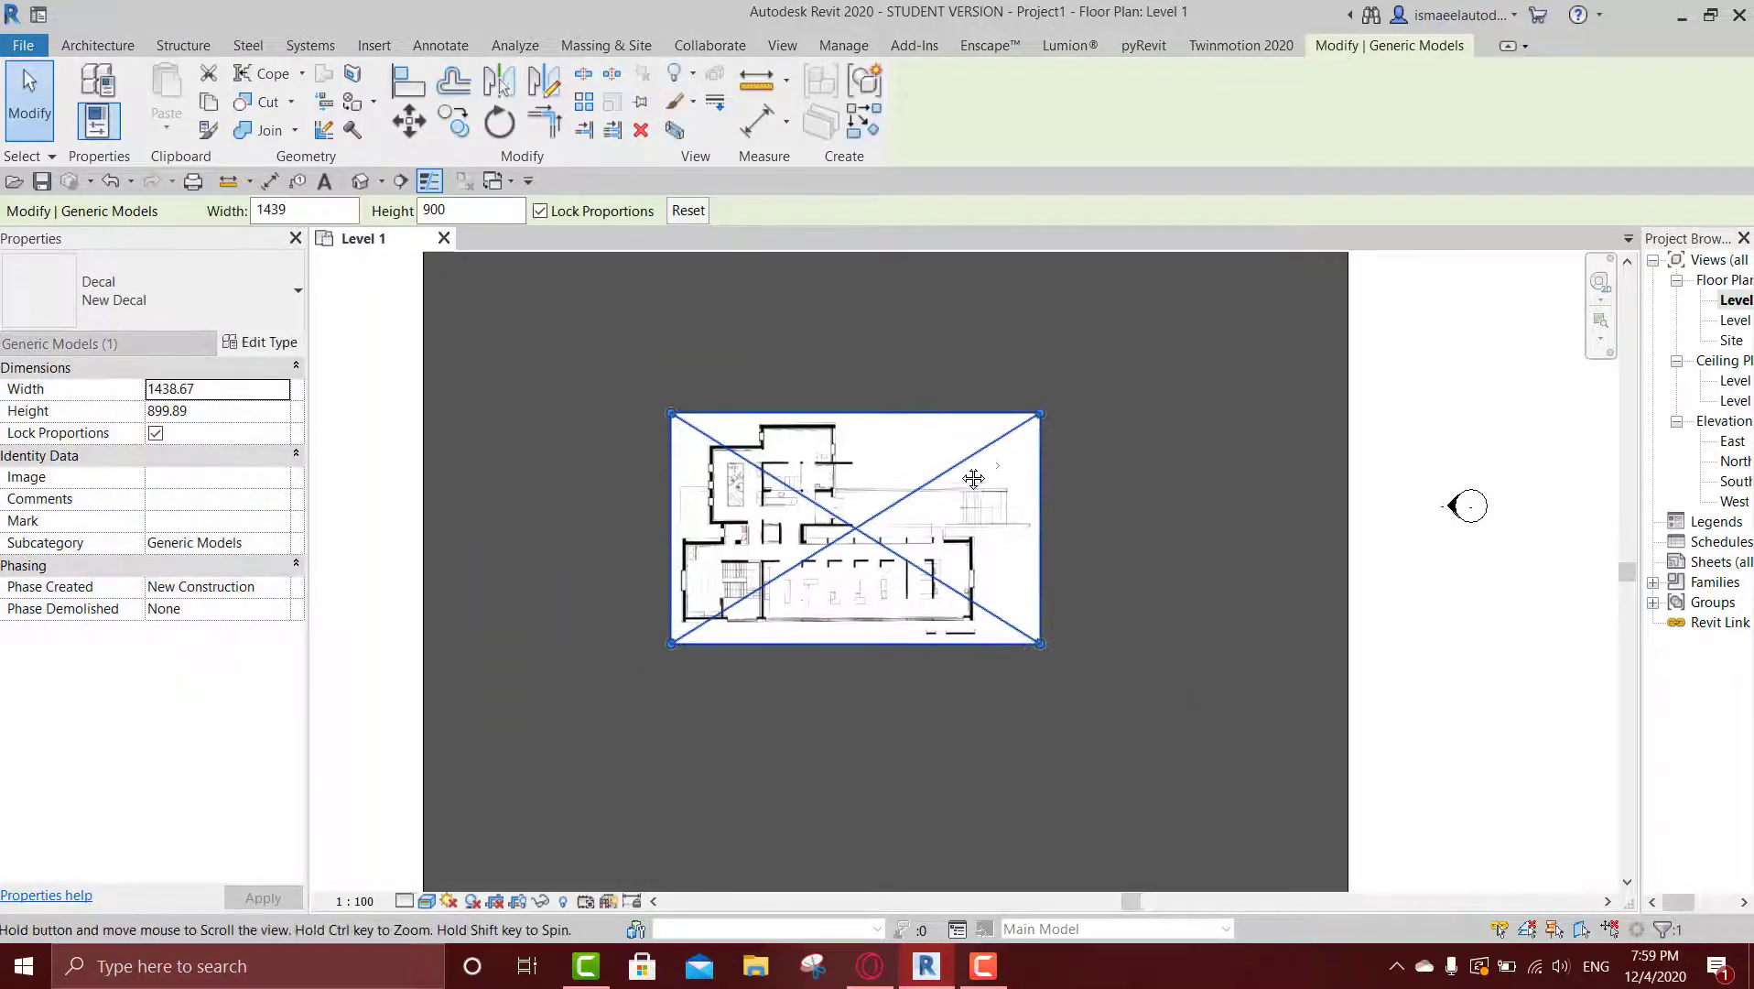
Override the decal's surface transparency to 80 in this view.
{"action": "key", "text": "Escape"}
{"action": "scroll", "coordinate": [960, 412], "scroll_direction": "up", "scroll_amount": 2}
{"action": "left_click", "coordinate": [905, 484]}
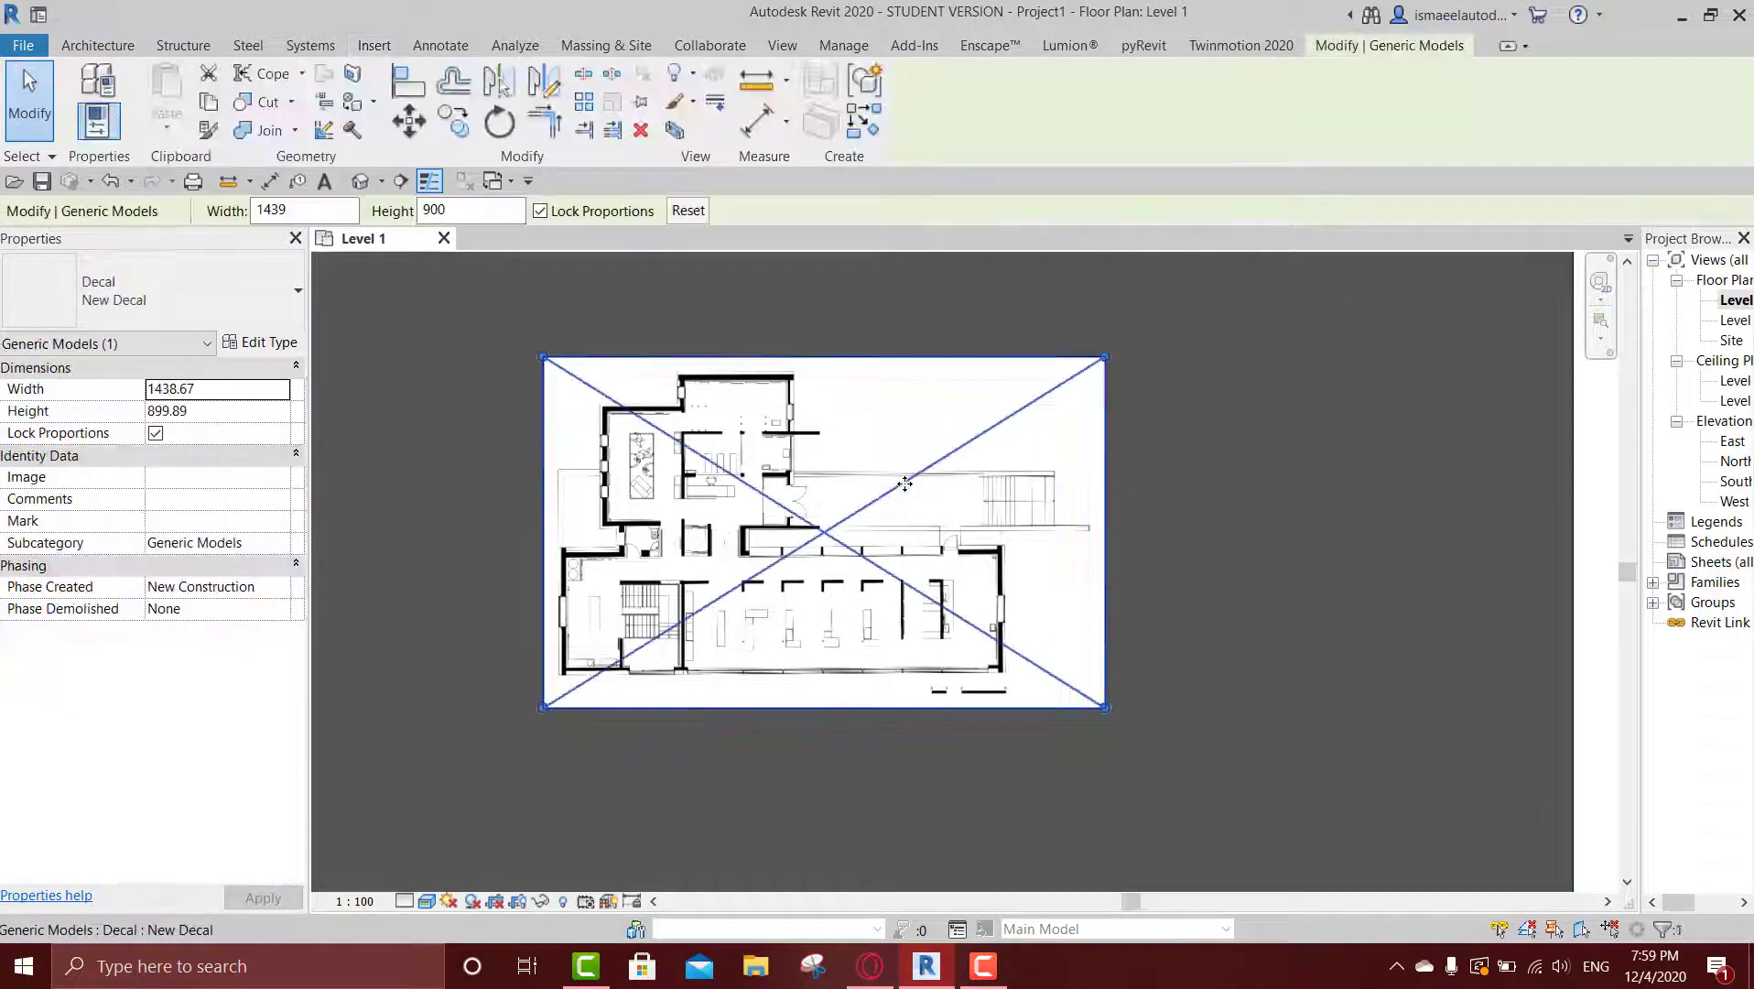
{"action": "right_click", "coordinate": [904, 483]}
{"action": "mouse_move", "coordinate": [1012, 590]}
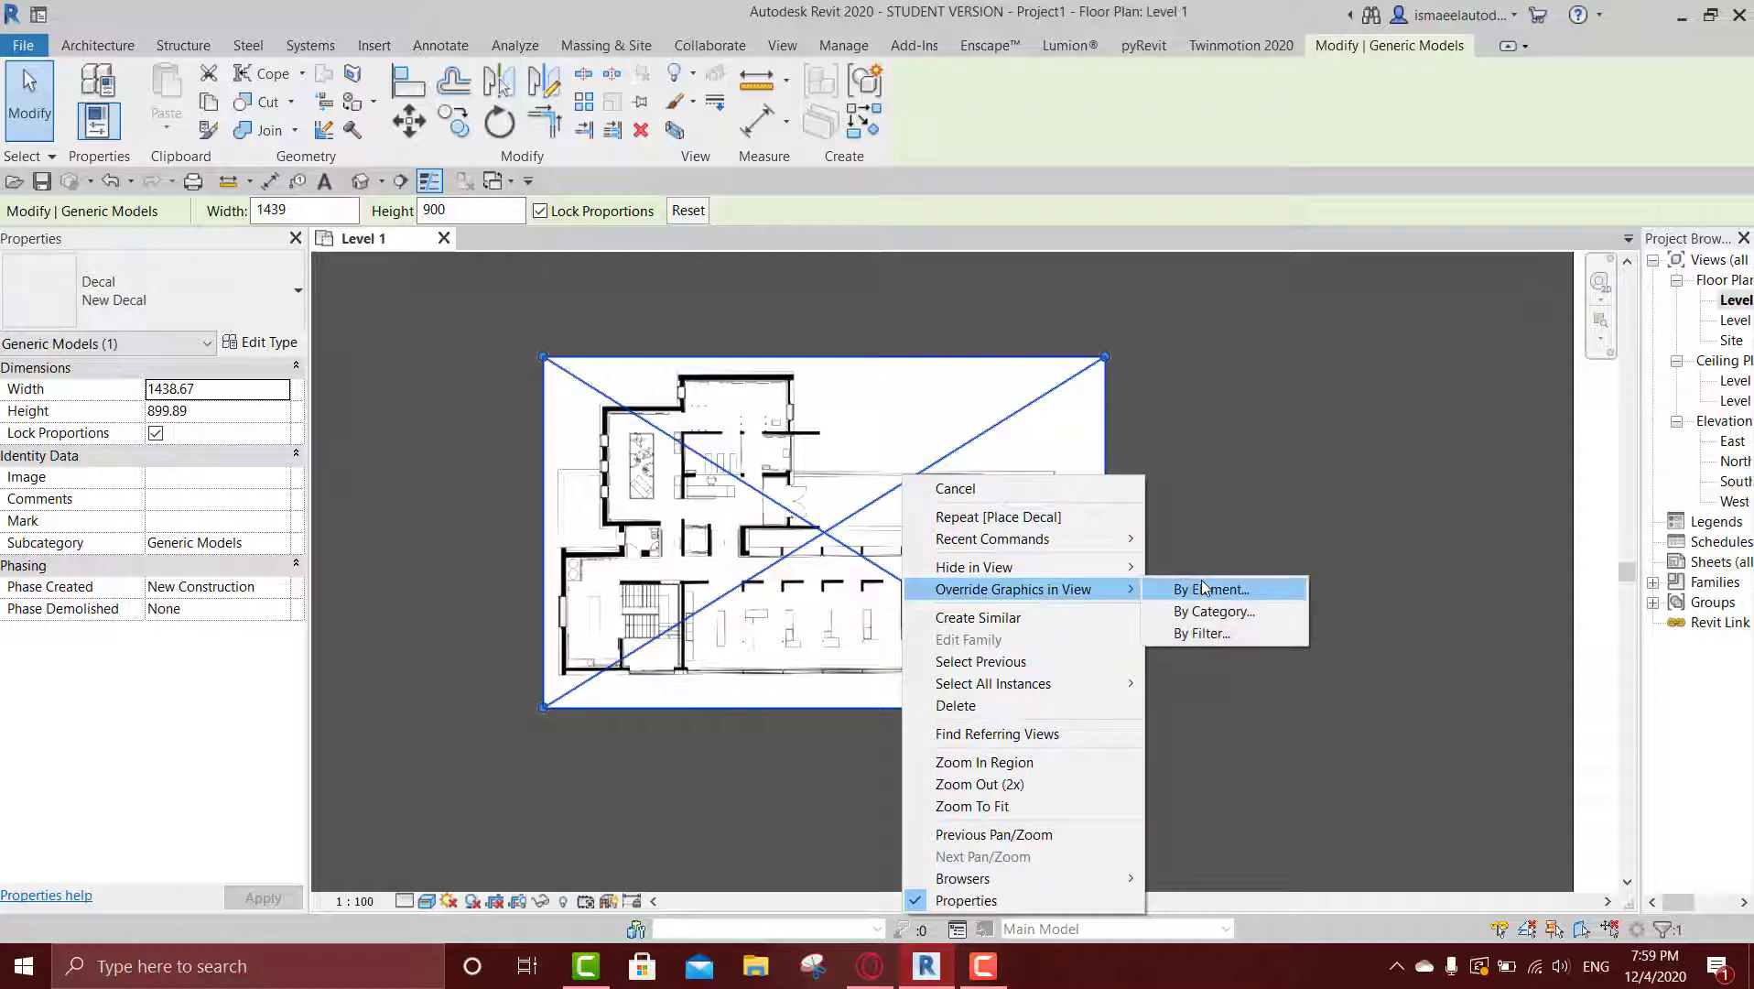
{"action": "left_click", "coordinate": [1206, 589]}
{"action": "left_click_drag", "start_coordinate": [1293, 430], "coordinate": [1357, 432]}
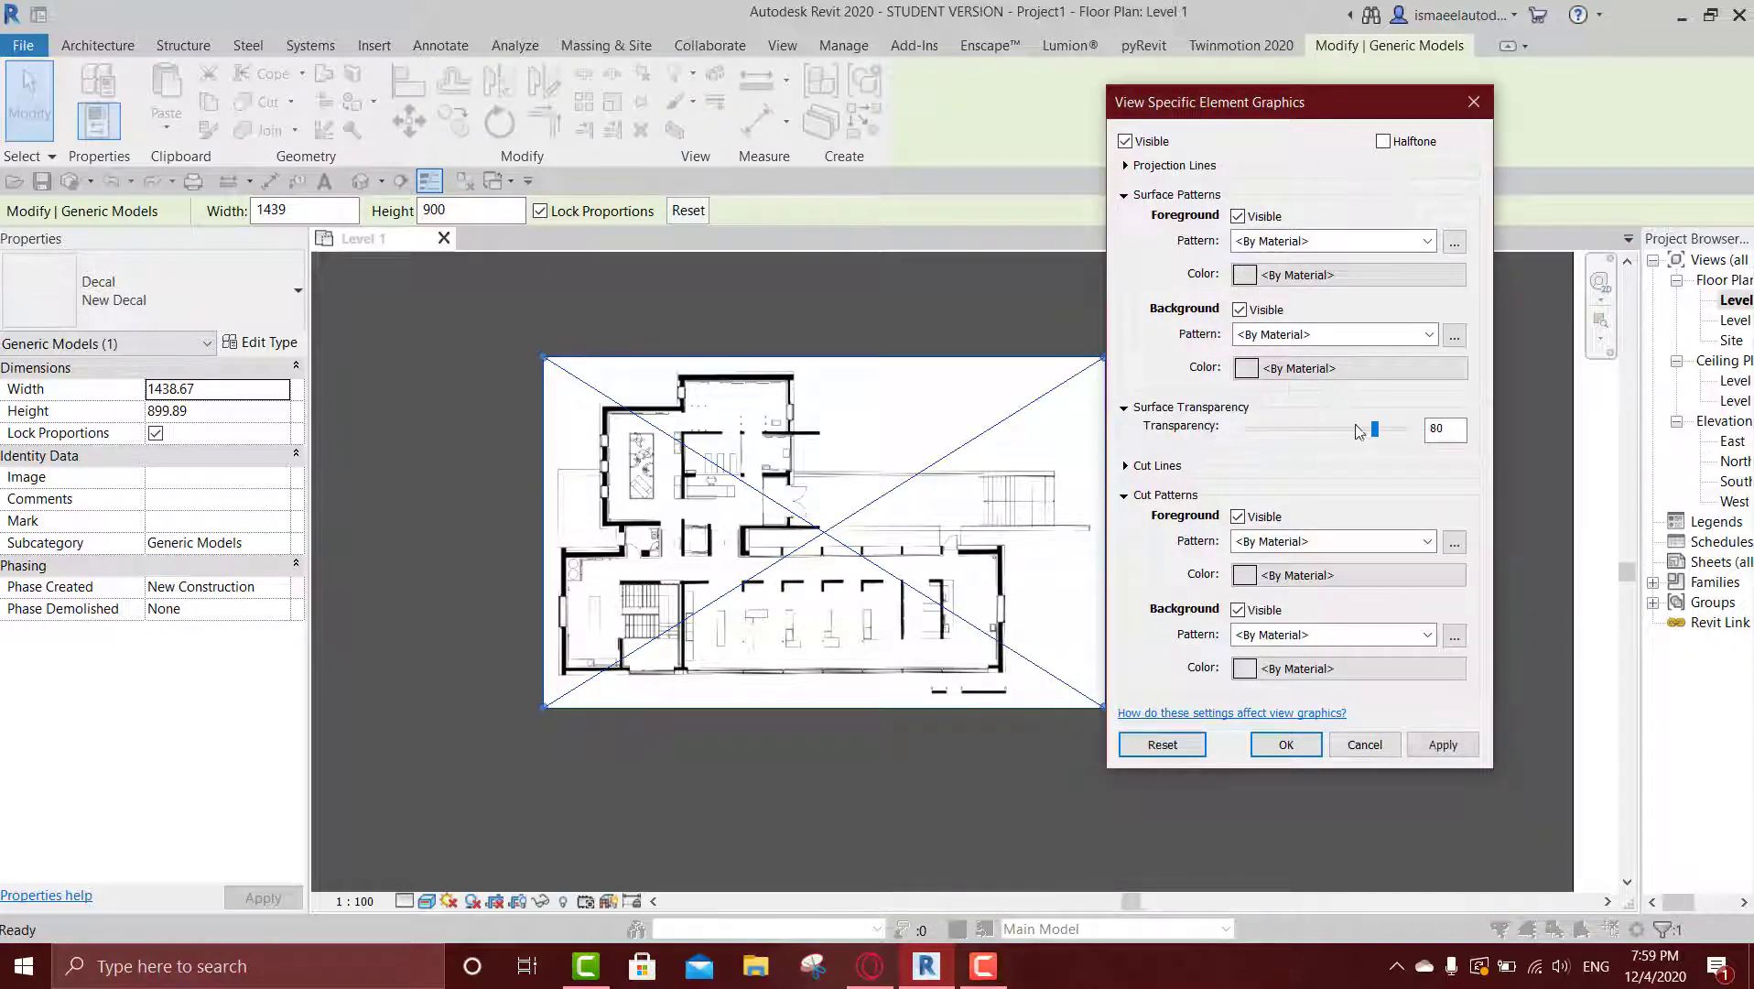
{"action": "left_click", "coordinate": [1443, 743]}
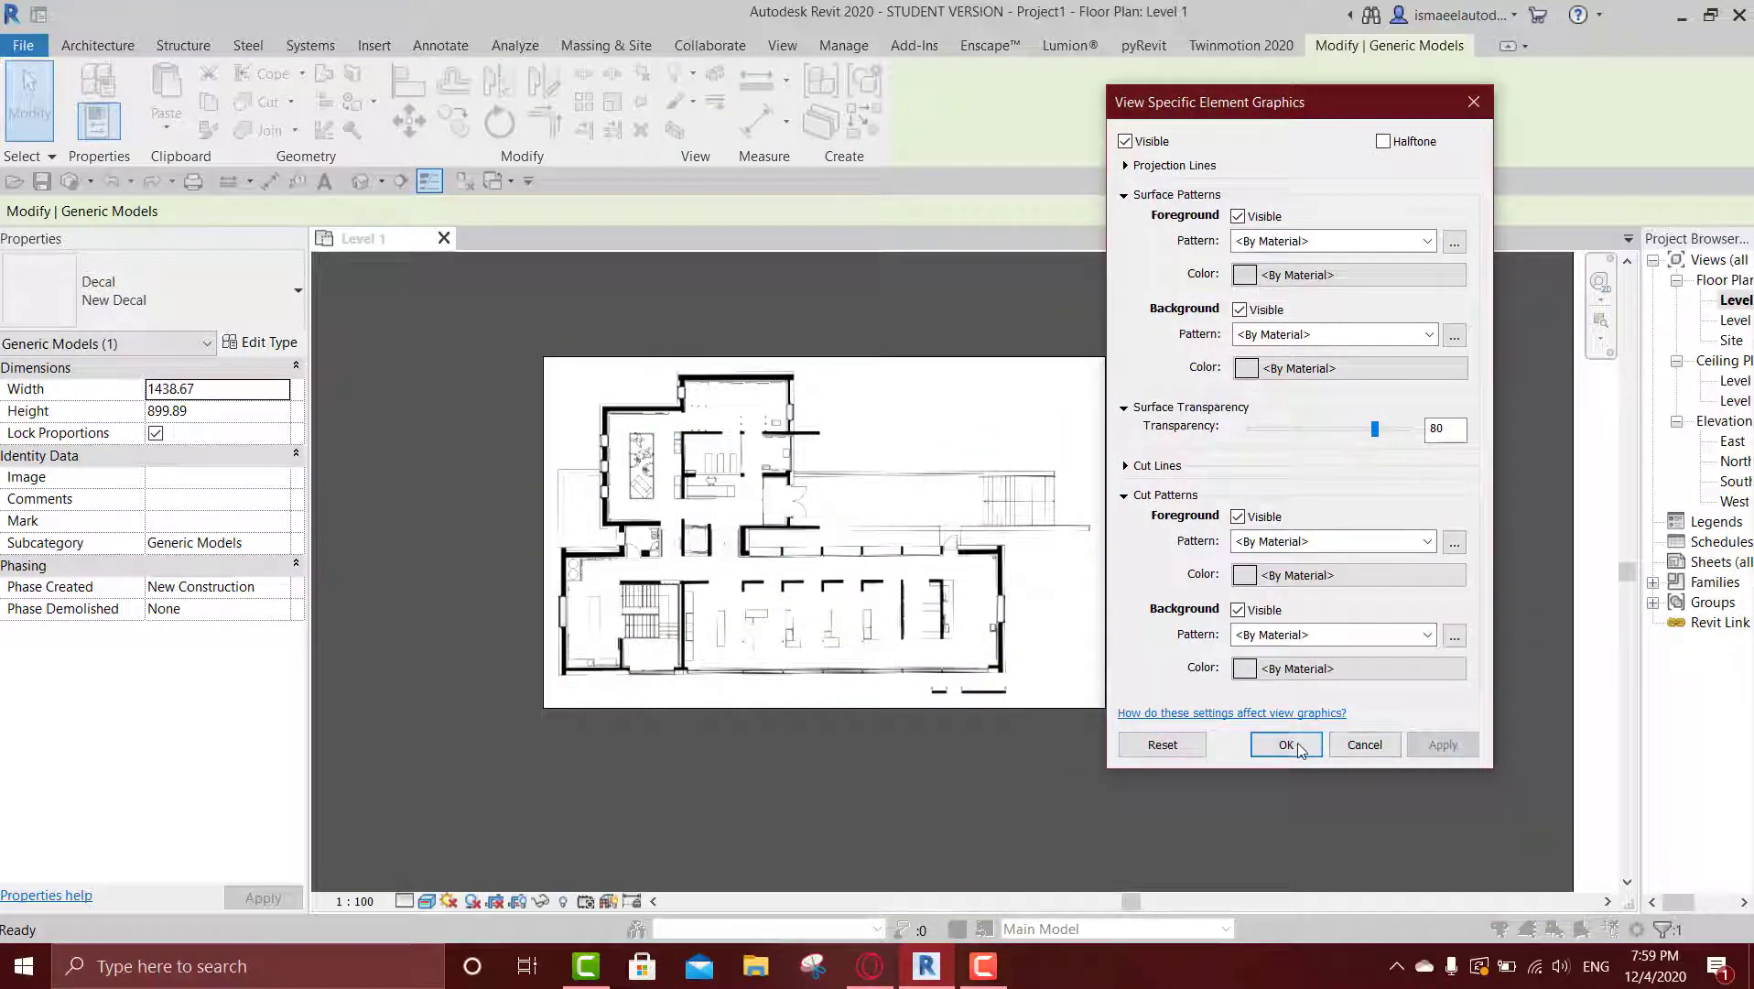
{"action": "left_click", "coordinate": [1286, 744]}
Reset the decal's transparency to 0 and turn off its halftone.
{"action": "key", "text": "Escape"}
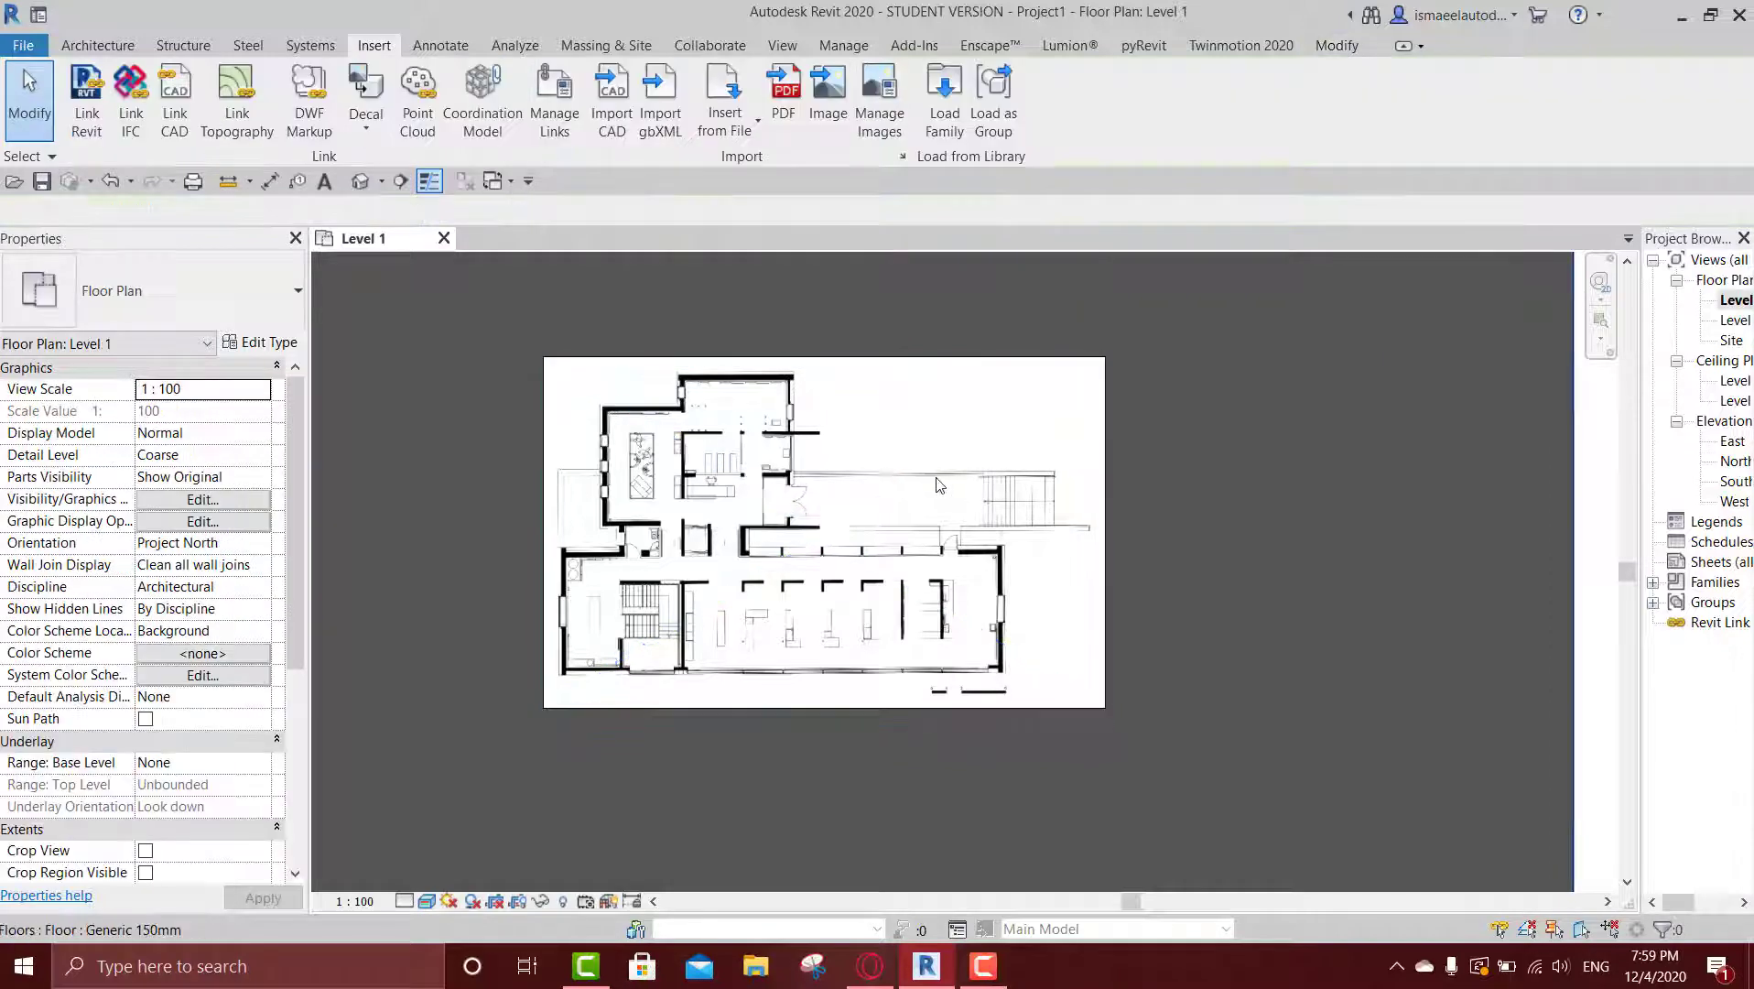
{"action": "left_click", "coordinate": [940, 472]}
{"action": "key", "text": "Escape"}
{"action": "left_click", "coordinate": [941, 471]}
{"action": "right_click", "coordinate": [966, 449]}
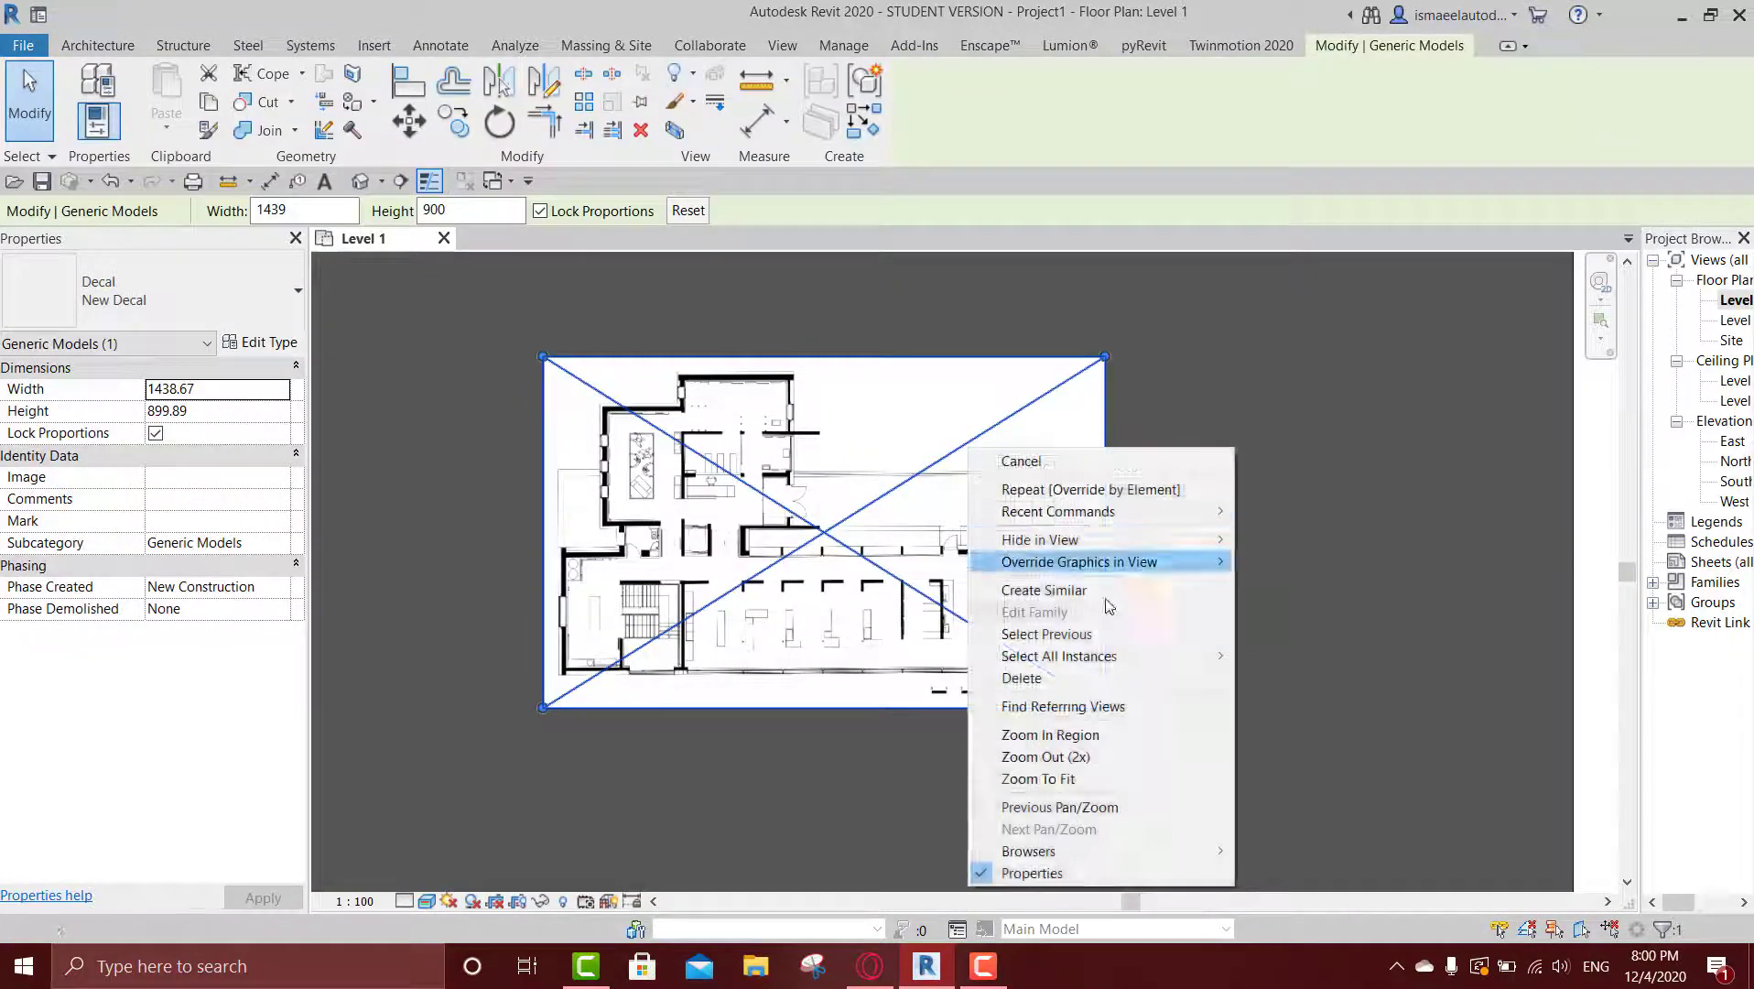
{"action": "left_click", "coordinate": [1298, 563]}
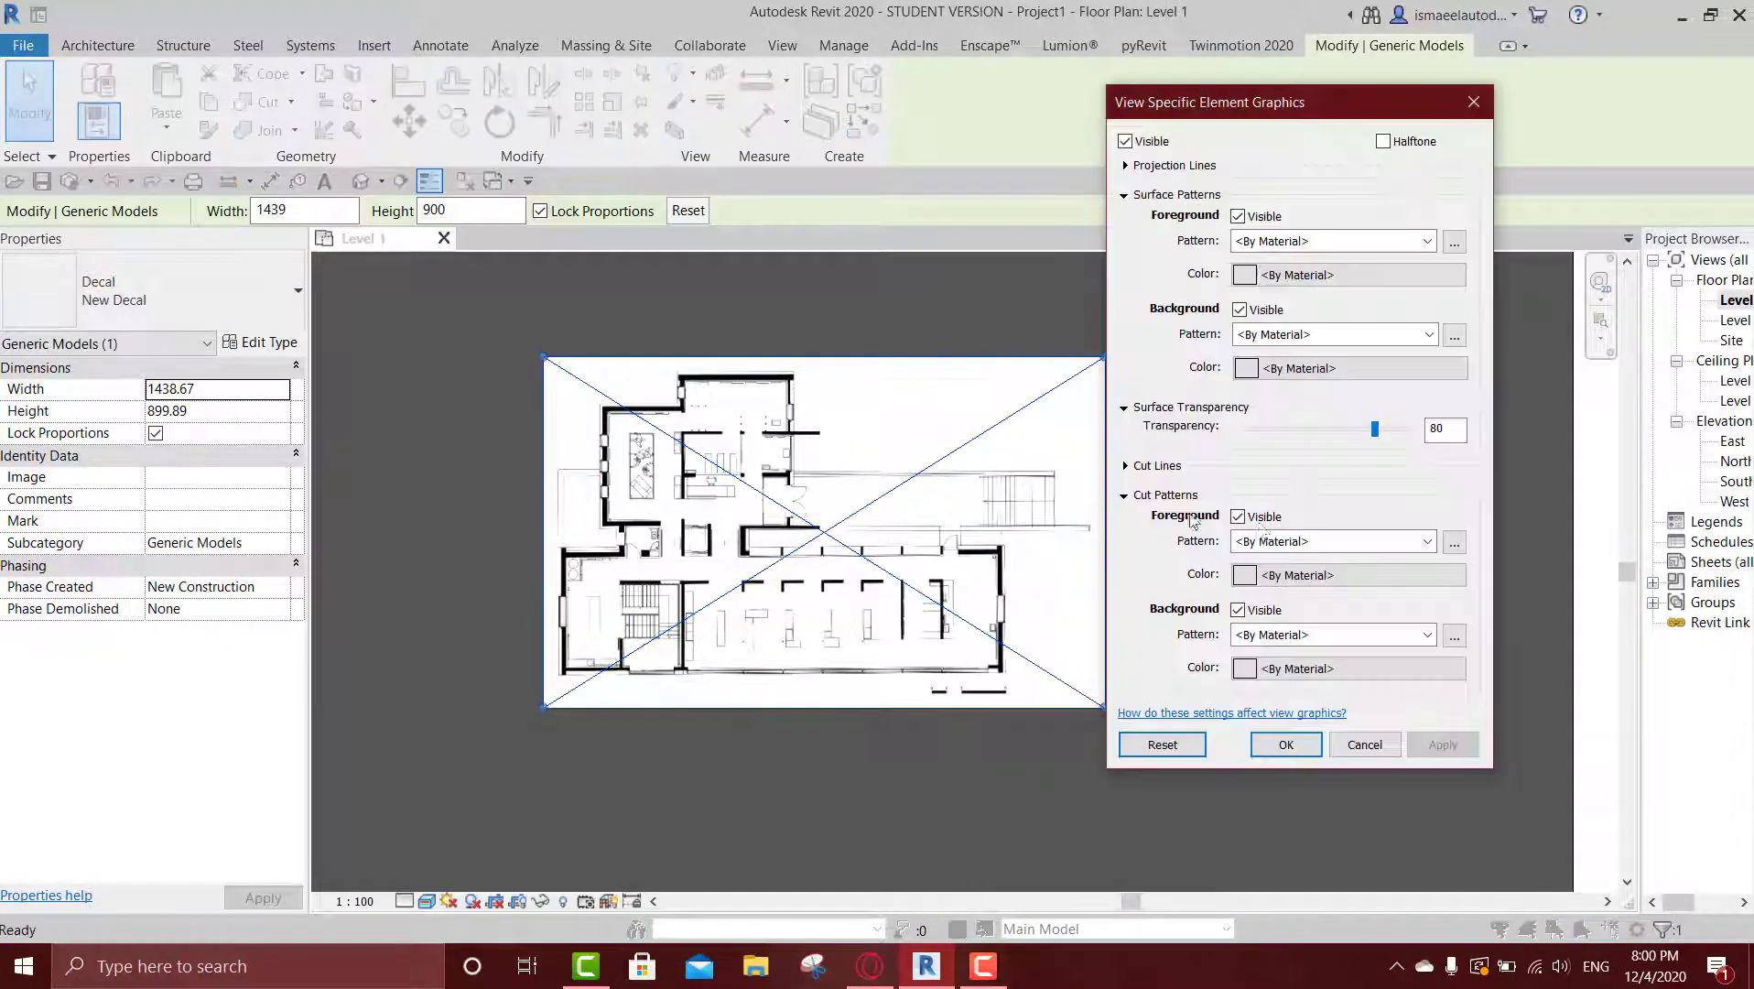
{"action": "left_click", "coordinate": [1162, 743]}
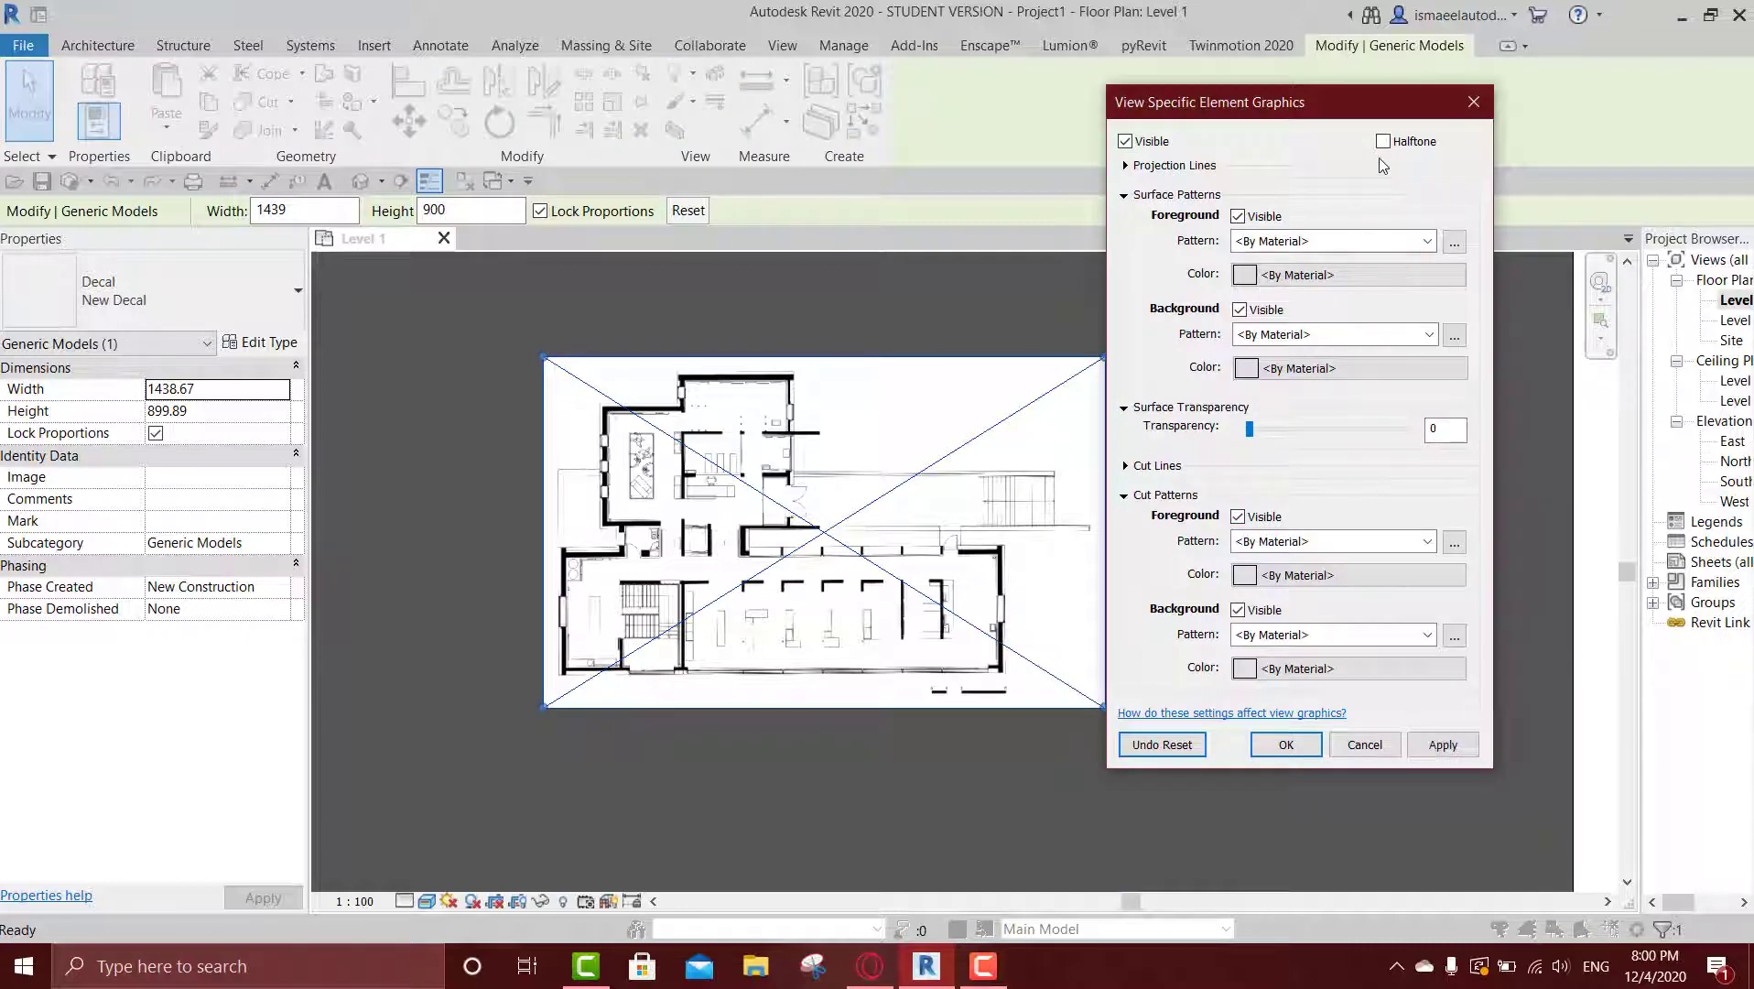
{"action": "left_click", "coordinate": [1443, 744]}
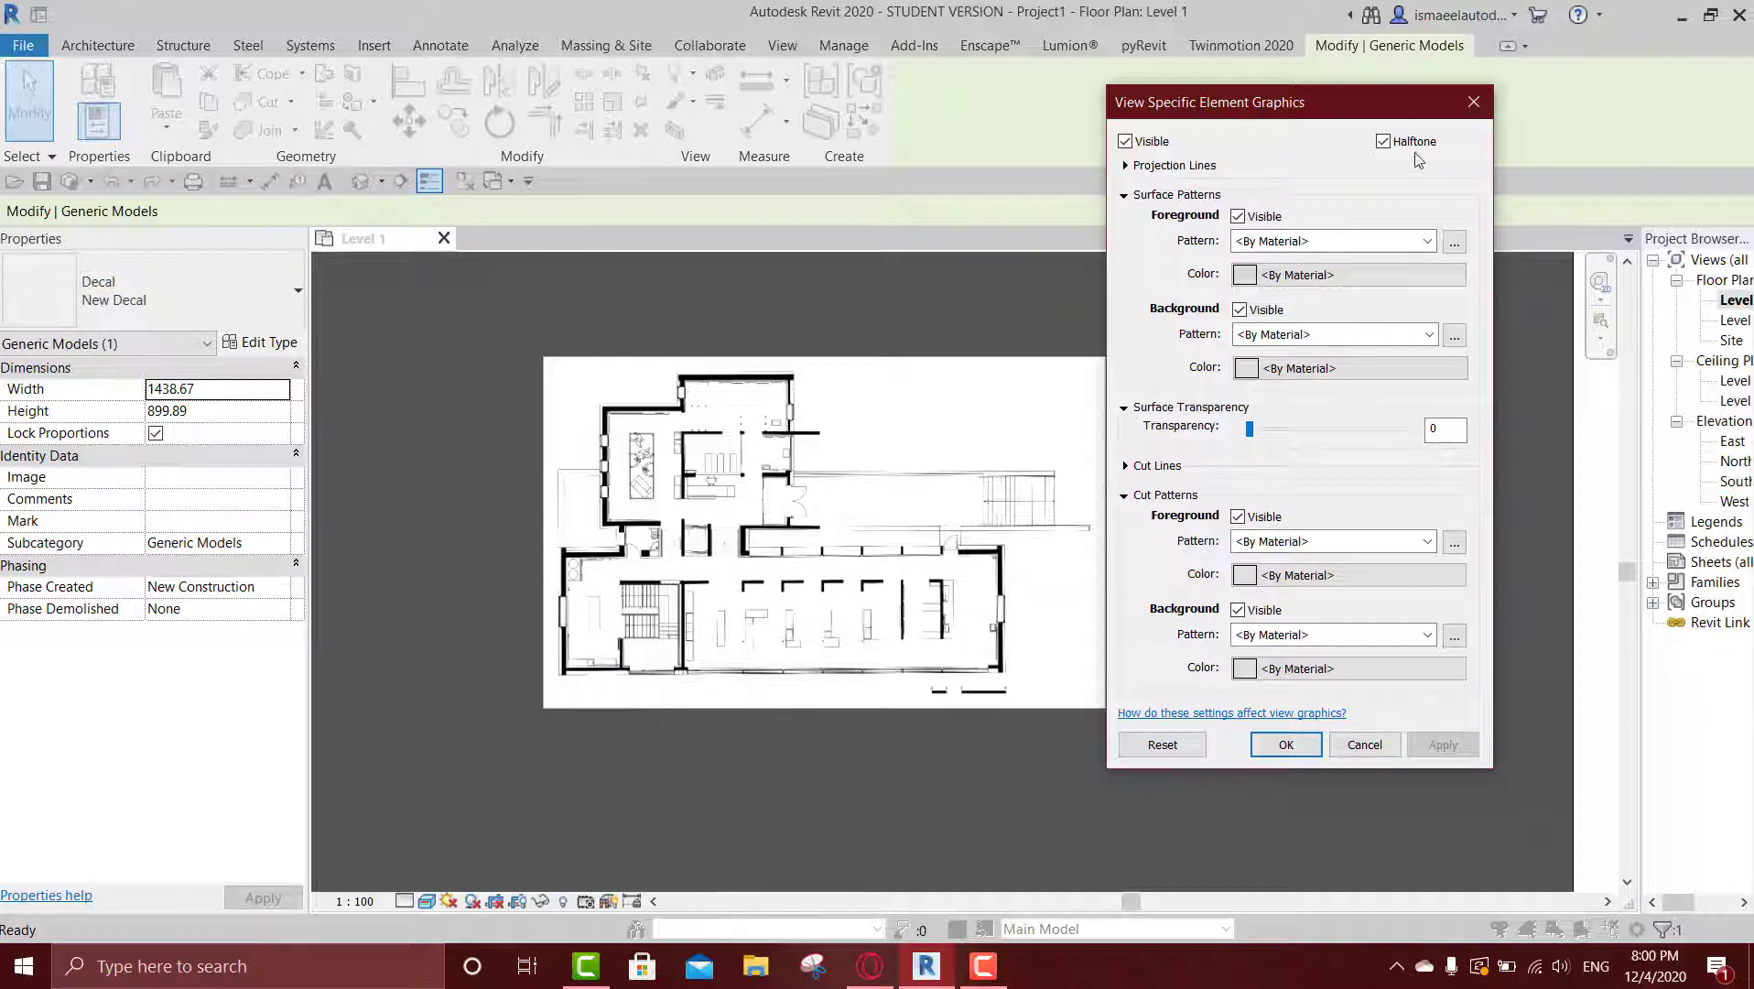
{"action": "left_click", "coordinate": [1384, 141]}
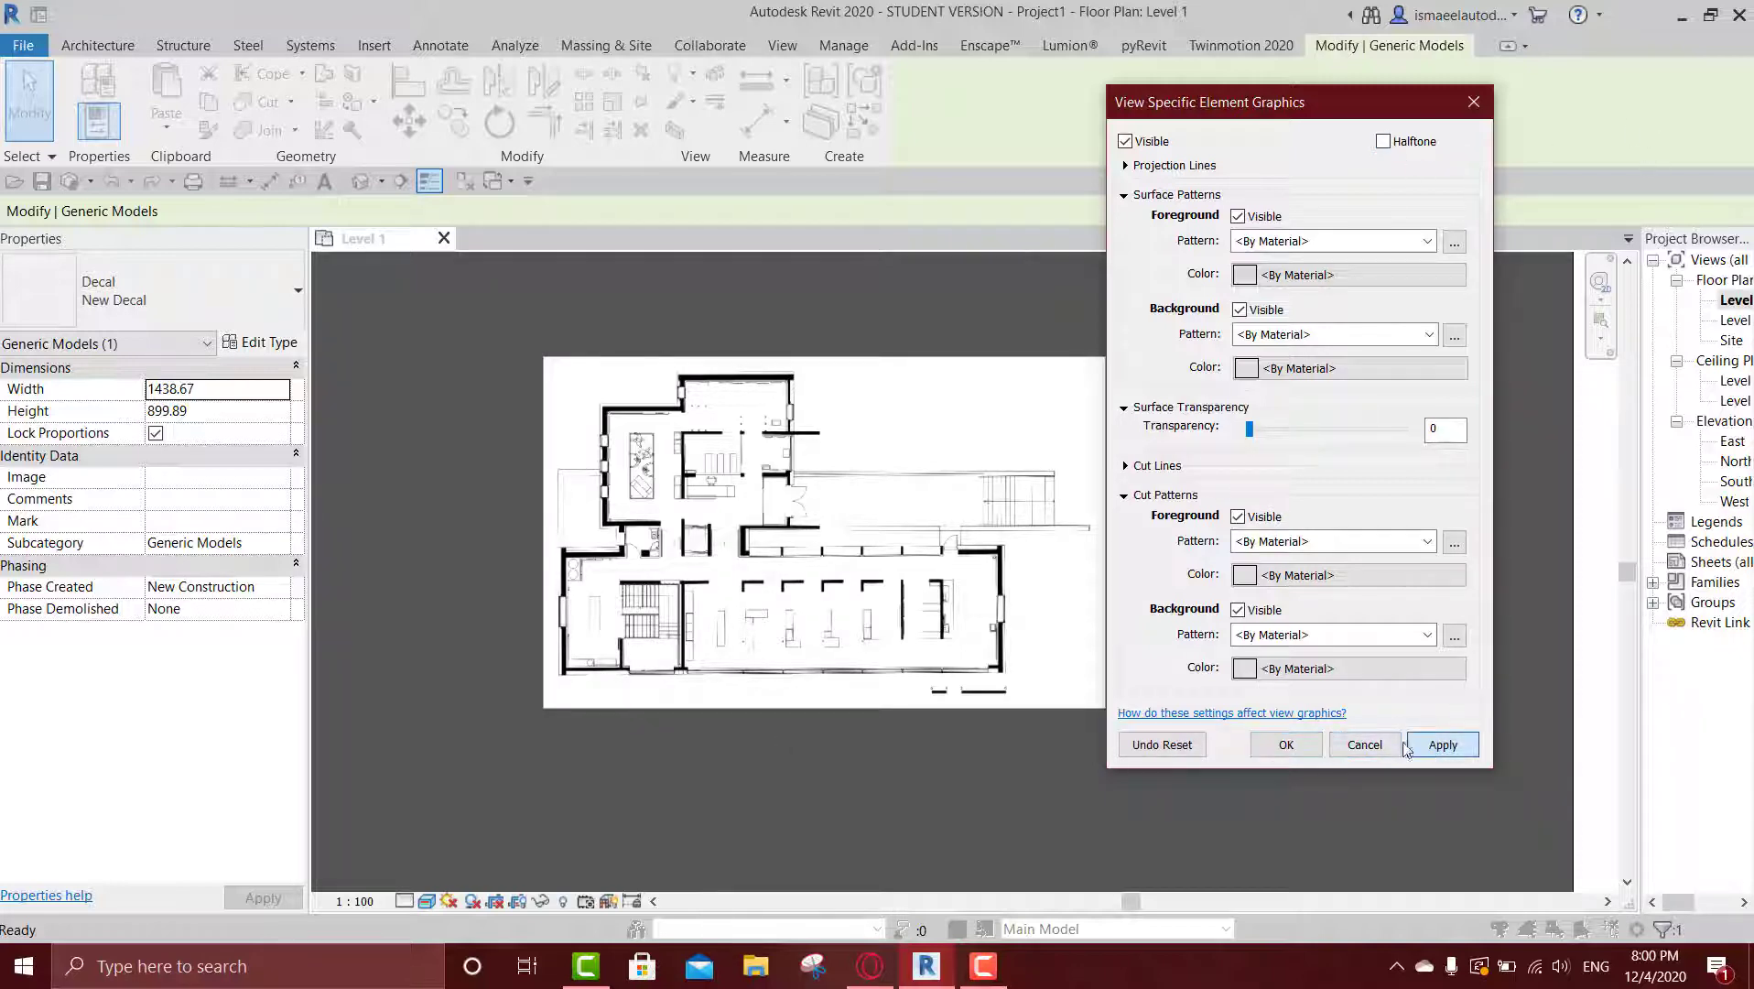
{"action": "left_click", "coordinate": [1443, 744]}
{"action": "left_click", "coordinate": [1286, 743]}
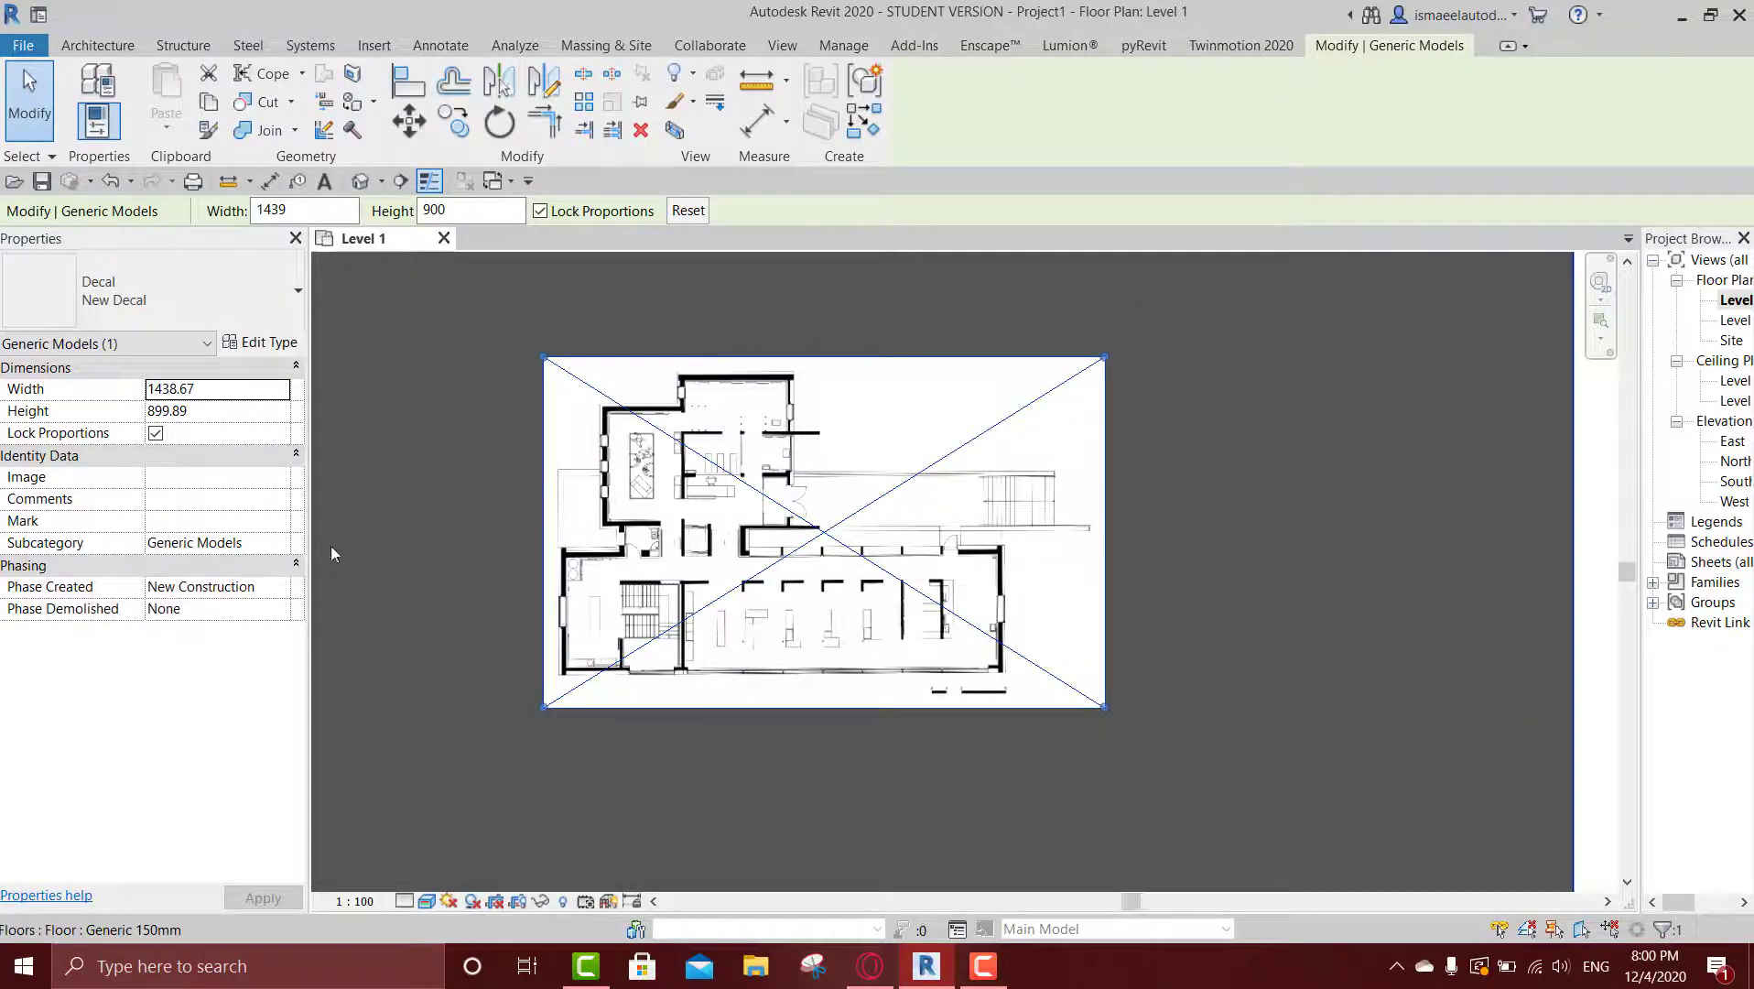
{"action": "key", "text": "v"}
{"action": "key", "text": "v"}
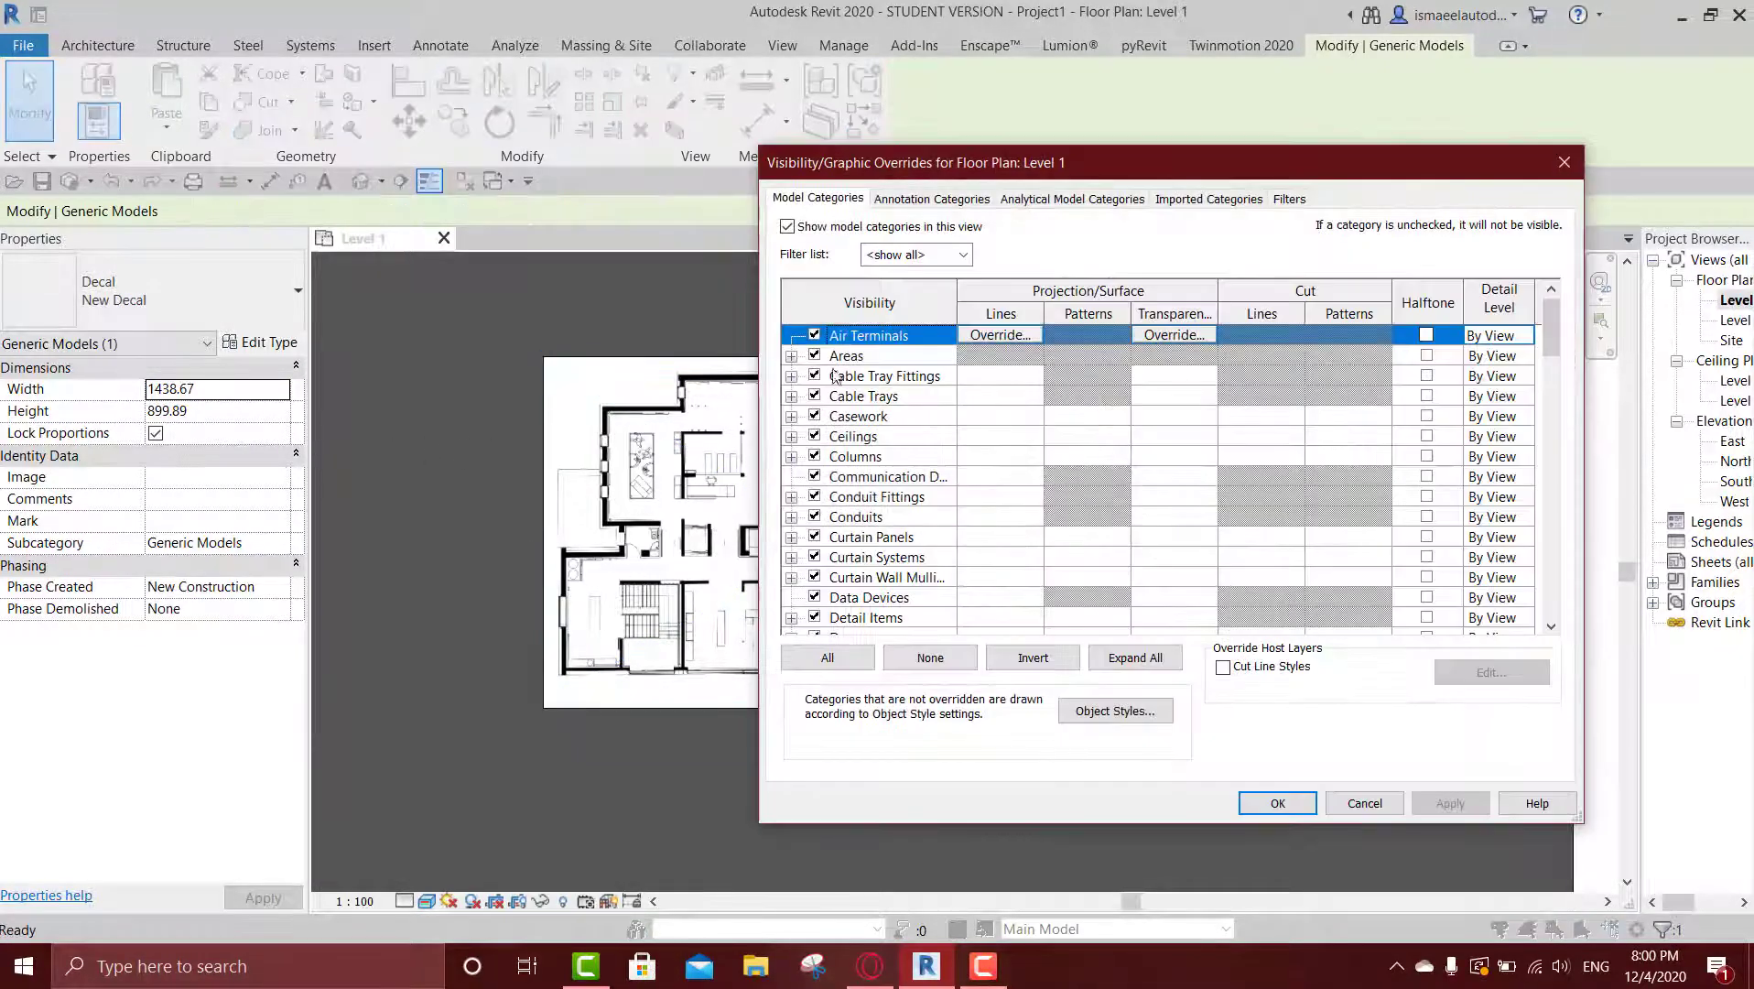
{"action": "left_click", "coordinate": [873, 455]}
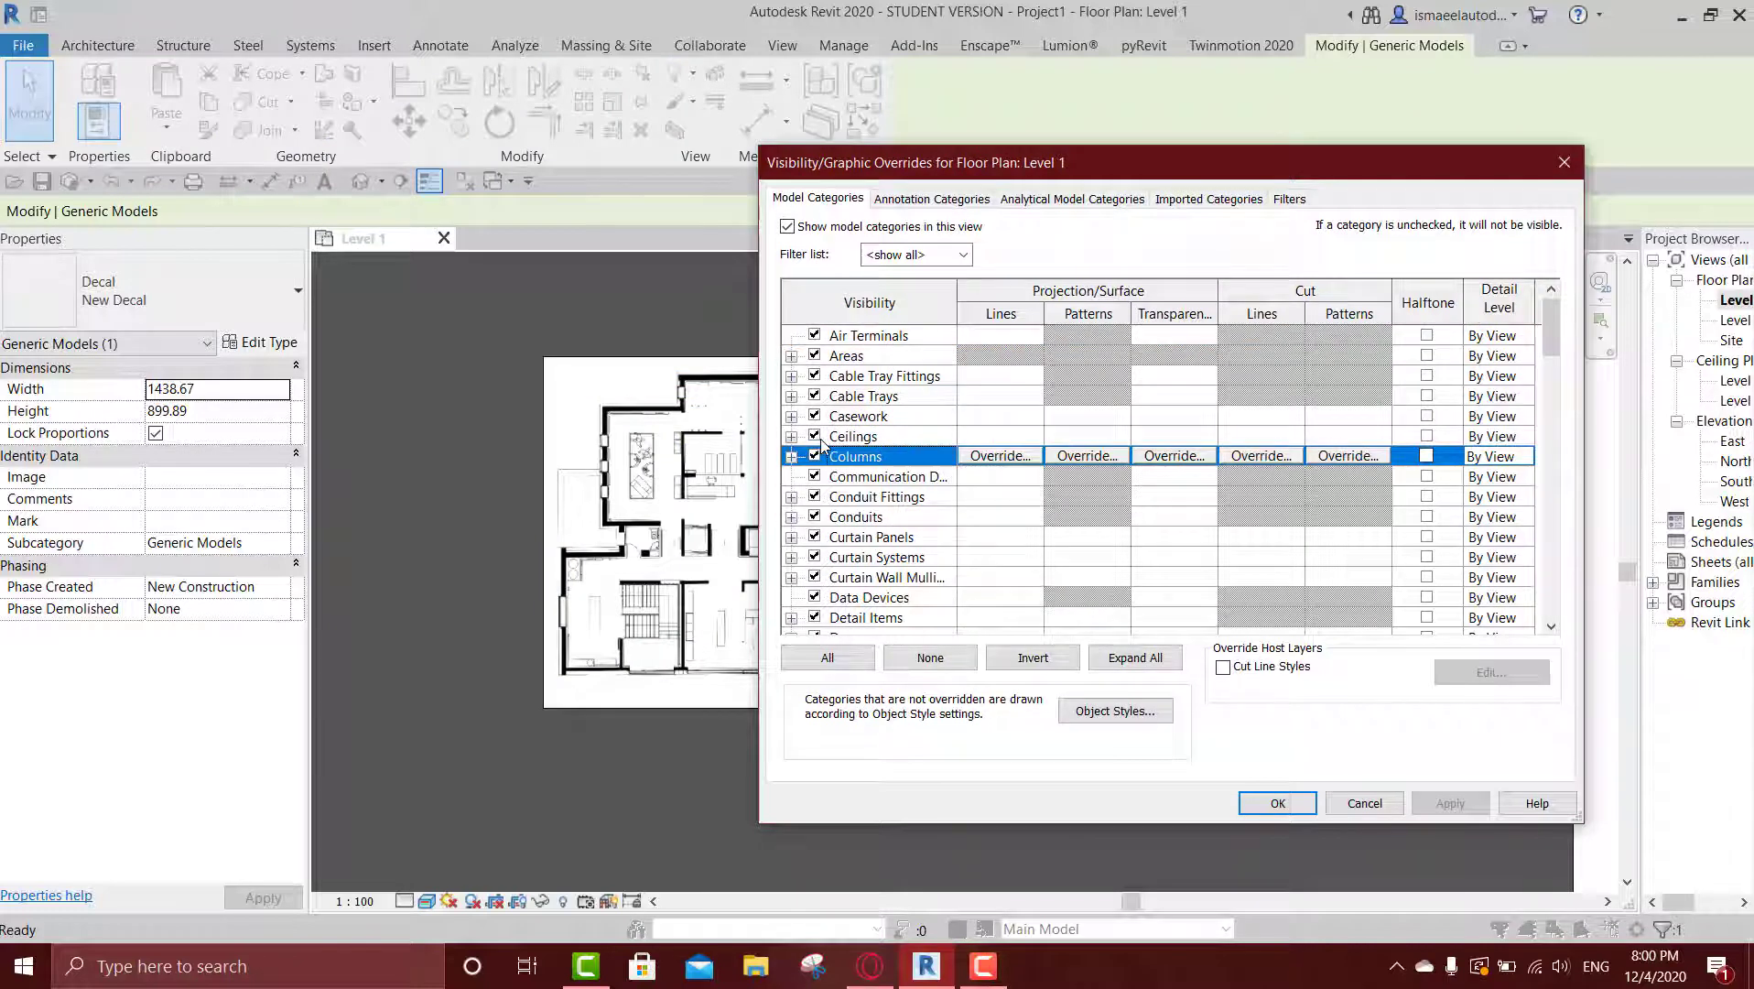
{"action": "key", "text": "g"}
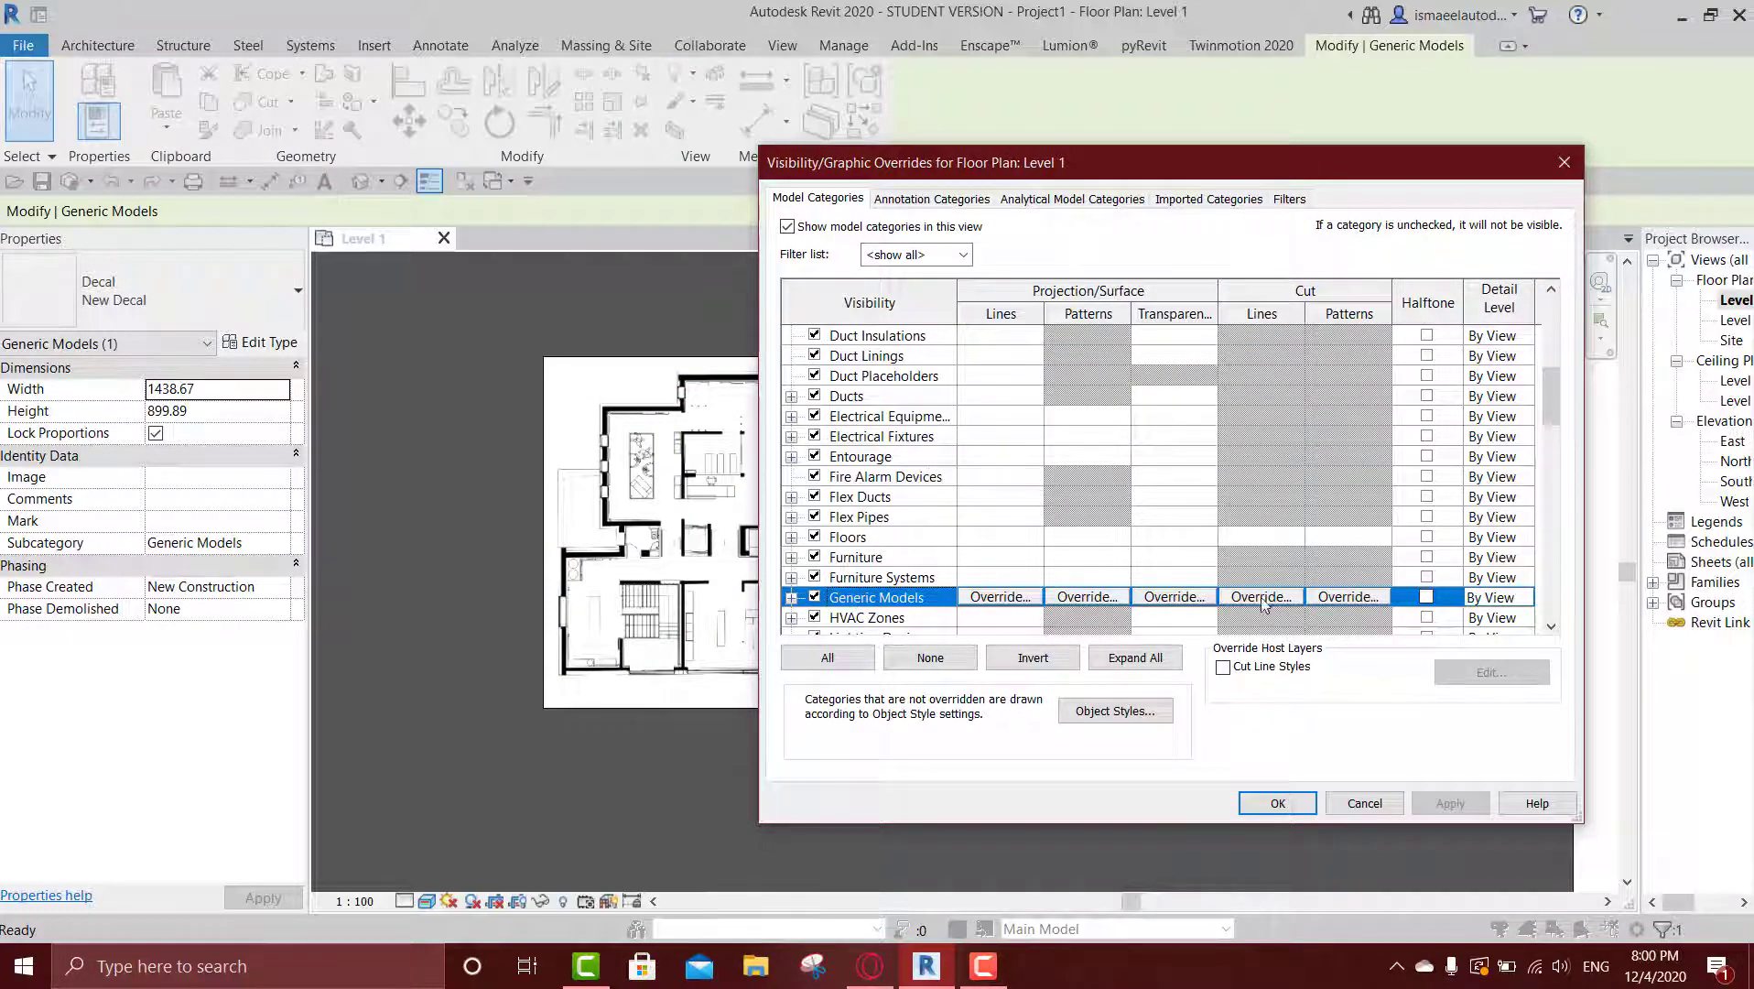
{"action": "left_click", "coordinate": [1426, 604]}
{"action": "left_click", "coordinate": [1450, 803]}
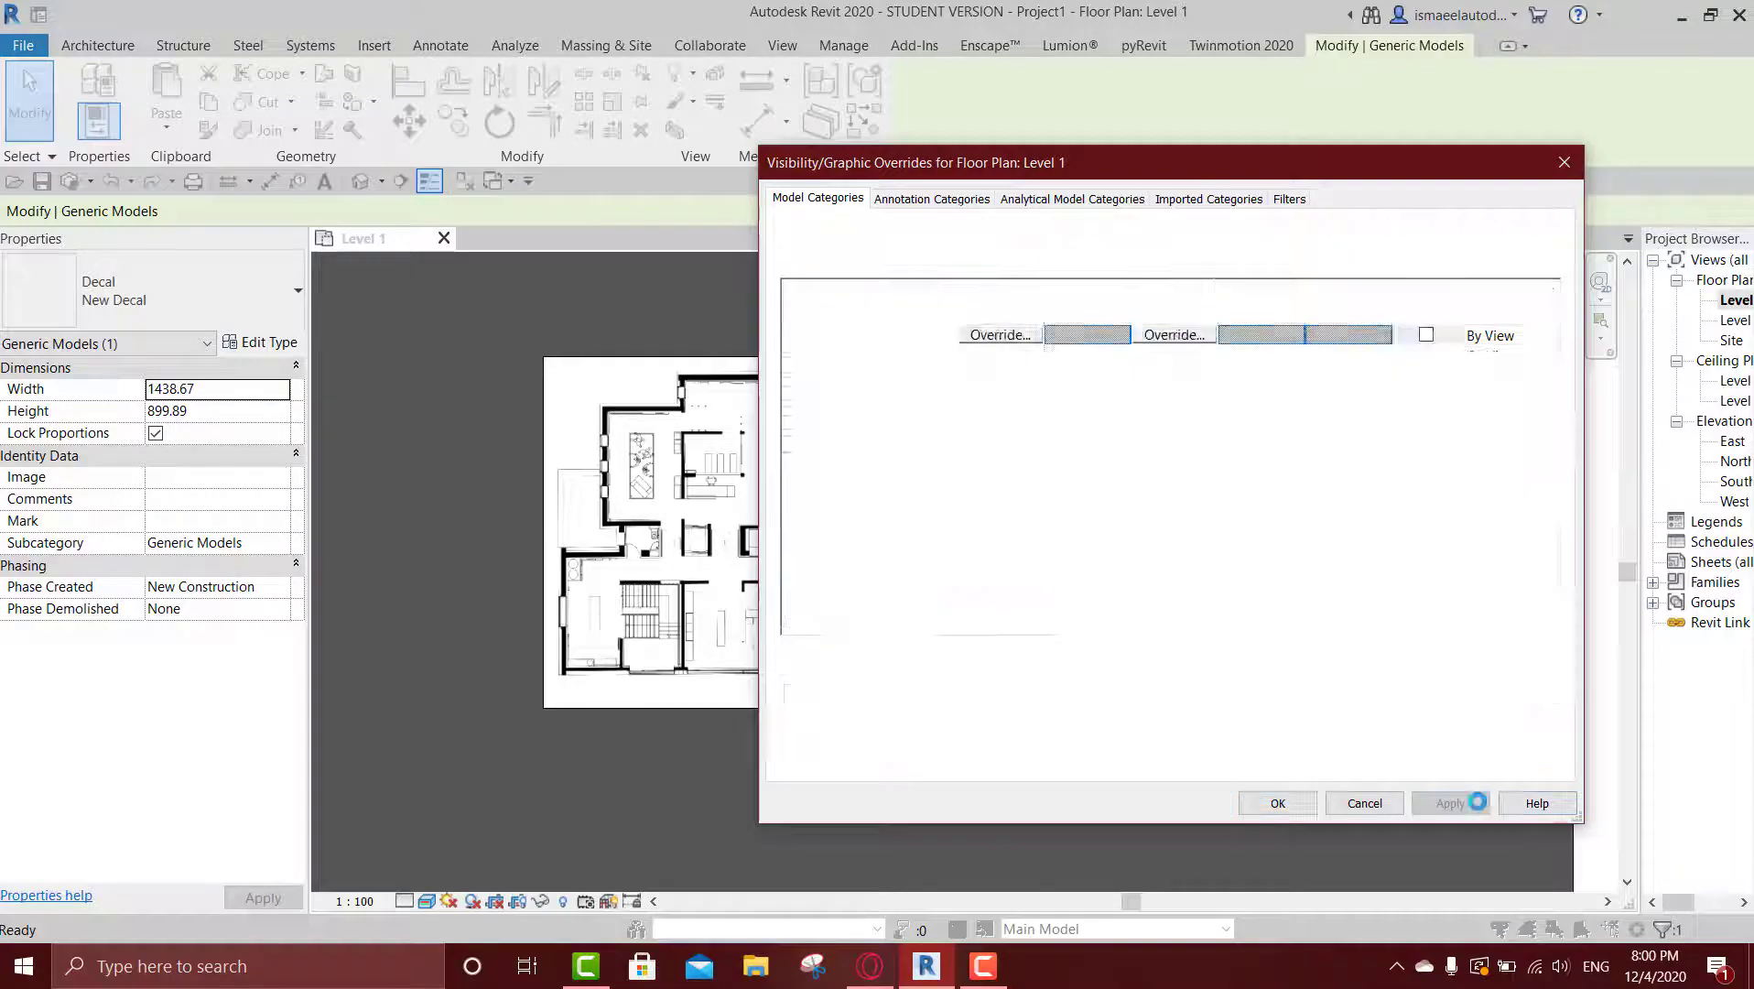
{"action": "left_click", "coordinate": [1432, 618]}
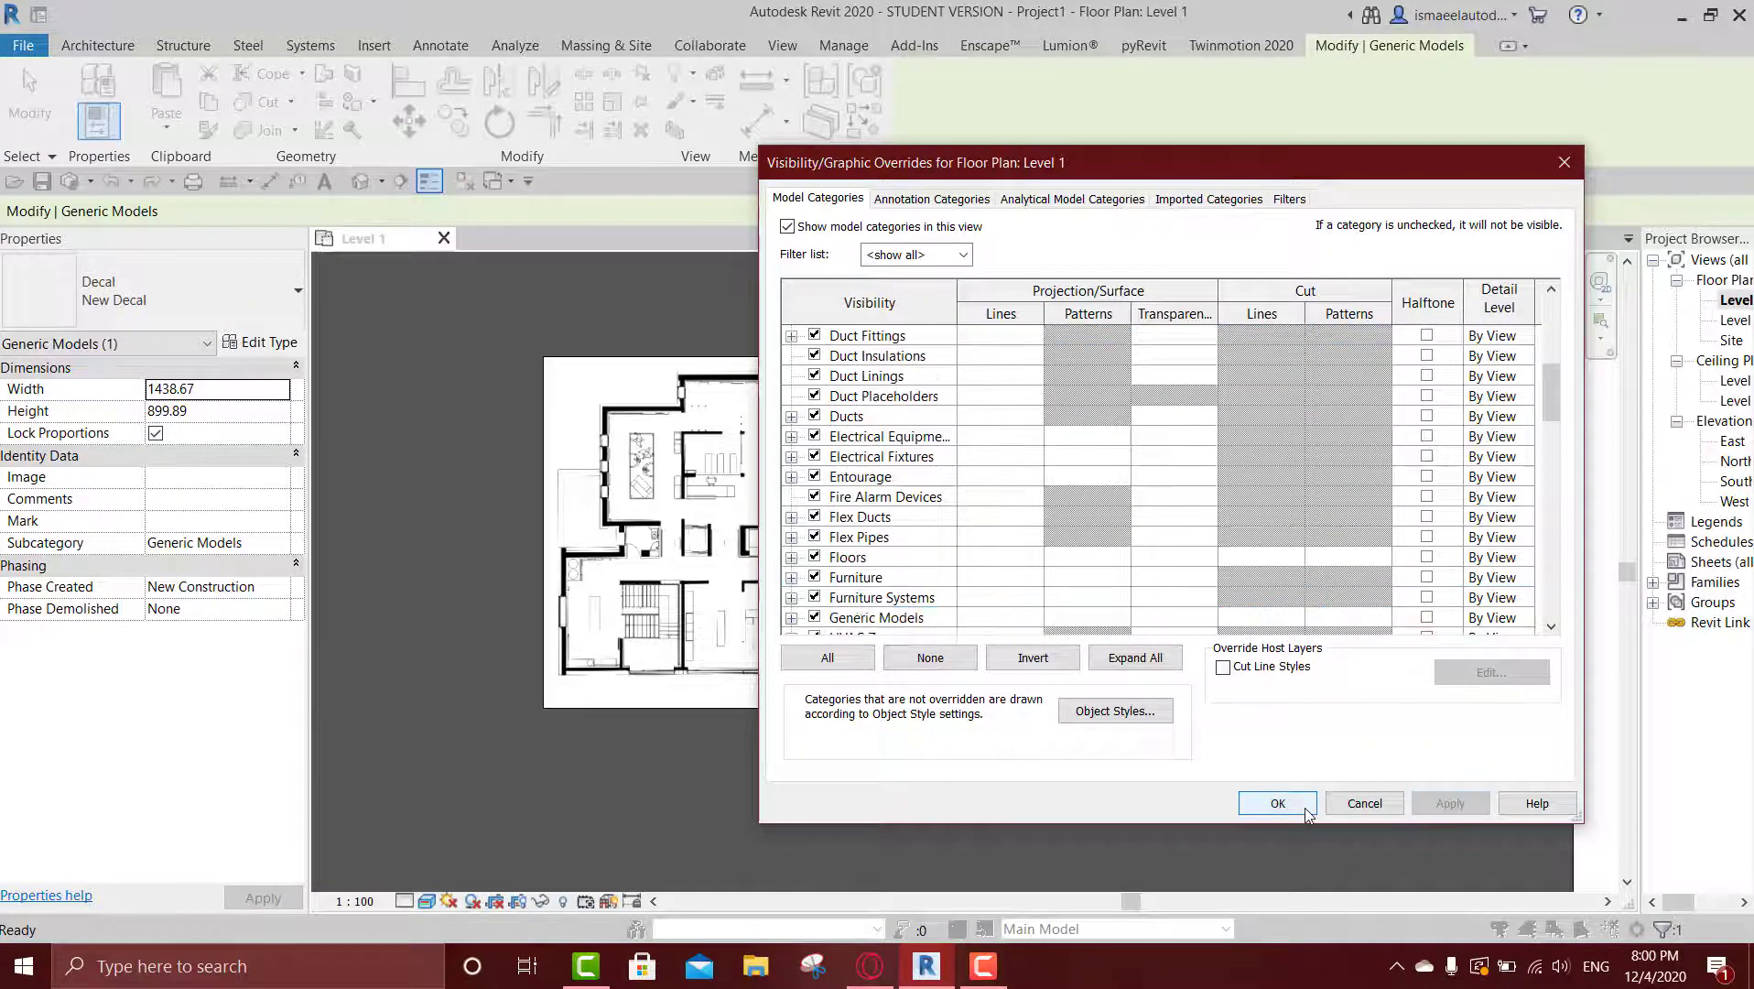
{"action": "left_click", "coordinate": [1277, 803]}
{"action": "left_click", "coordinate": [833, 528]}
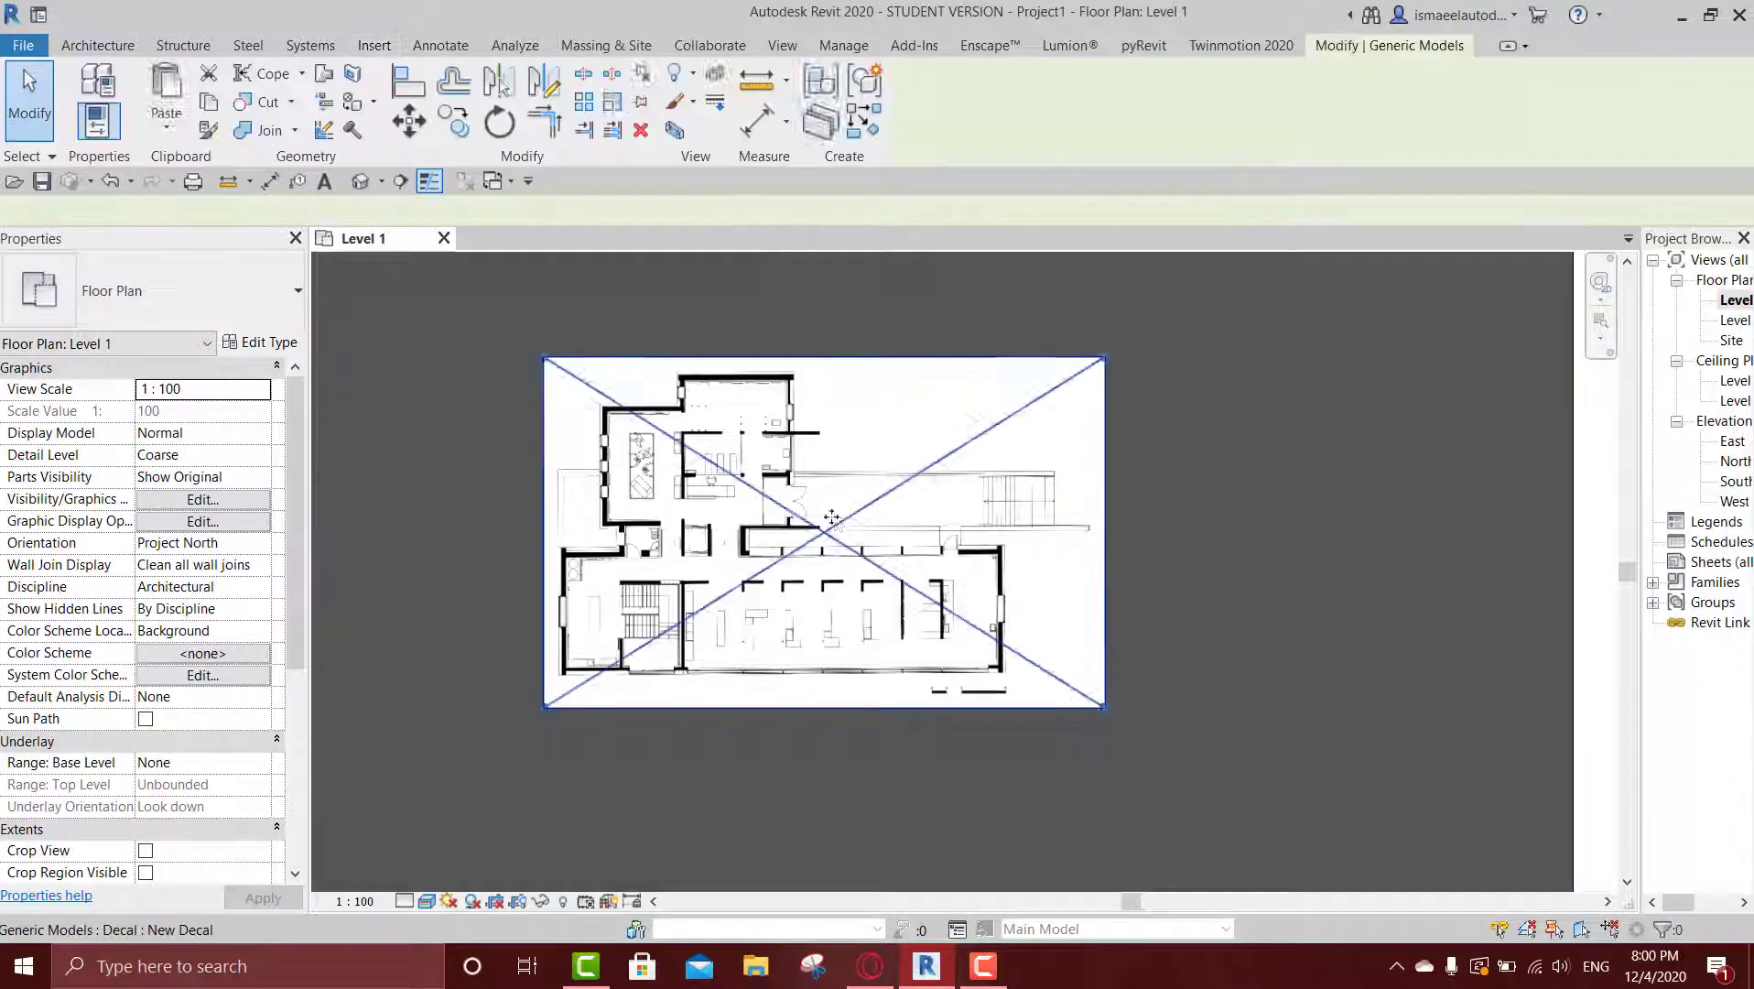
Set the New Decal type's Decal Attributes transparency to 50% and deselect the decal.
{"action": "left_click", "coordinate": [260, 343]}
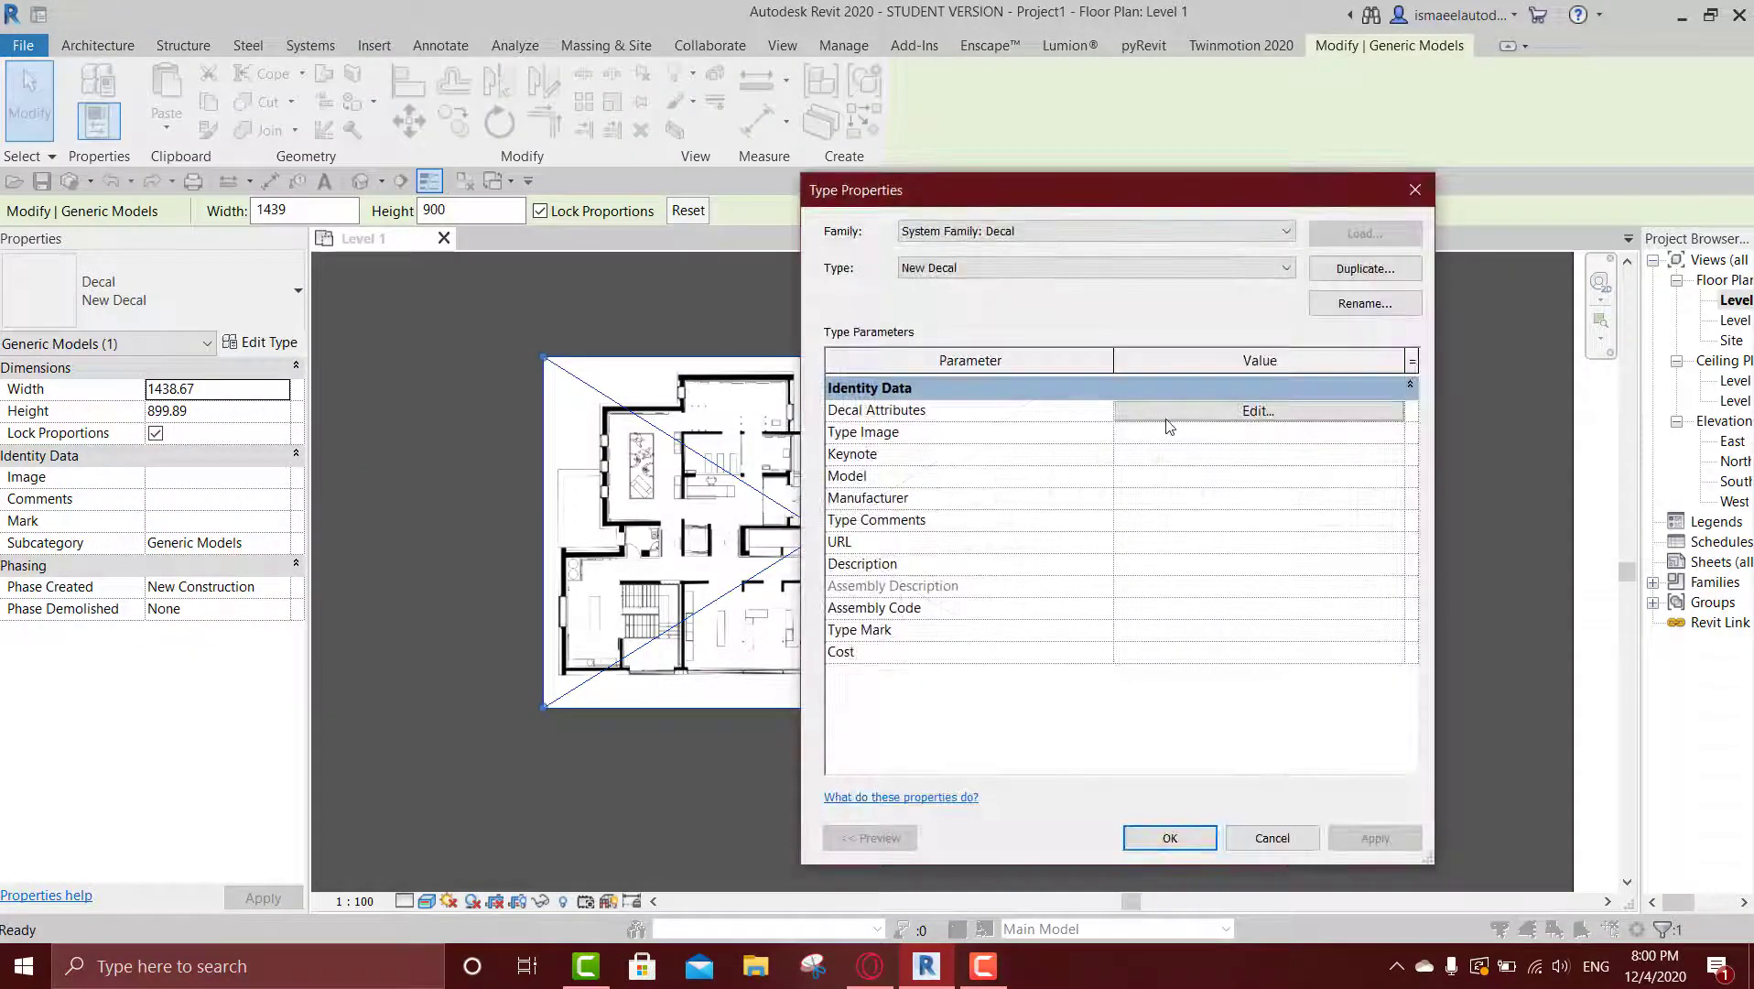
{"action": "left_click", "coordinate": [1169, 416]}
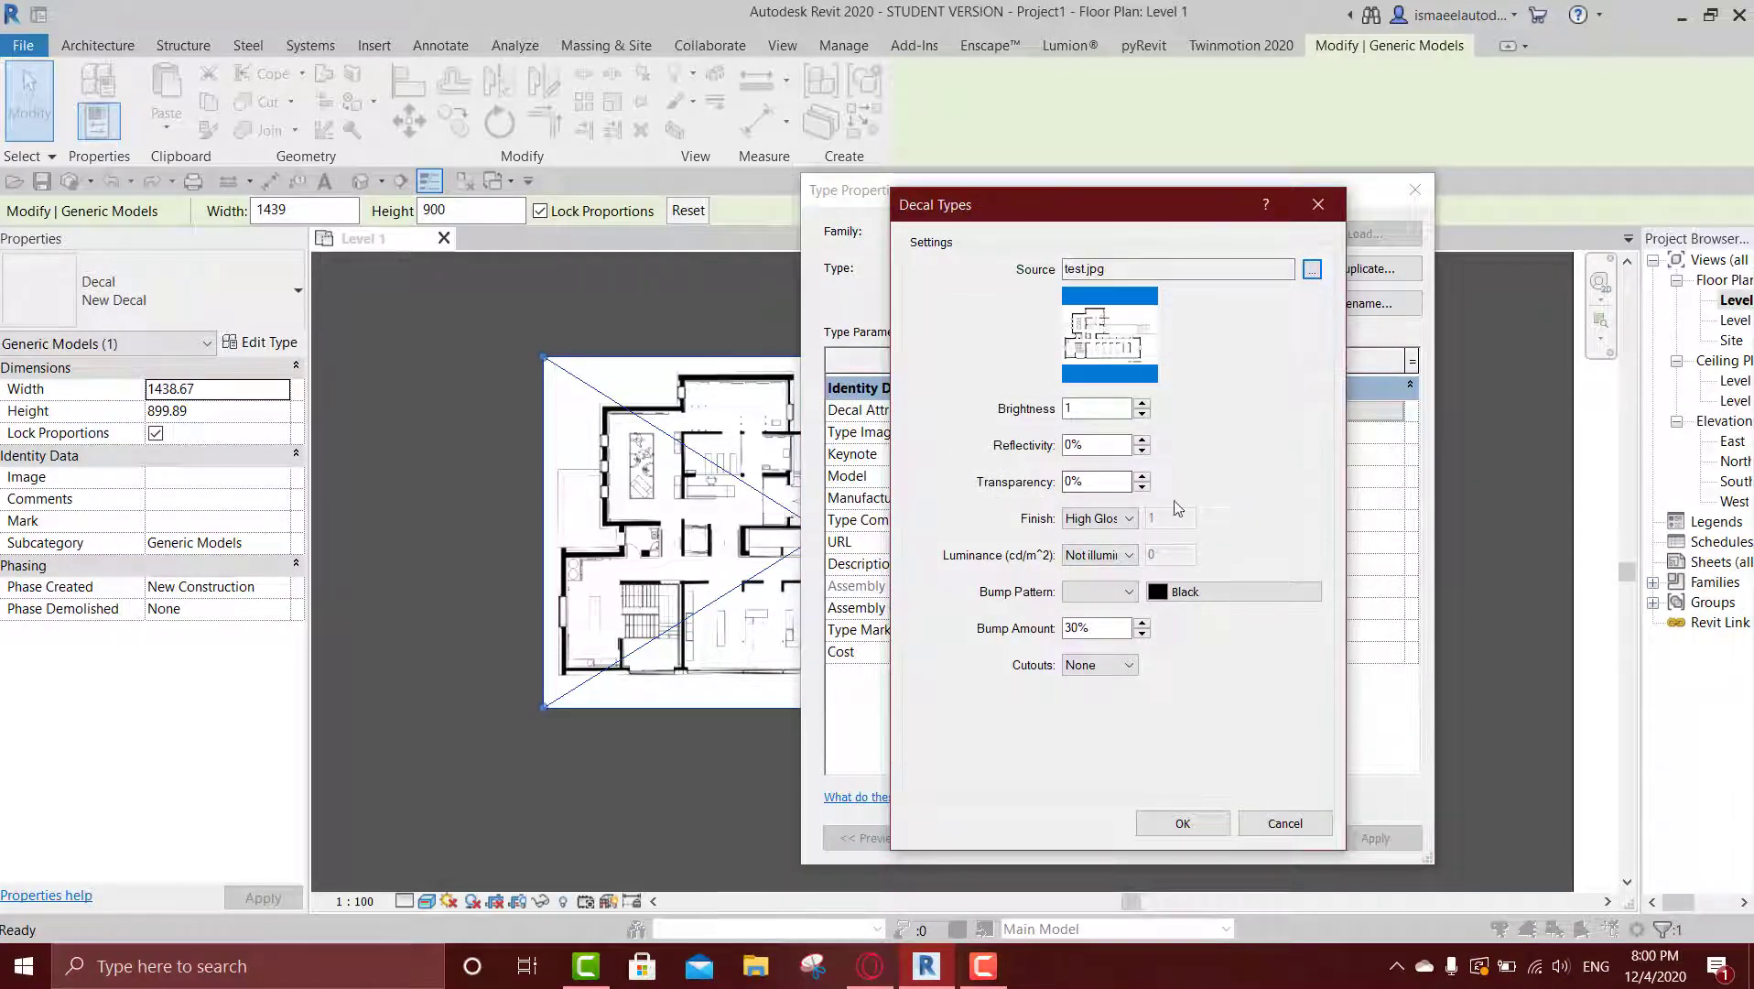
{"action": "double_click", "coordinate": [1097, 482]}
{"action": "type", "text": "50"}
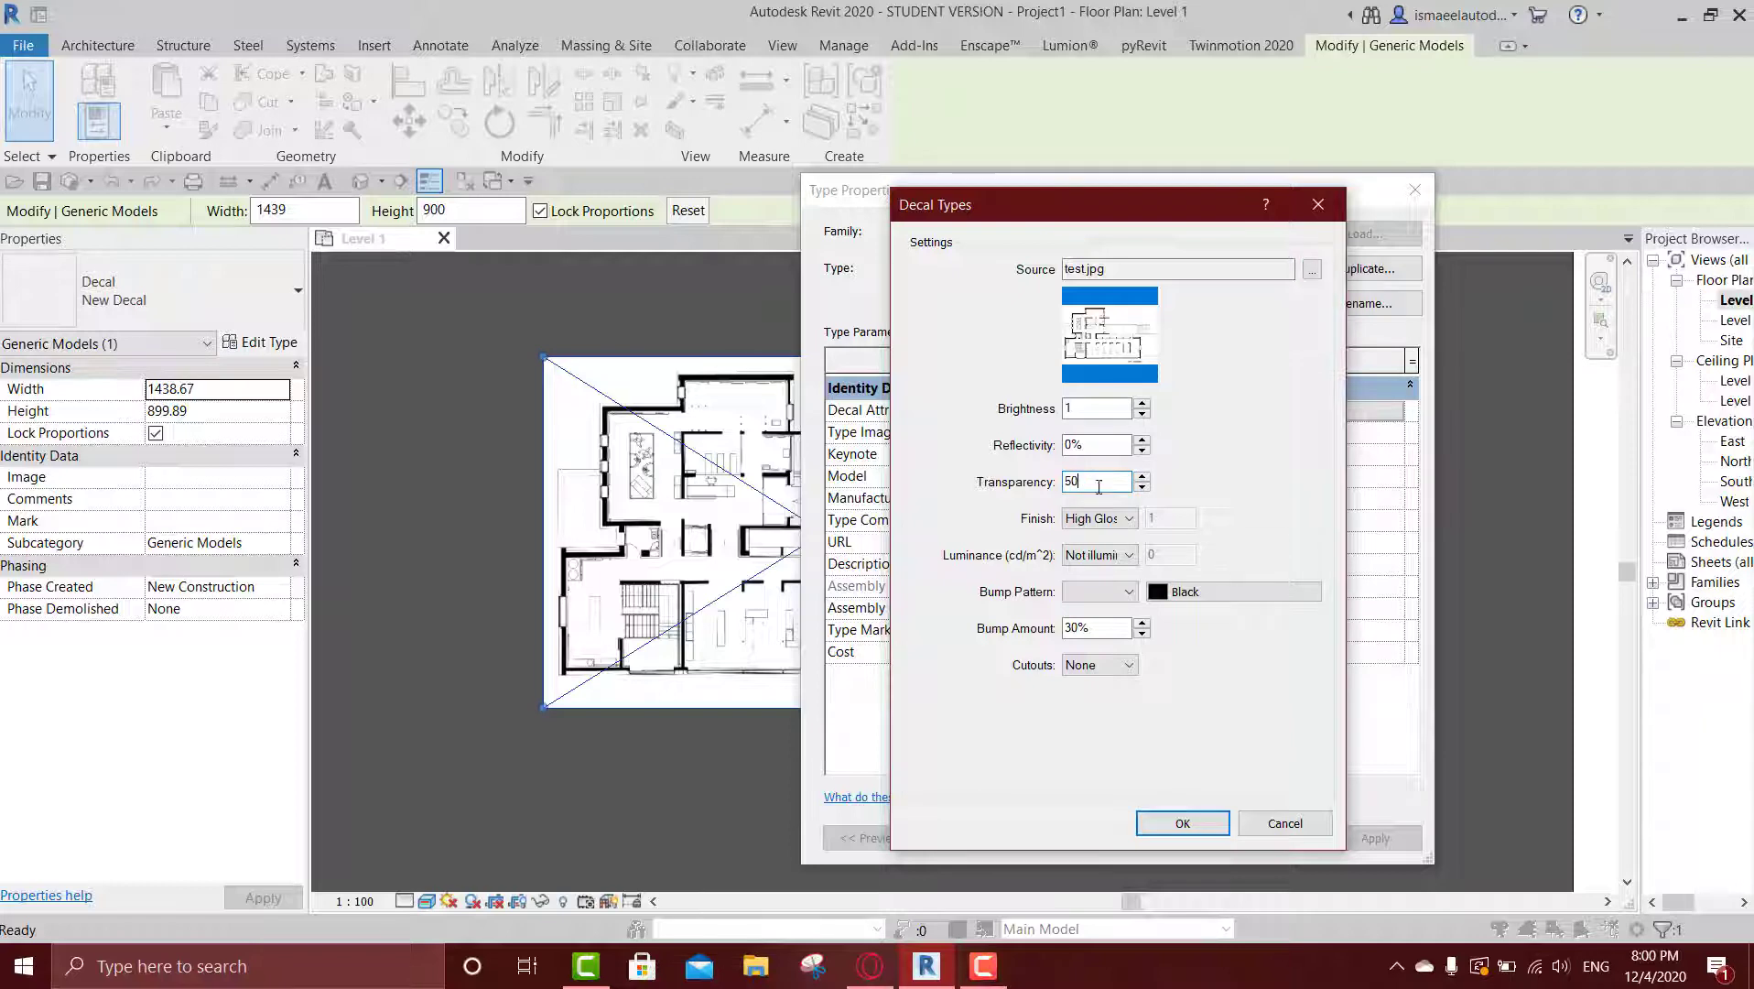
{"action": "left_click", "coordinate": [1179, 823]}
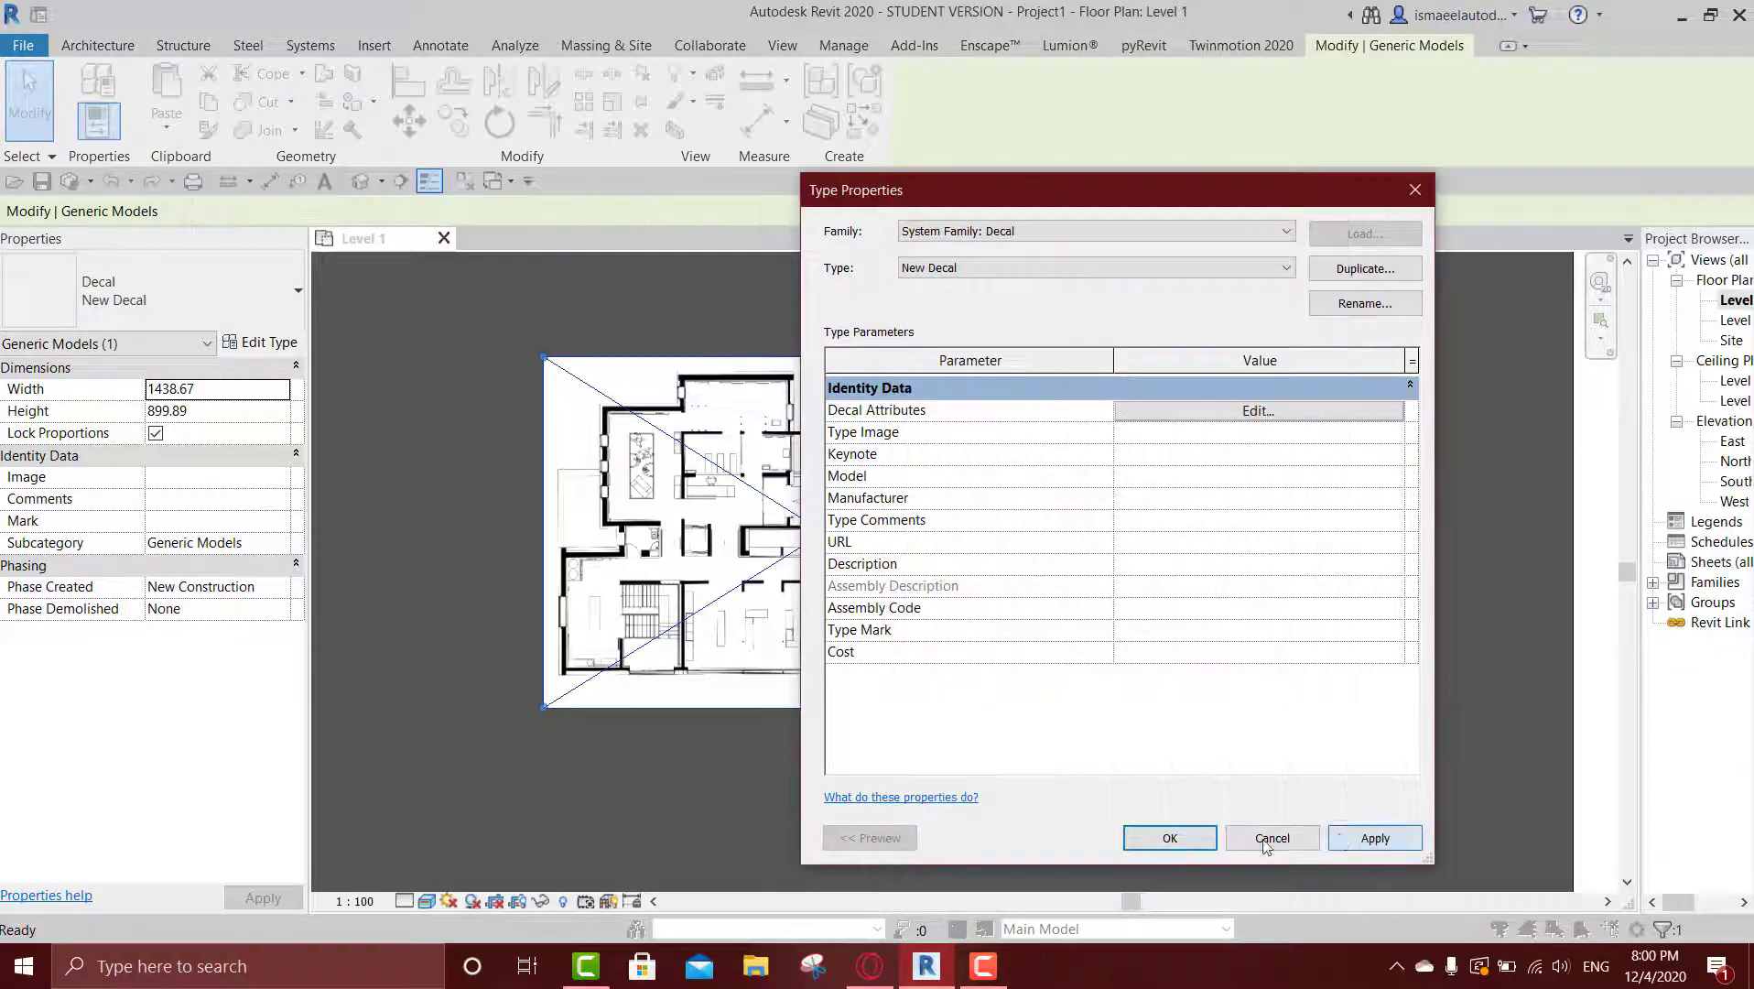
{"action": "left_click", "coordinate": [1169, 838]}
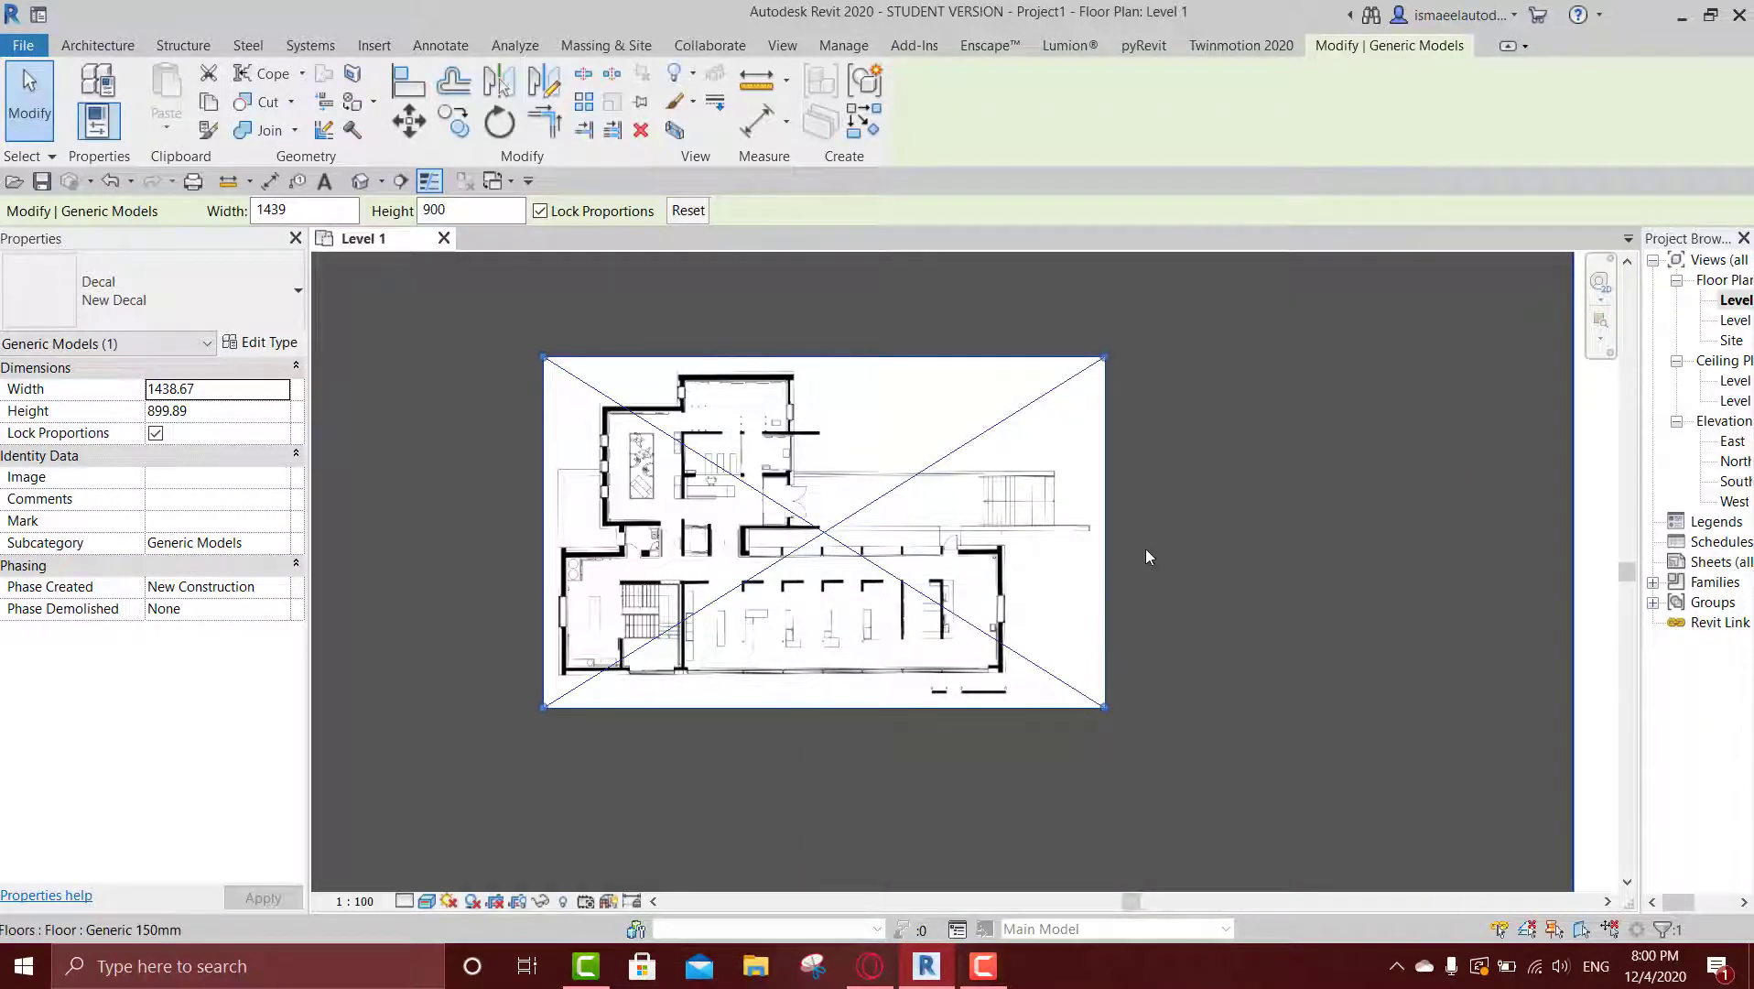
{"action": "key", "text": "Escape"}
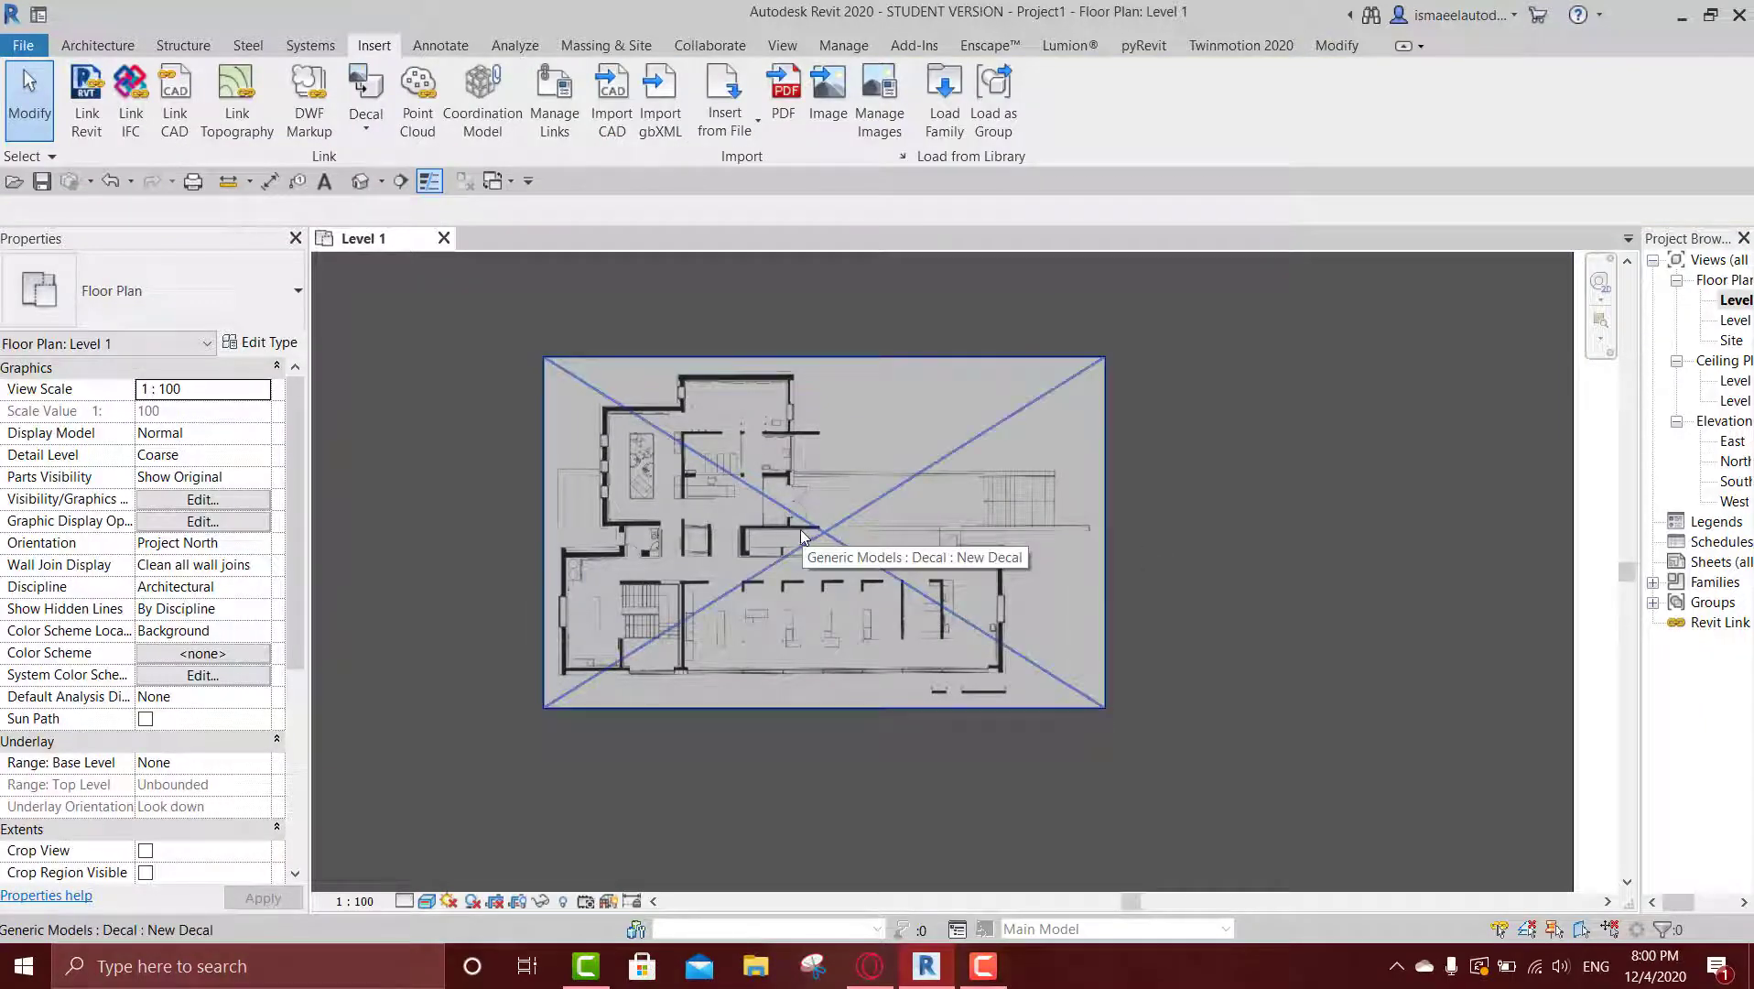
Reselect the floor plan decal and raise its type transparency to 70%.
{"action": "left_click", "coordinate": [787, 517]}
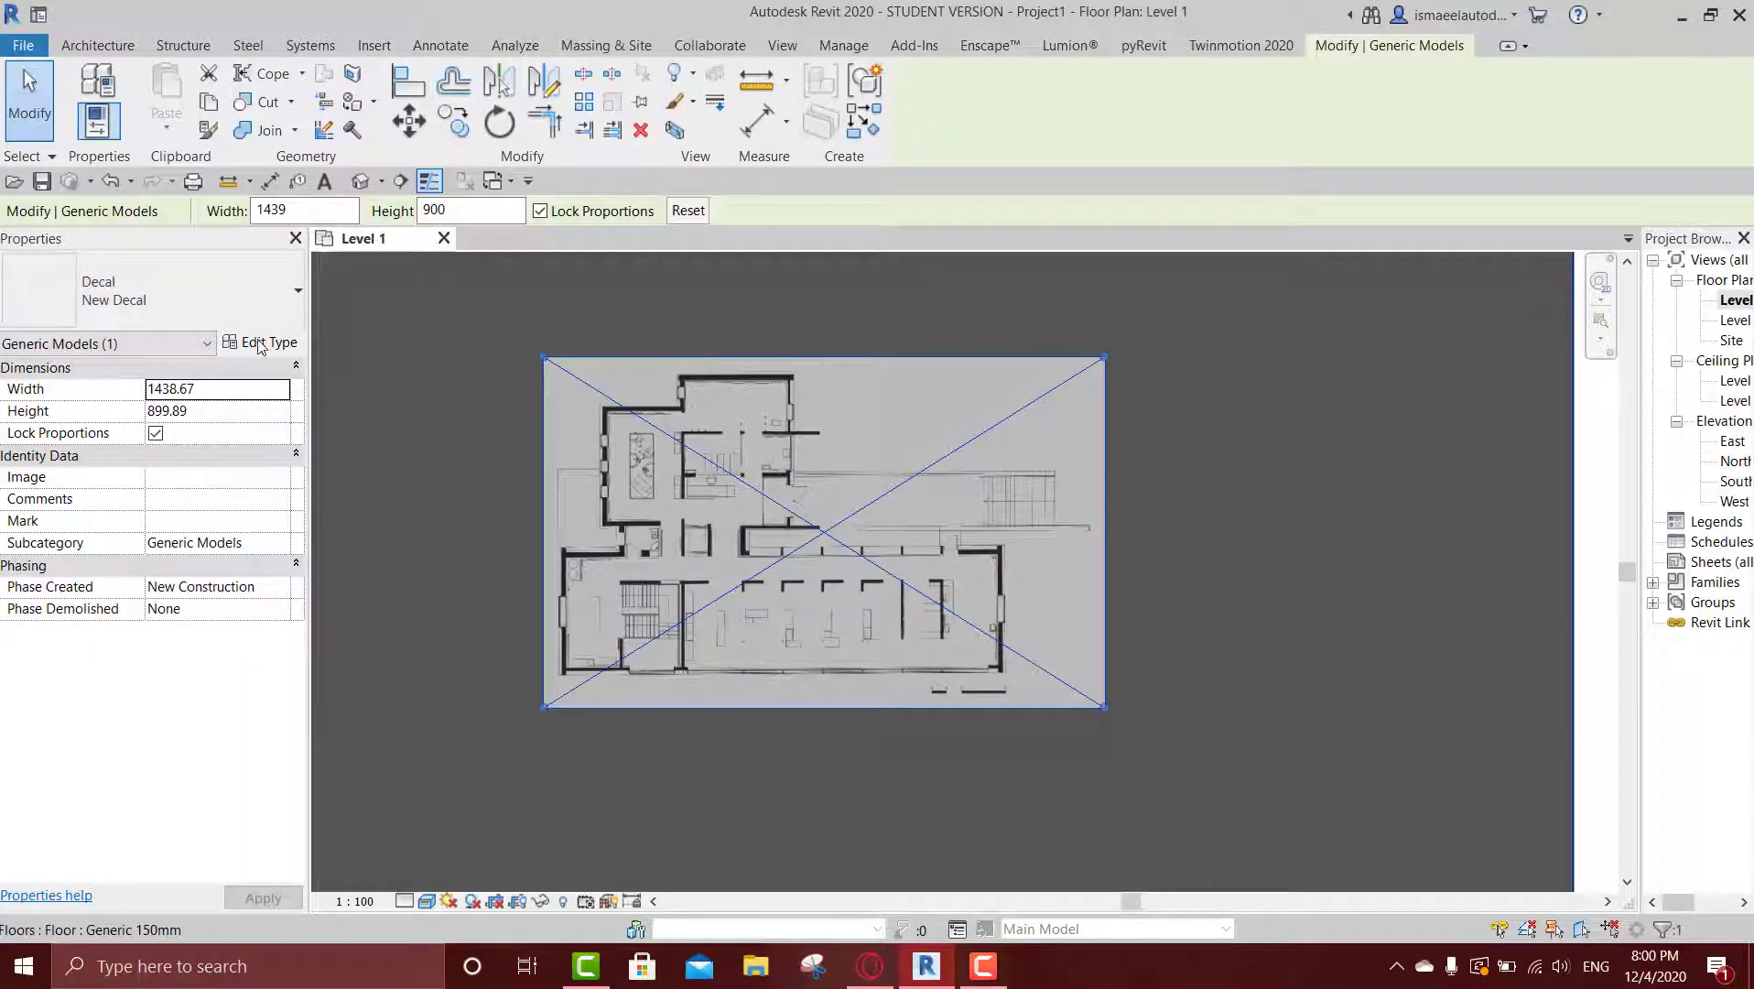
{"action": "left_click", "coordinate": [262, 342]}
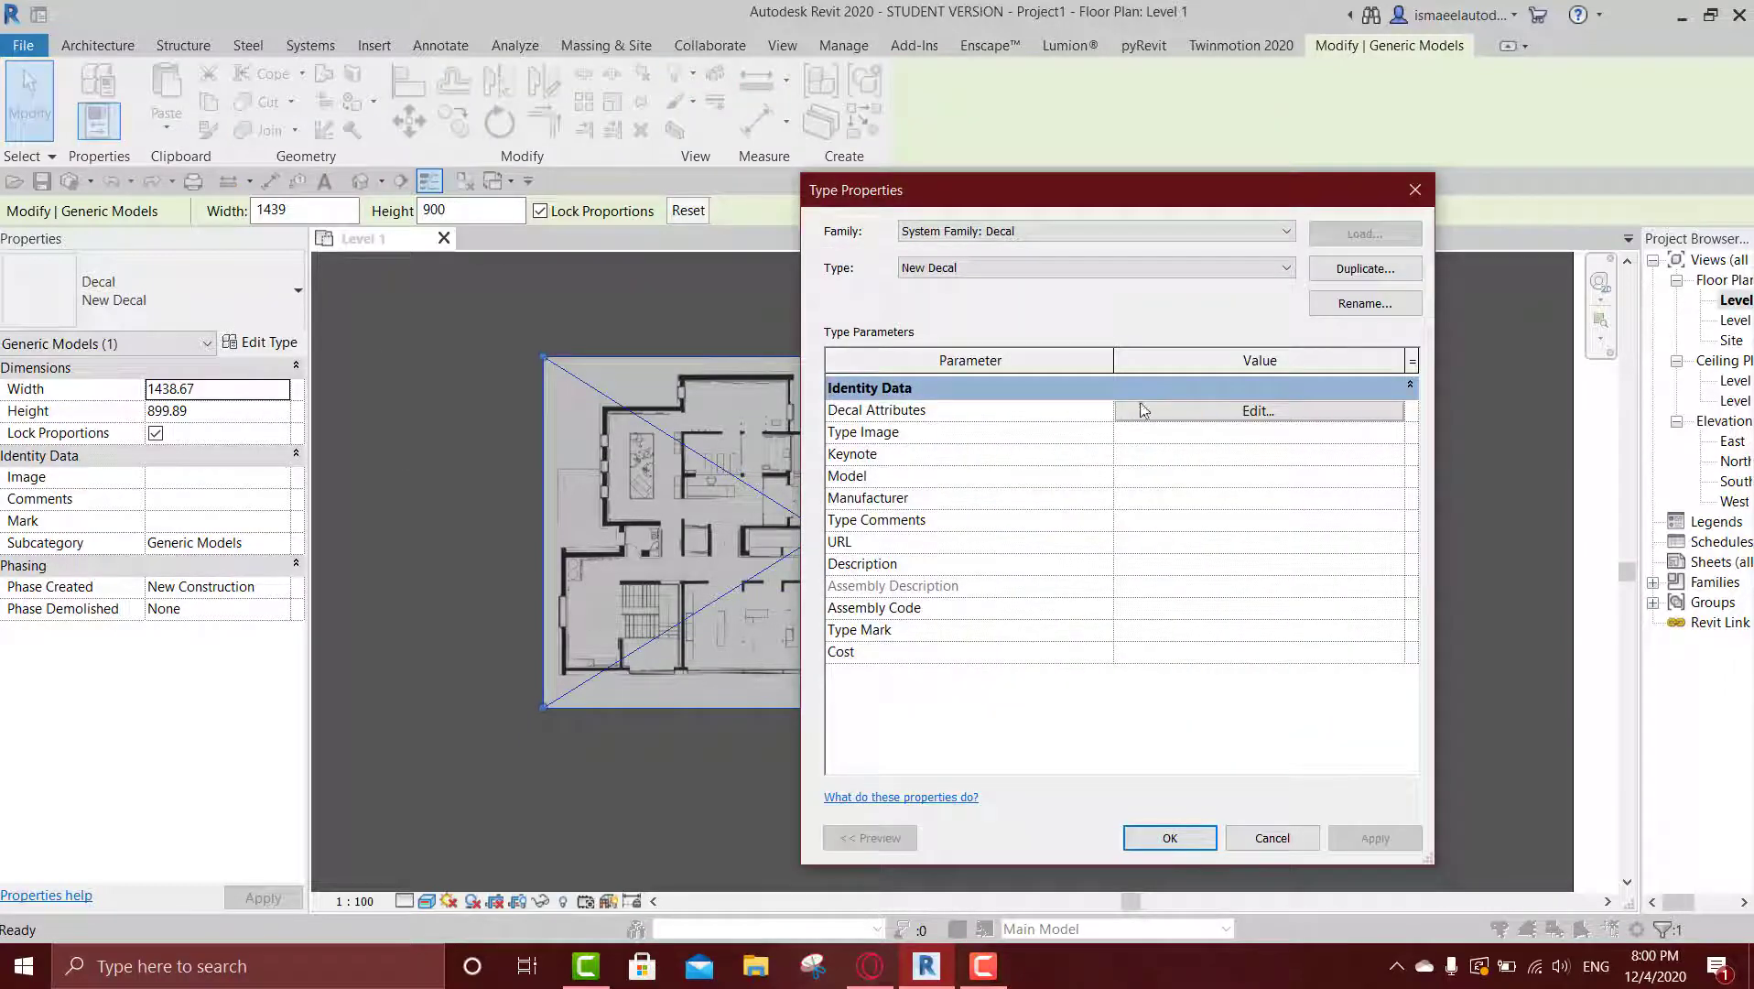
{"action": "left_click", "coordinate": [1156, 417]}
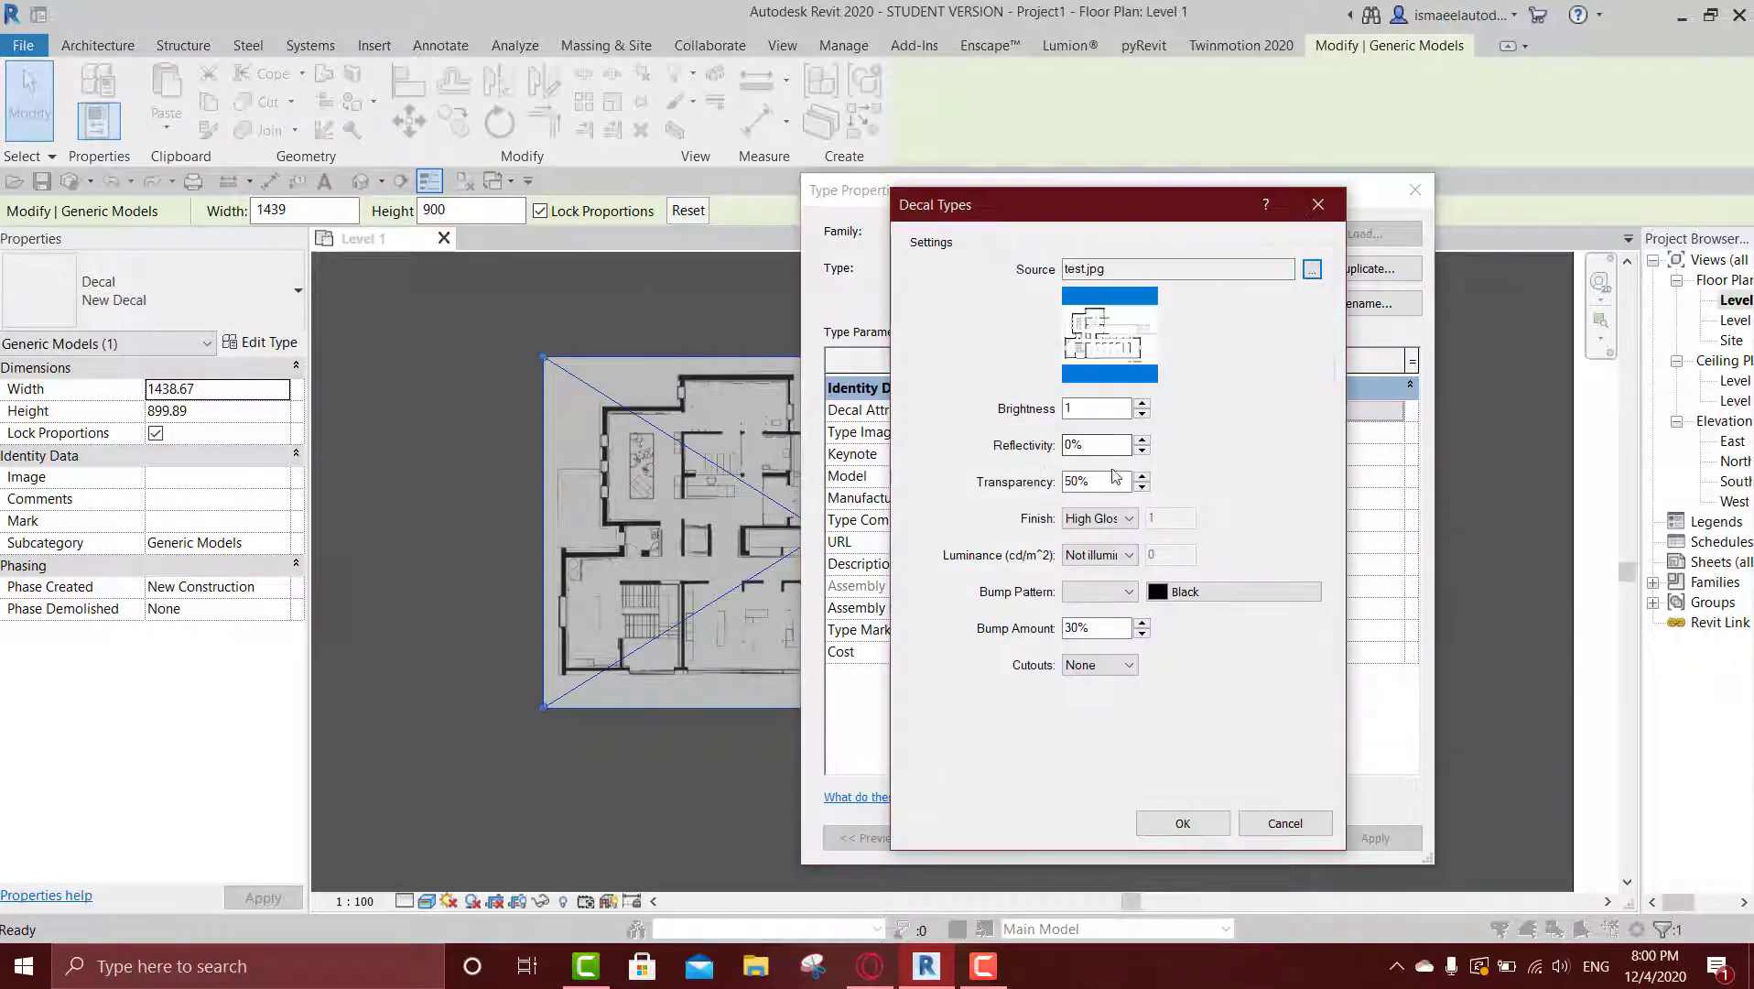
{"action": "key", "text": "Tab"}
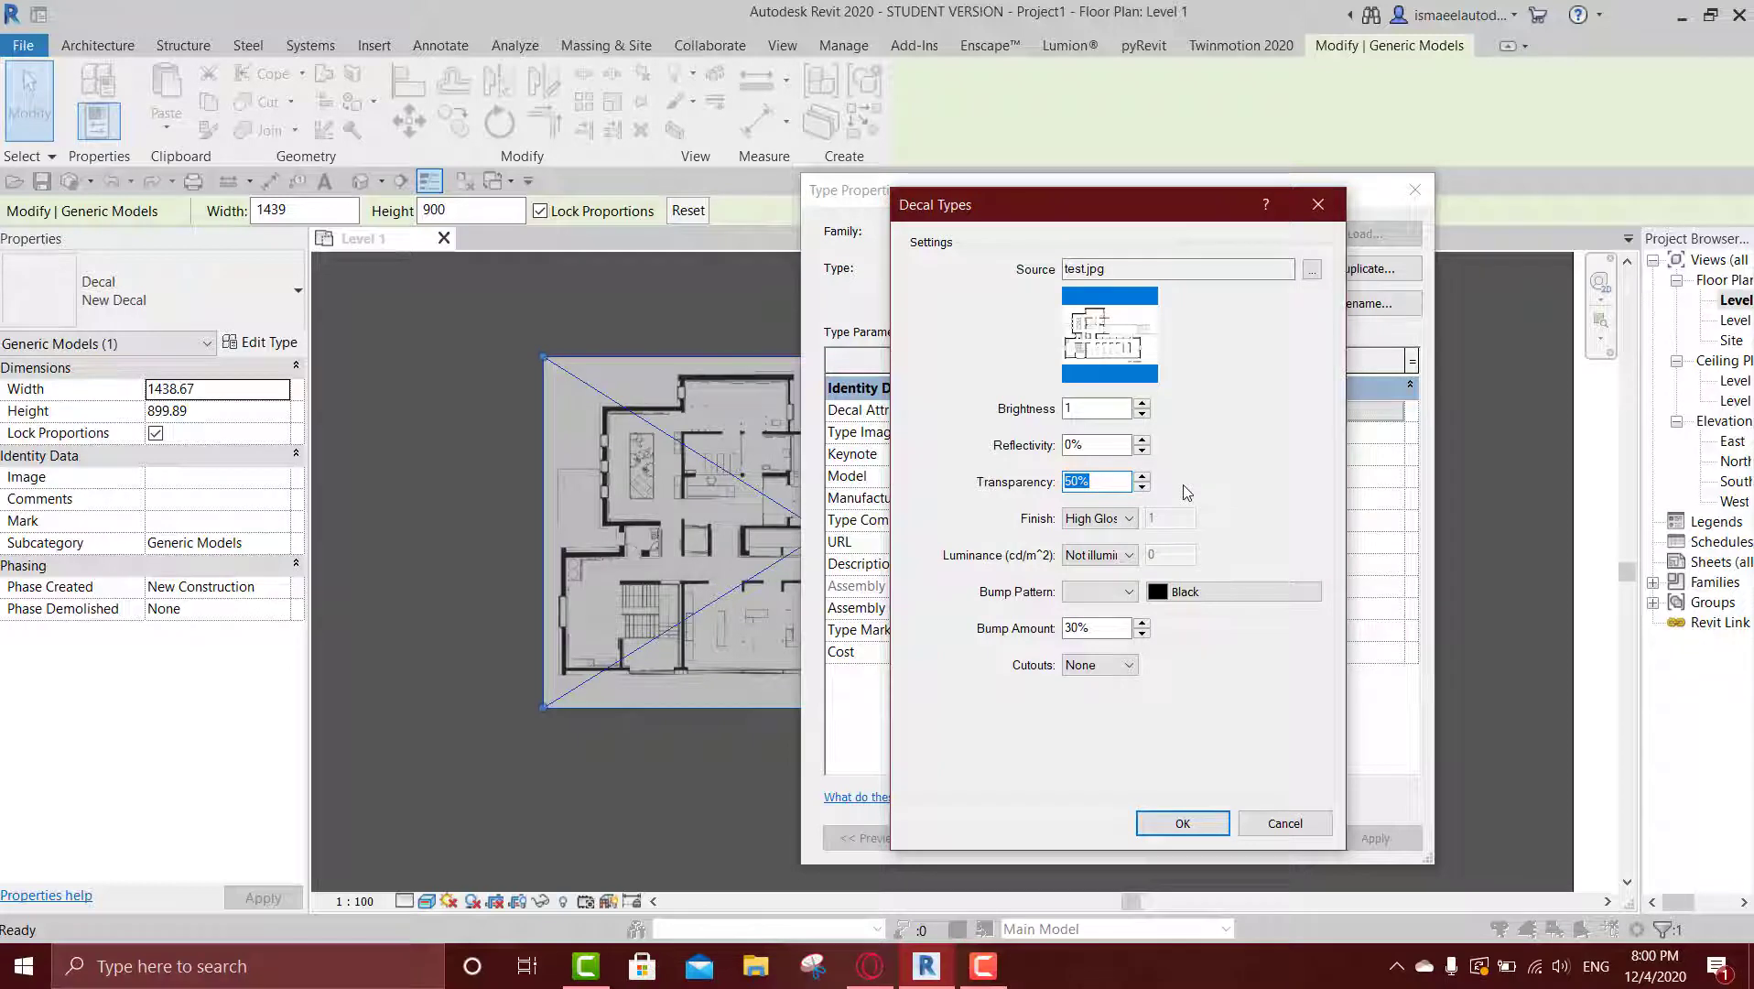
{"action": "type", "text": "70"}
{"action": "left_click", "coordinate": [1181, 822]}
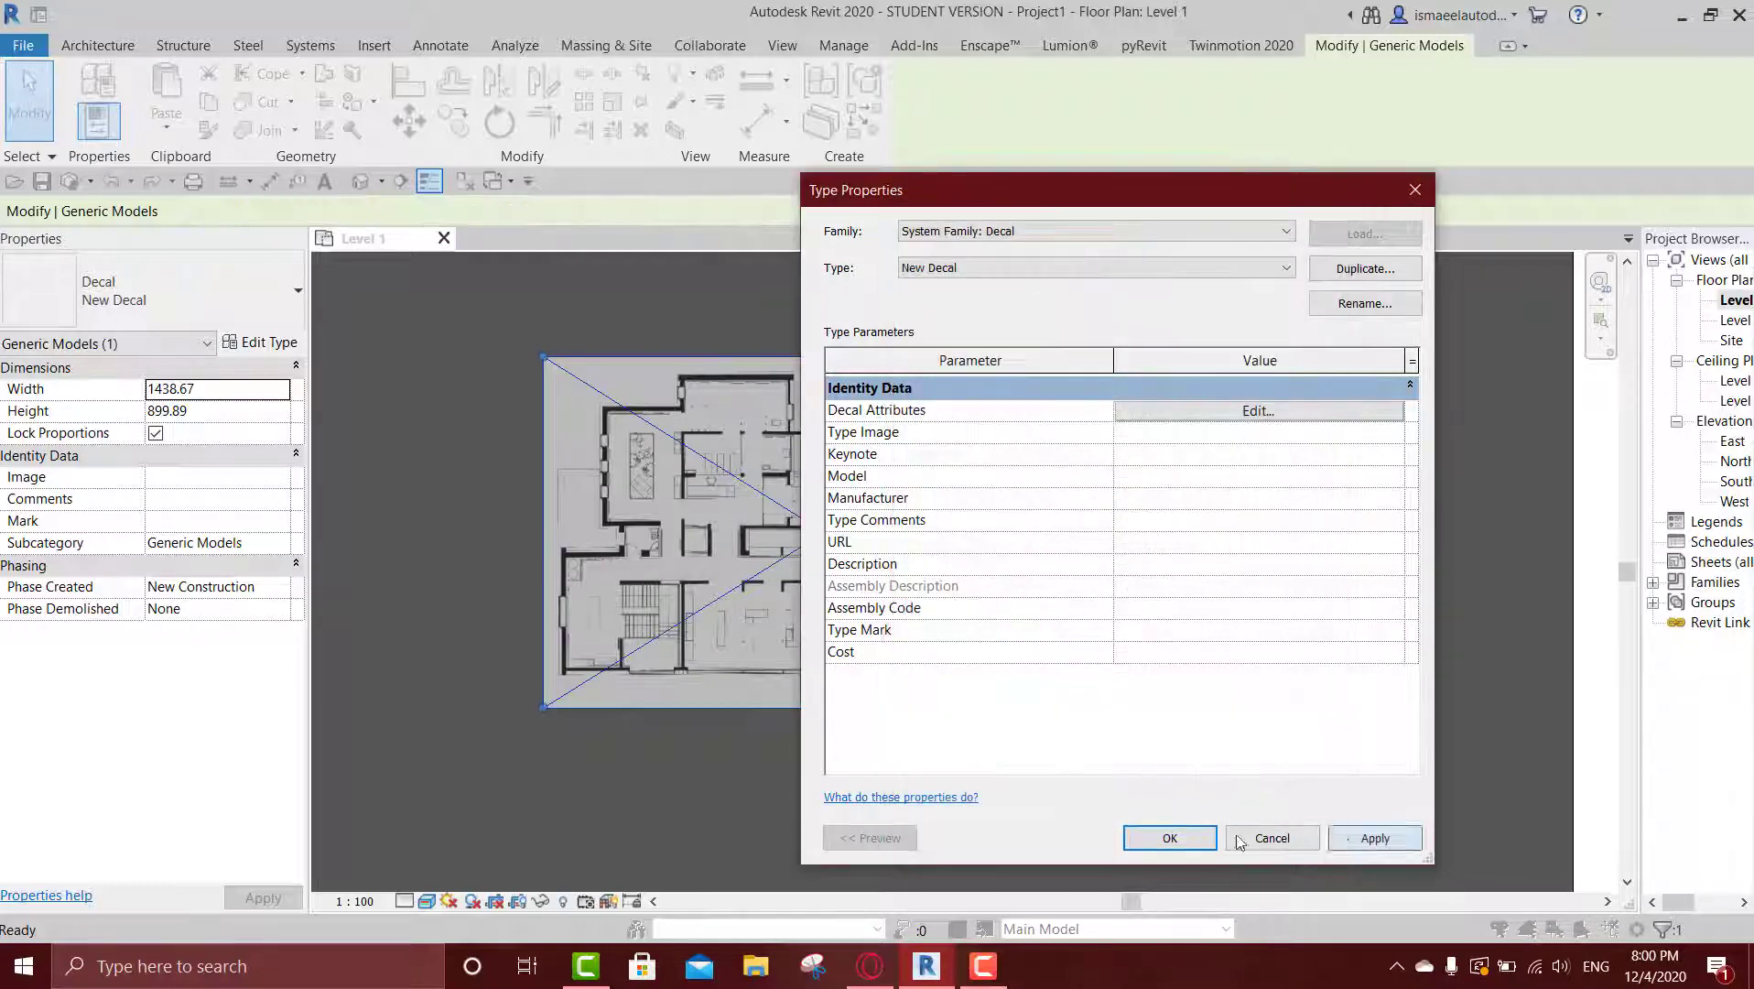
{"action": "left_click", "coordinate": [1164, 837]}
{"action": "key", "text": "Escape"}
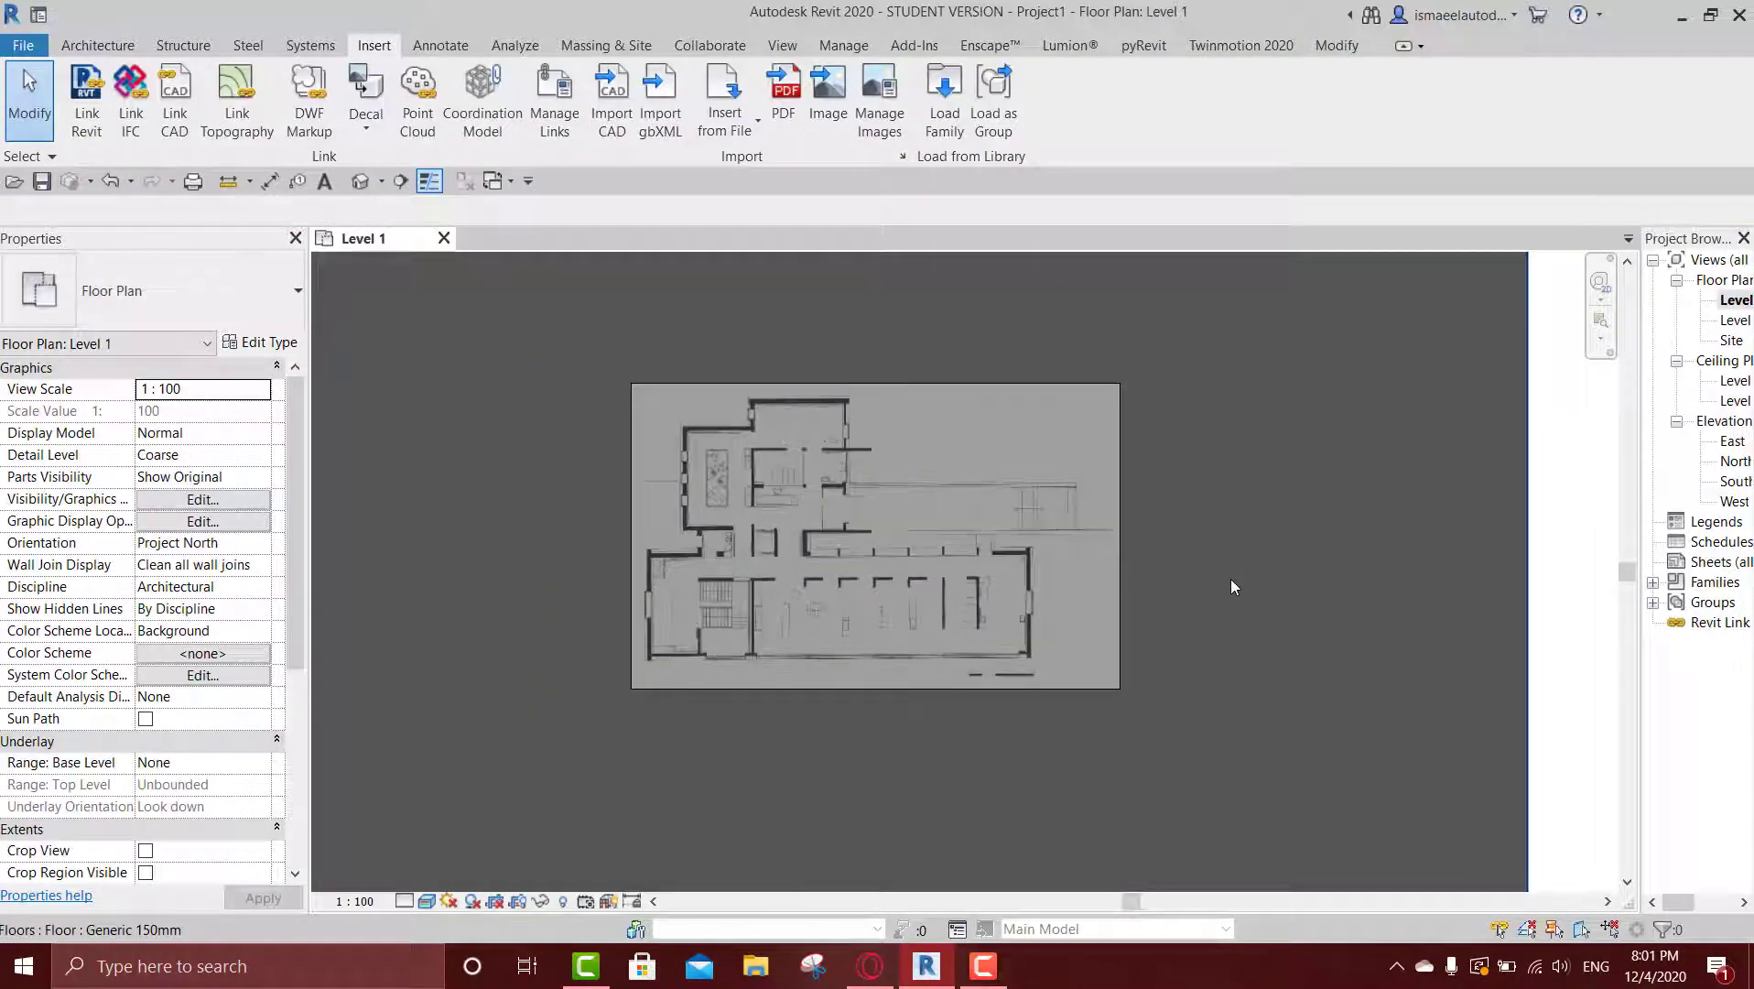
{"action": "scroll", "coordinate": [1230, 577], "scroll_direction": "down", "scroll_amount": 3}
{"action": "scroll", "coordinate": [908, 512], "scroll_direction": "up", "scroll_amount": 4}
{"action": "scroll", "coordinate": [908, 505], "scroll_direction": "up", "scroll_amount": 3}
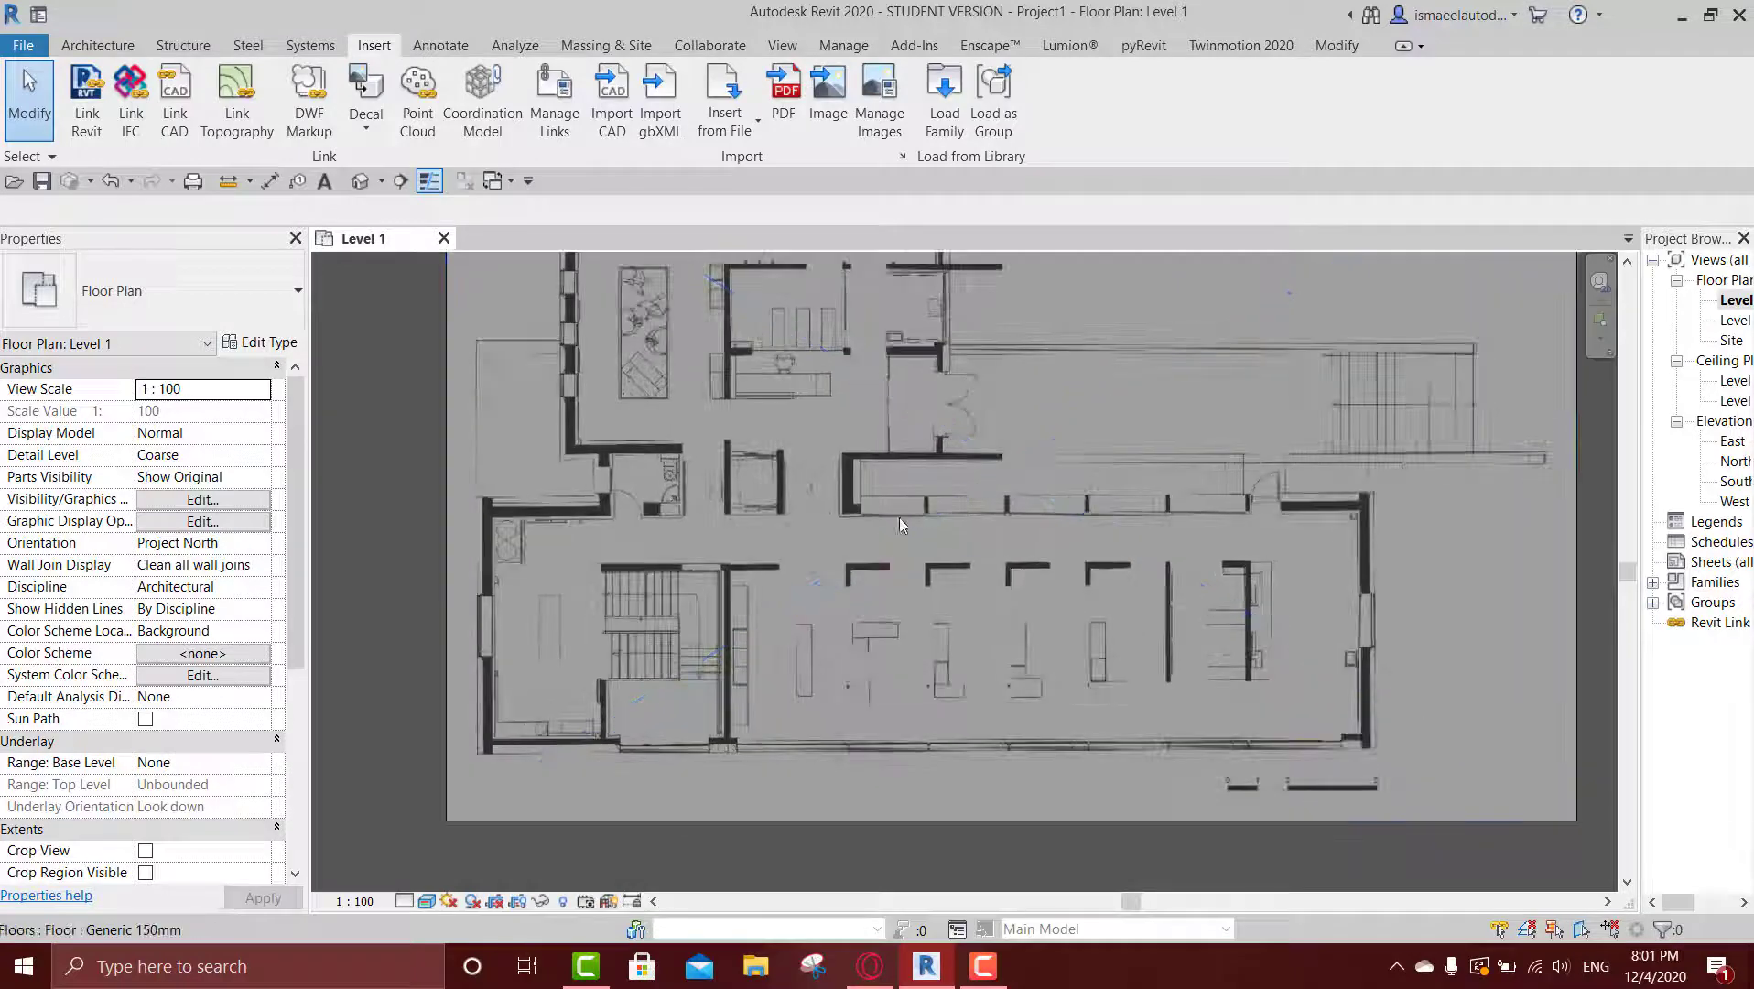
{"action": "scroll", "coordinate": [617, 768], "scroll_direction": "down", "scroll_amount": 3}
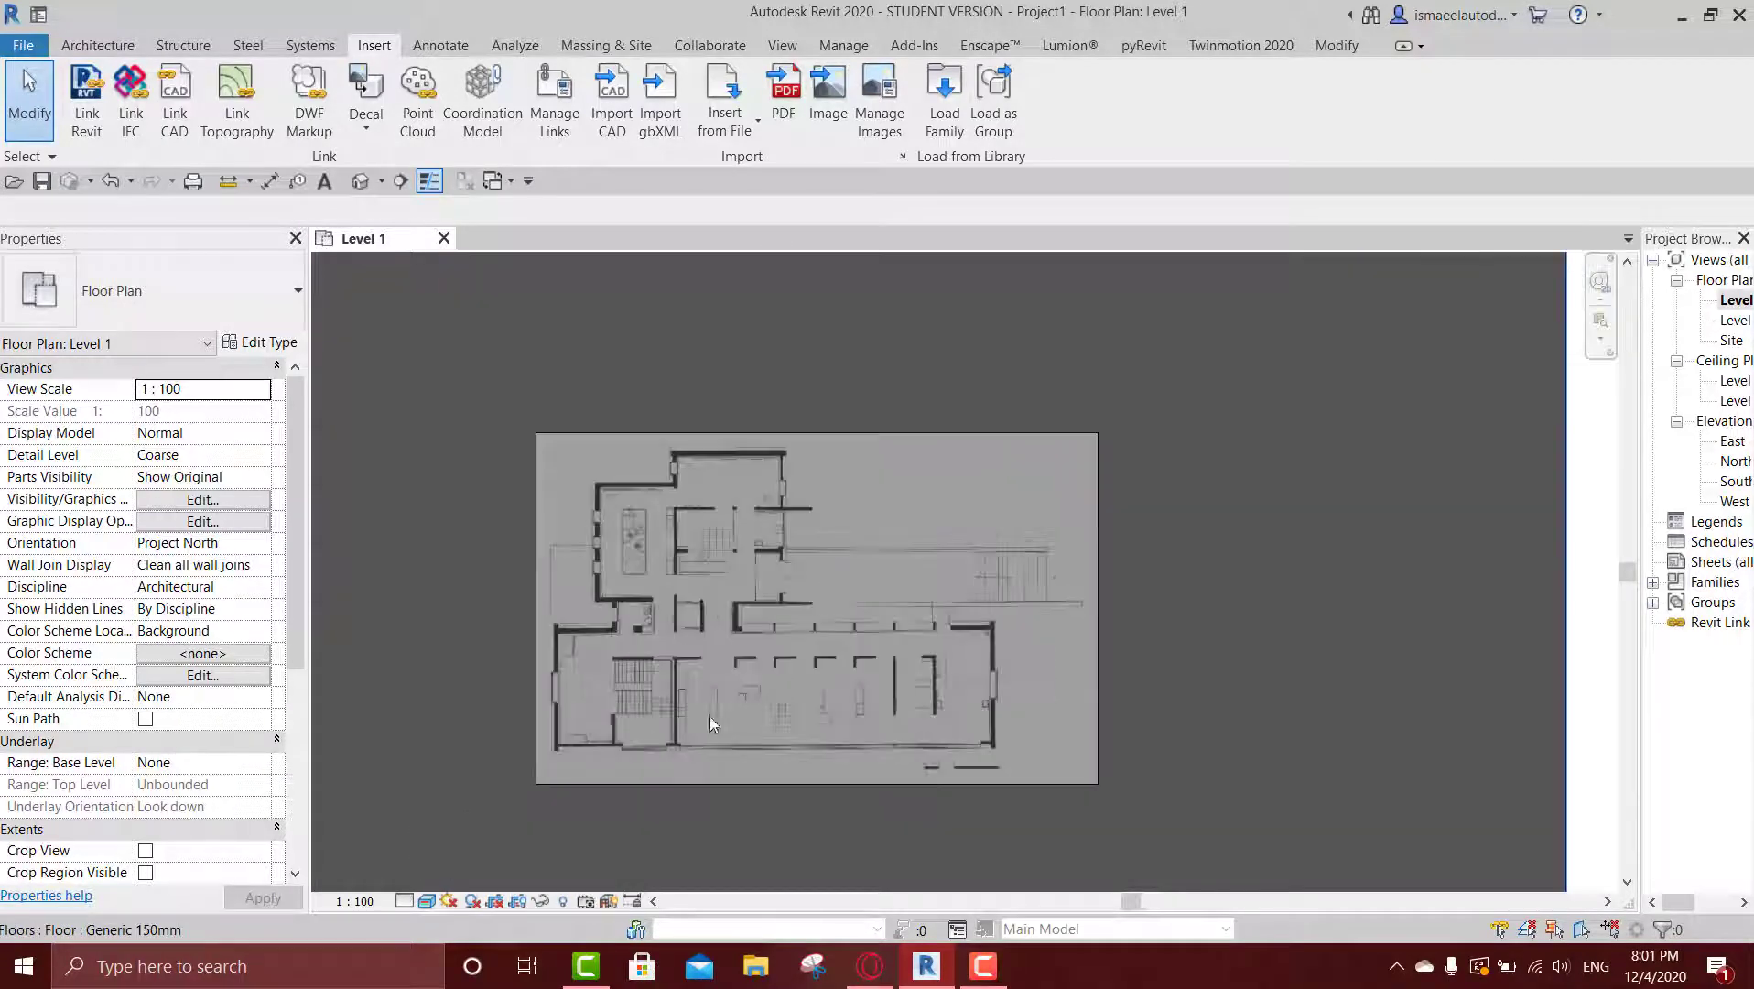
{"action": "scroll", "coordinate": [795, 630], "scroll_direction": "down", "scroll_amount": 2}
{"action": "left_click", "coordinate": [892, 544]}
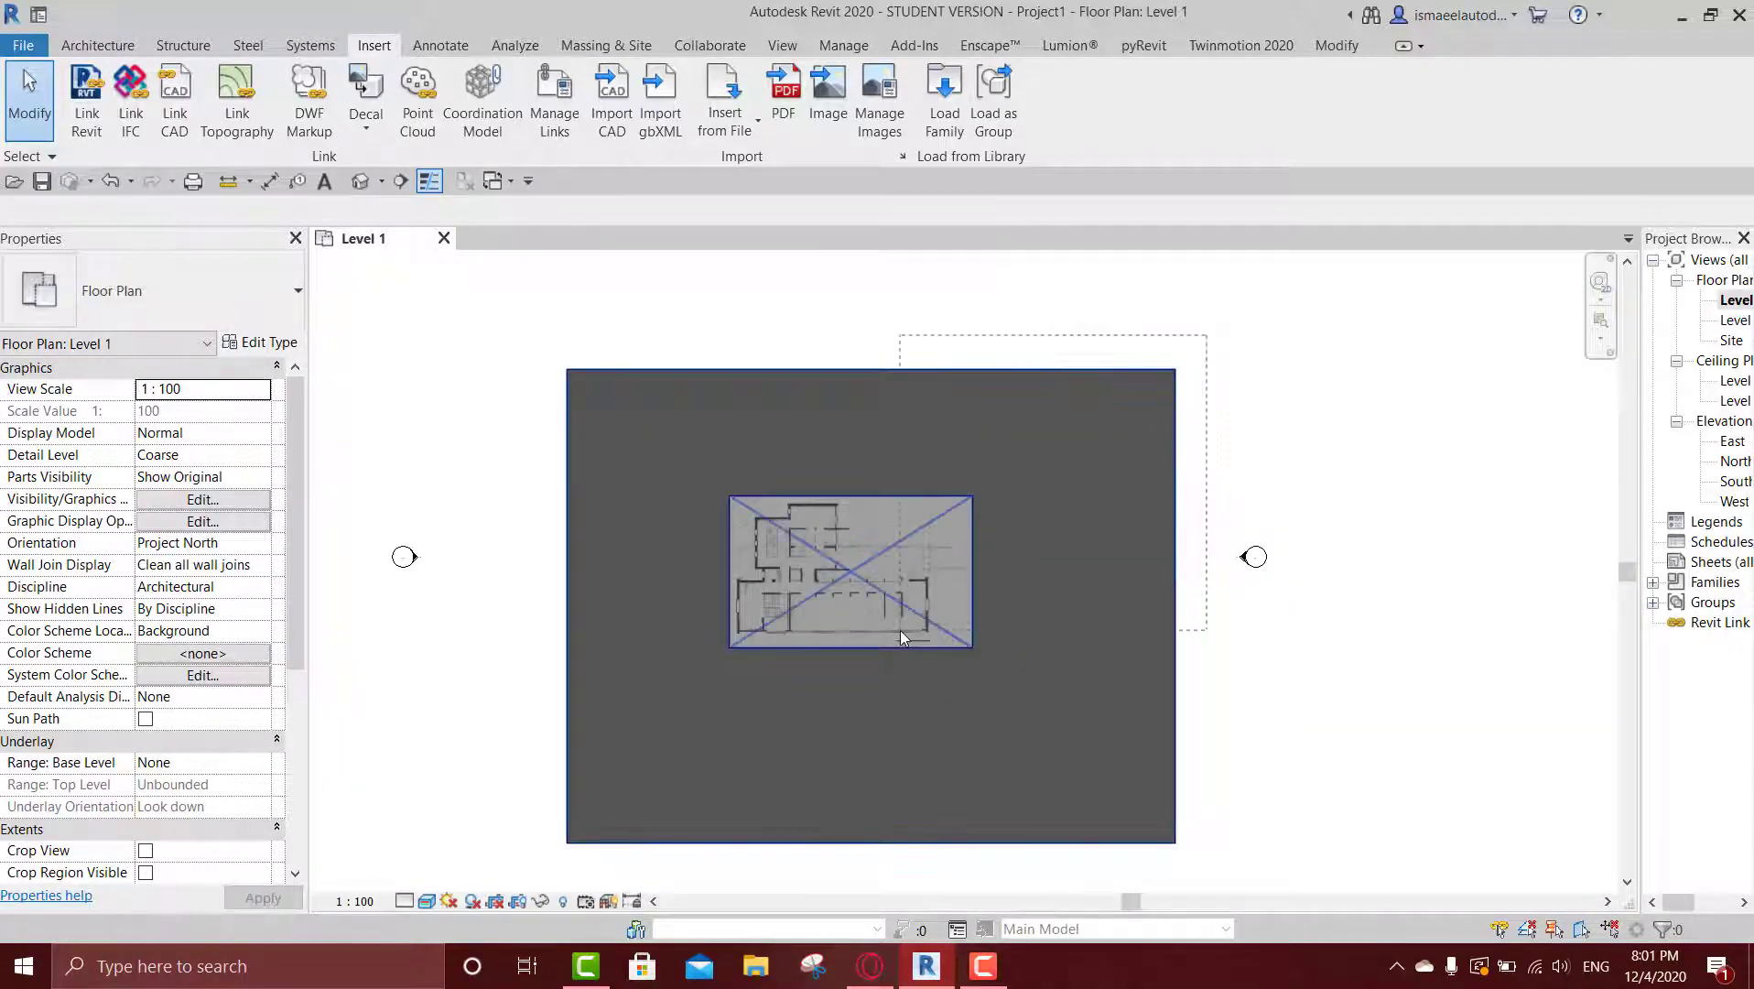
{"action": "scroll", "coordinate": [877, 589], "scroll_direction": "up", "scroll_amount": 4}
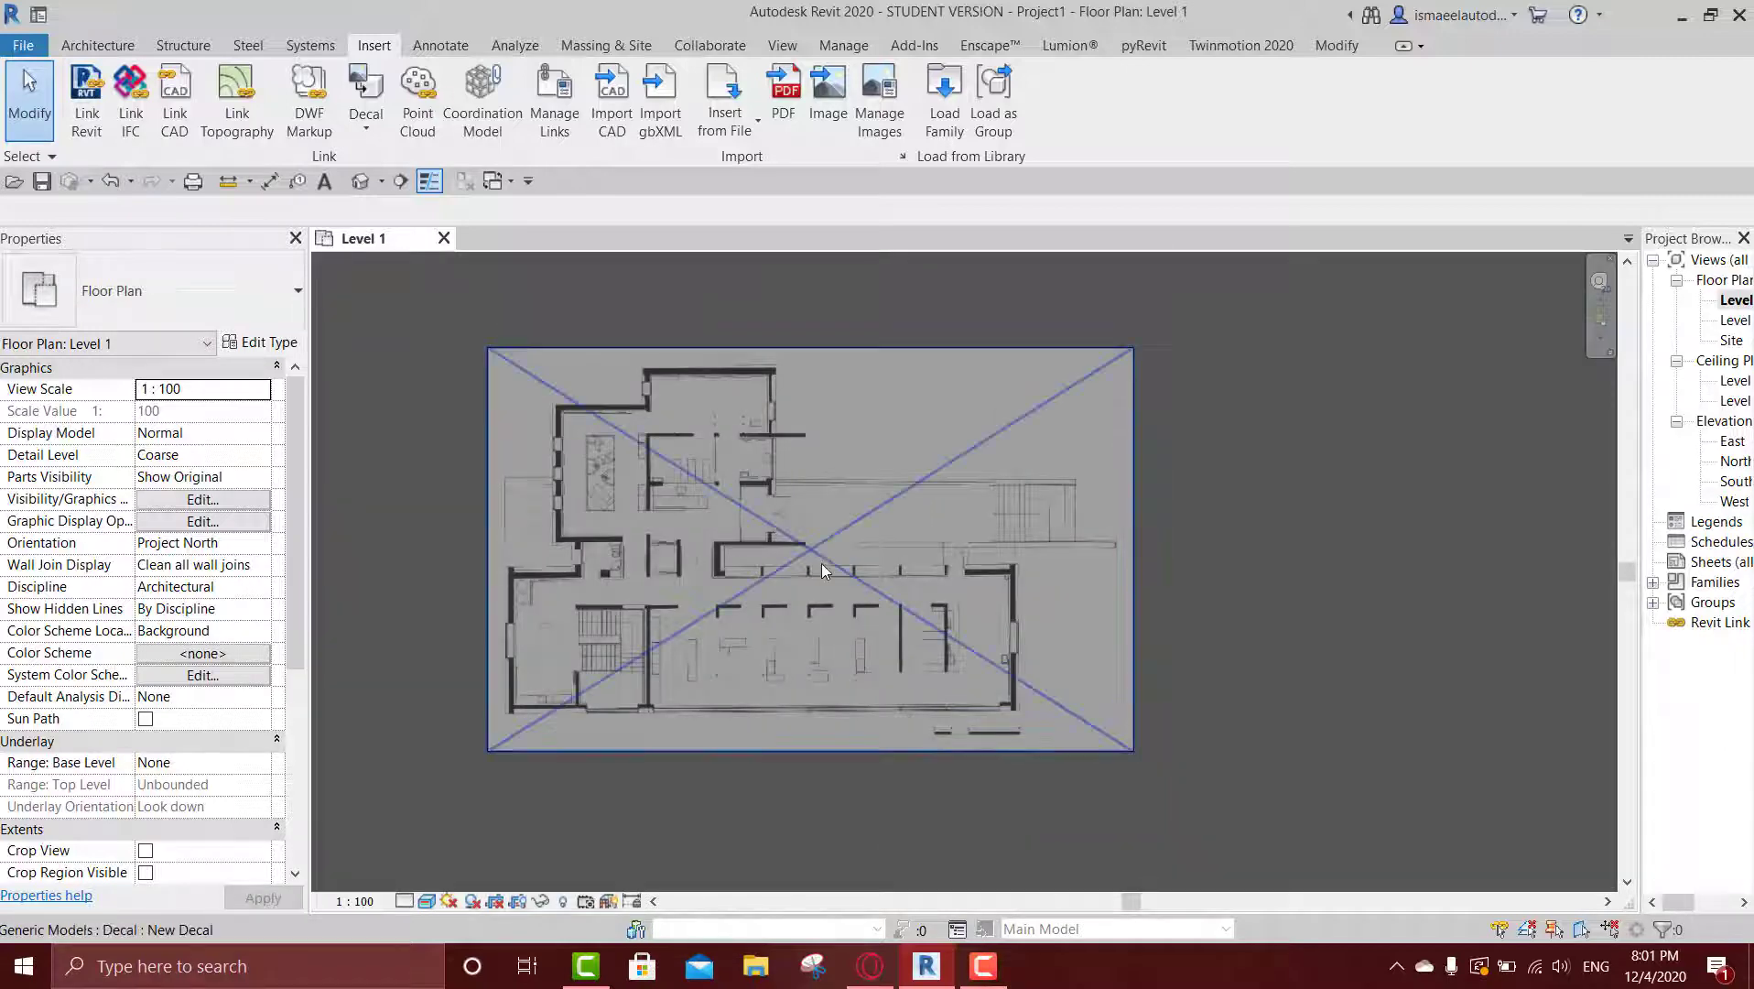
{"action": "scroll", "coordinate": [822, 575], "scroll_direction": "up", "scroll_amount": 2}
{"action": "scroll", "coordinate": [911, 591], "scroll_direction": "up", "scroll_amount": 1}
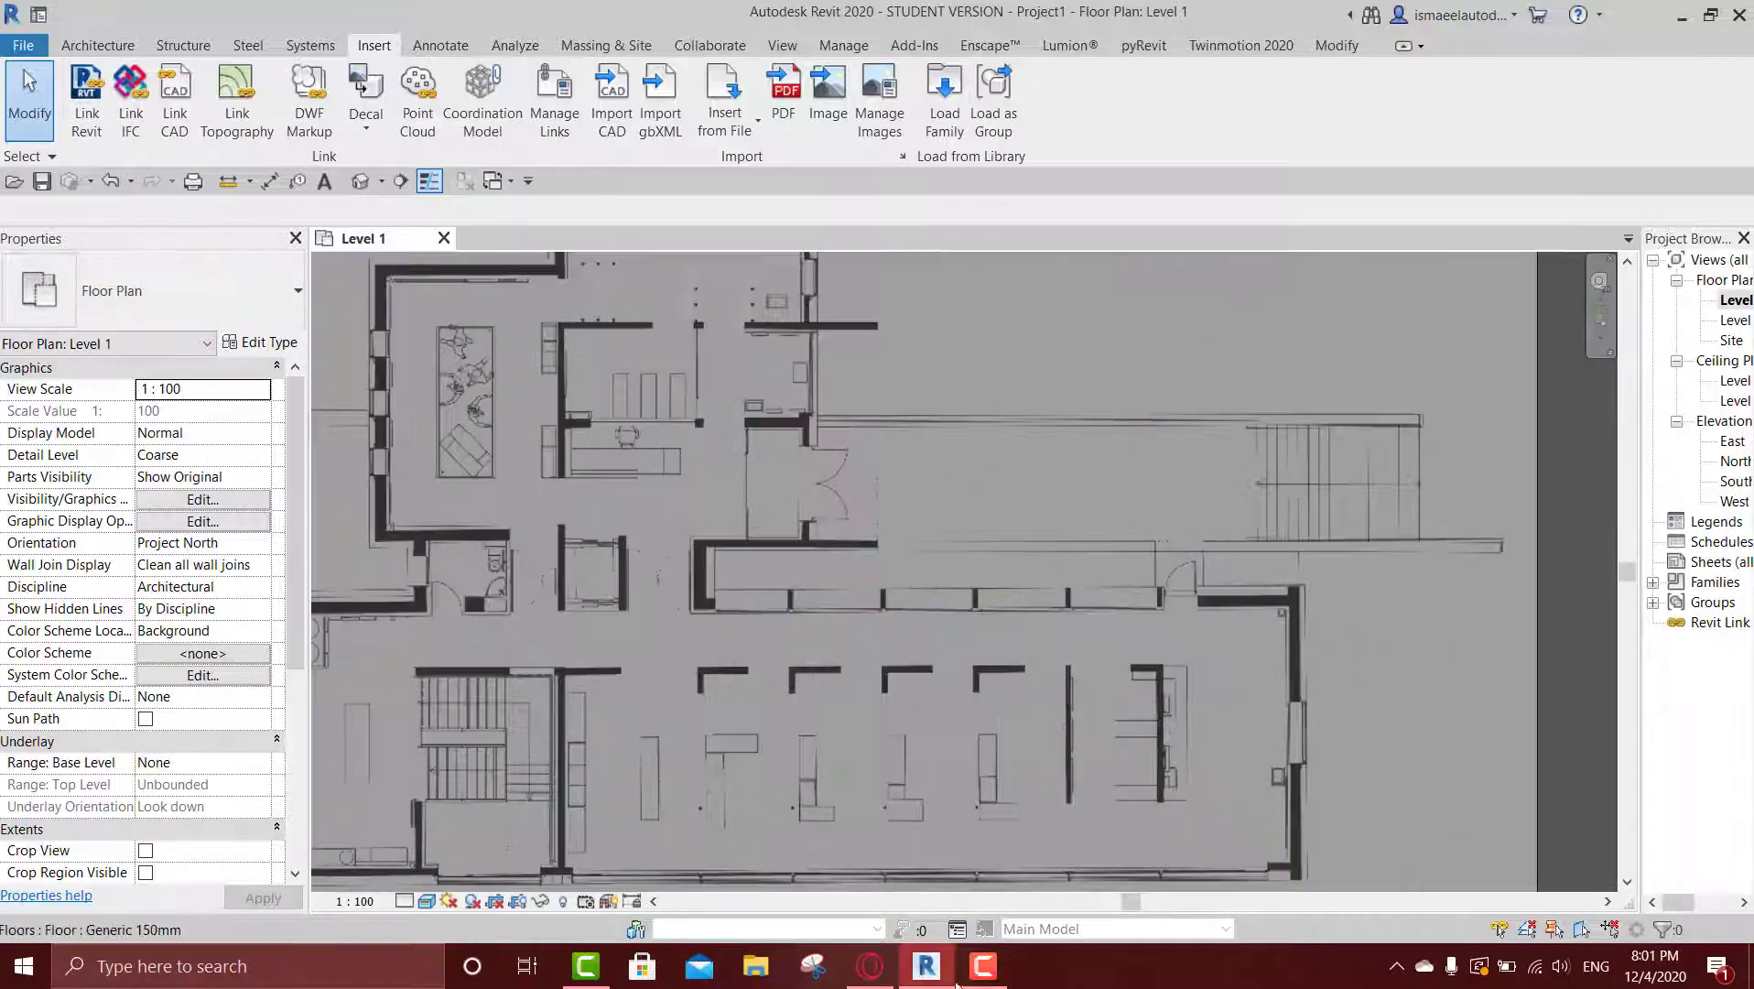